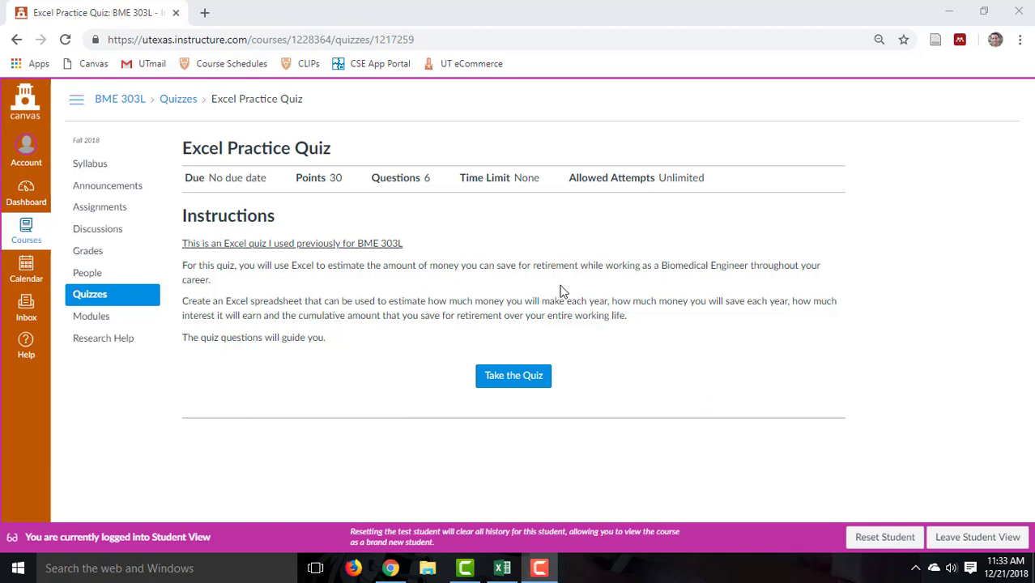
# Start the Excel Practice Quiz and read the starting salary and raise details in Question 1.
pyautogui.click(528, 382)
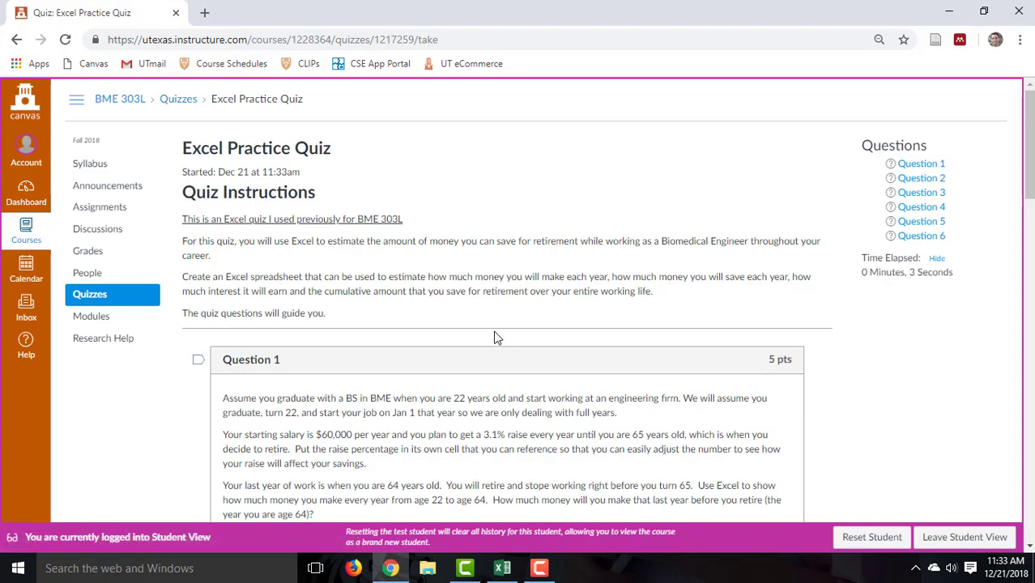
pyautogui.scroll(-2, 499, 295)
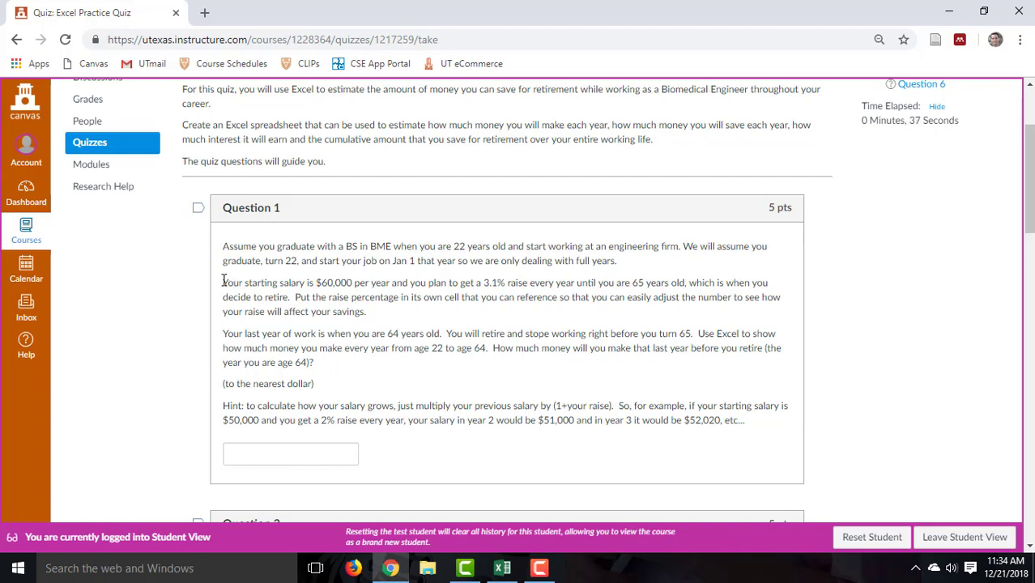
pyautogui.moveTo(224, 281); pyautogui.dragTo(370, 316)
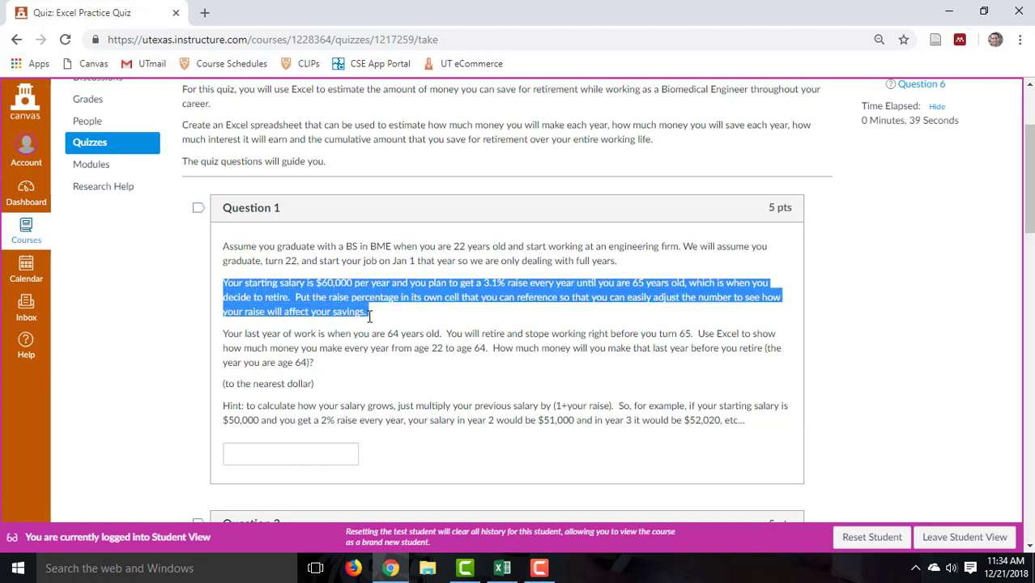
# In the blank Excel workbook, label A1 "Starting" and enter 60000 in B1 with the accounting number format.
pyautogui.click(502, 568)
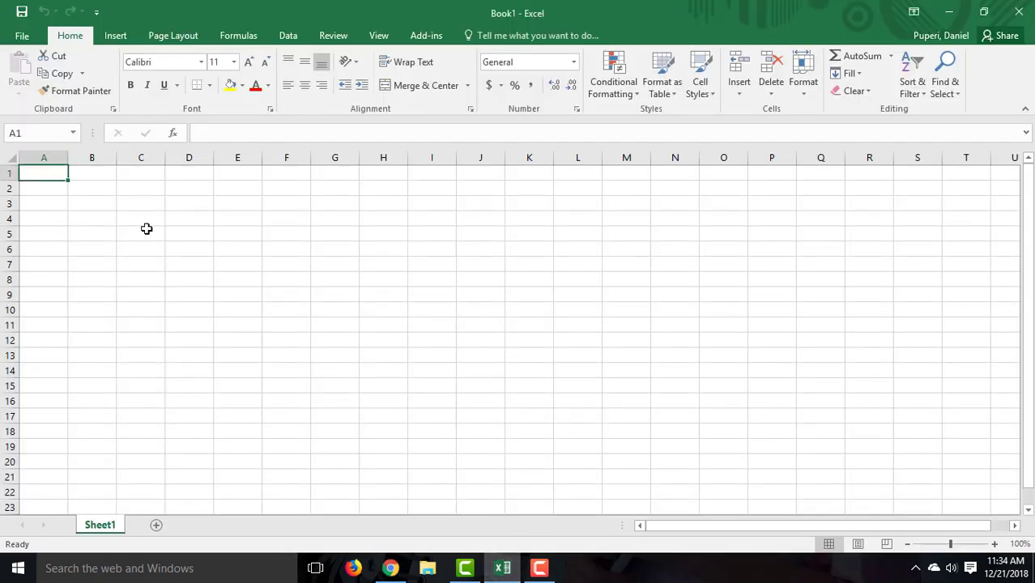
pyautogui.write('Starting')
pyautogui.press('Tab')
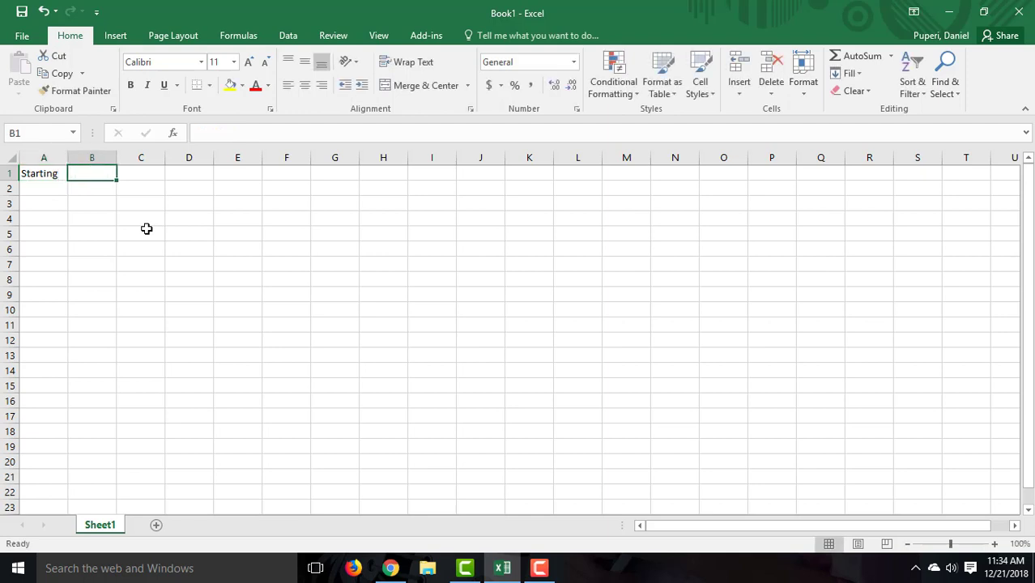
pyautogui.write('6000')
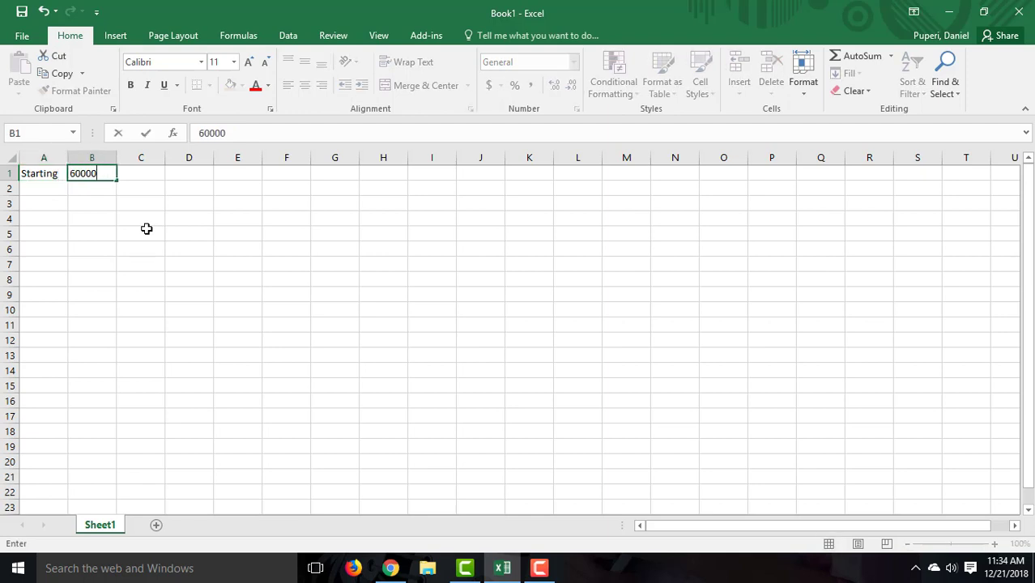
pyautogui.write('0')
pyautogui.press('Return')
pyautogui.press('Up')
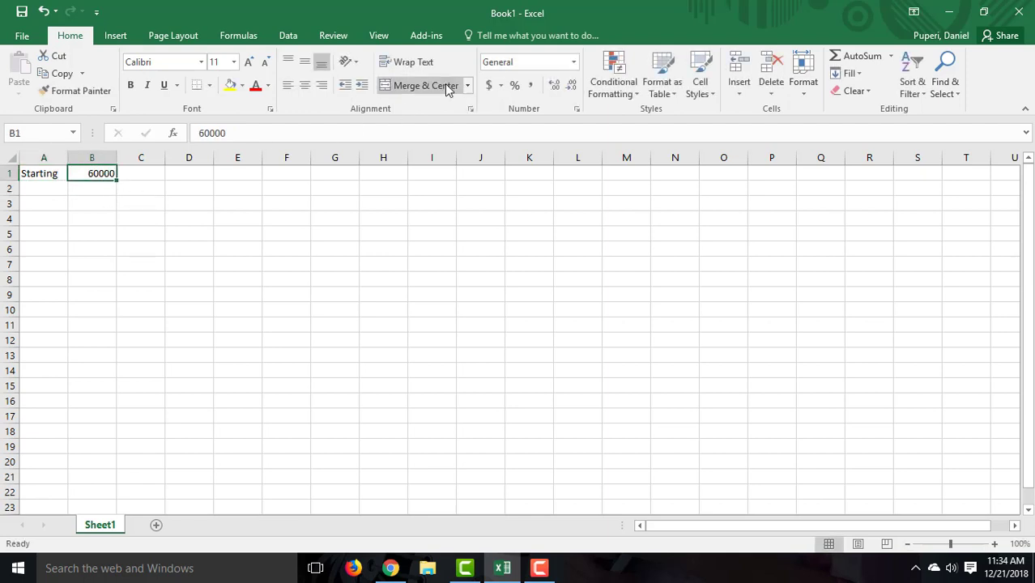
pyautogui.click(489, 86)
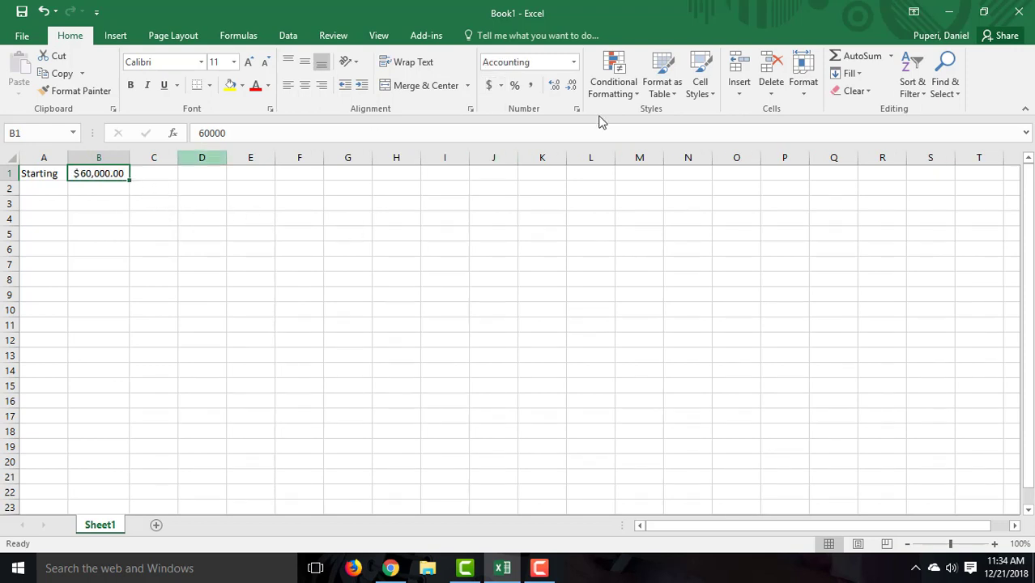
# Label A2 "Raise" and enter 3.1% in B2.
pyautogui.click(58, 188)
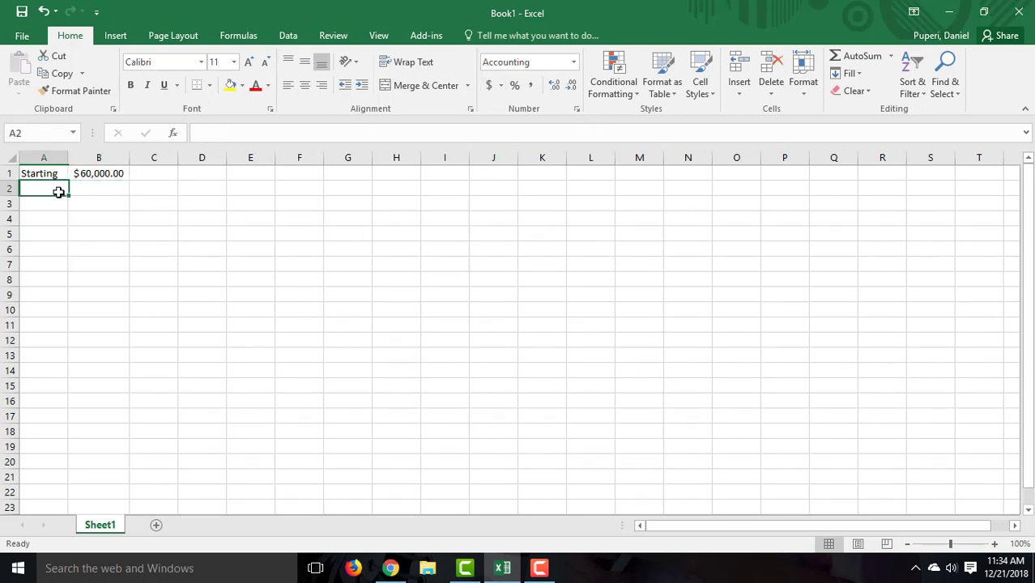
pyautogui.write('Raise')
pyautogui.press('Tab')
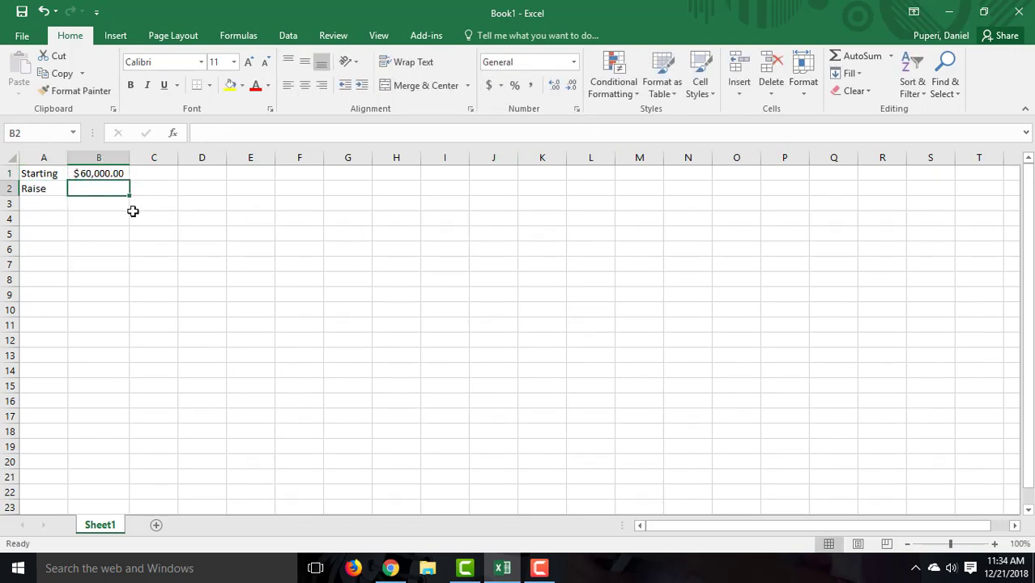
pyautogui.write('3.1%')
pyautogui.press('Return')
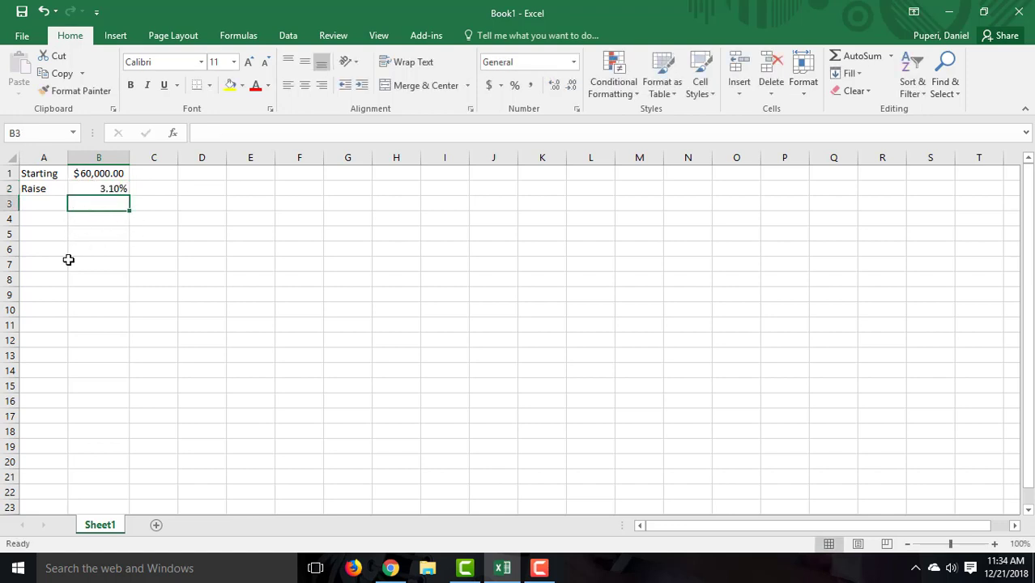
# Enter the heading "Age" in A4 and the first age, 22, in A5.
pyautogui.click(54, 233)
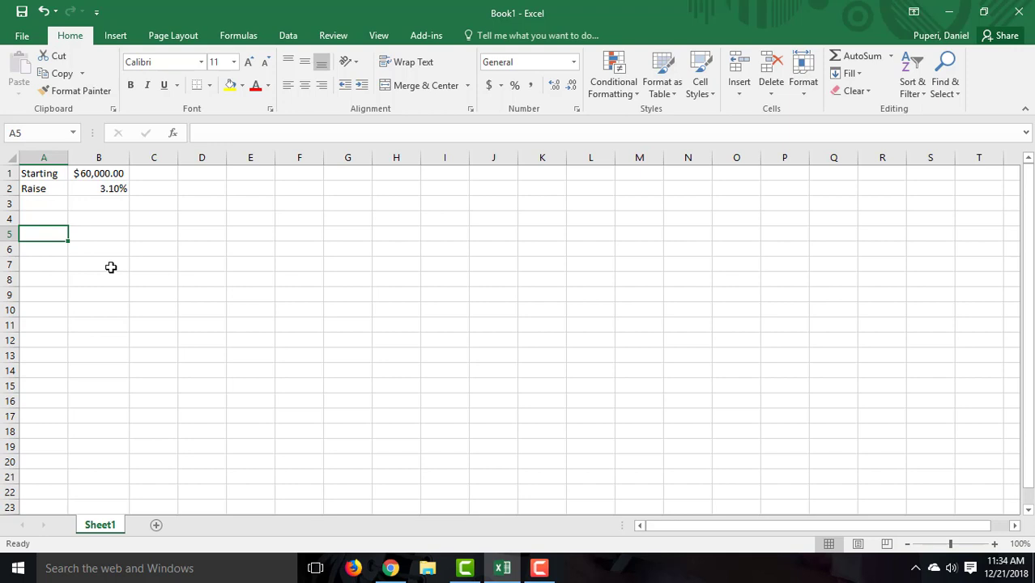
pyautogui.click(60, 221)
pyautogui.write('Age')
pyautogui.press('Up')
pyautogui.click(60, 221)
pyautogui.press('Down')
pyautogui.write('22')
pyautogui.press('Return')
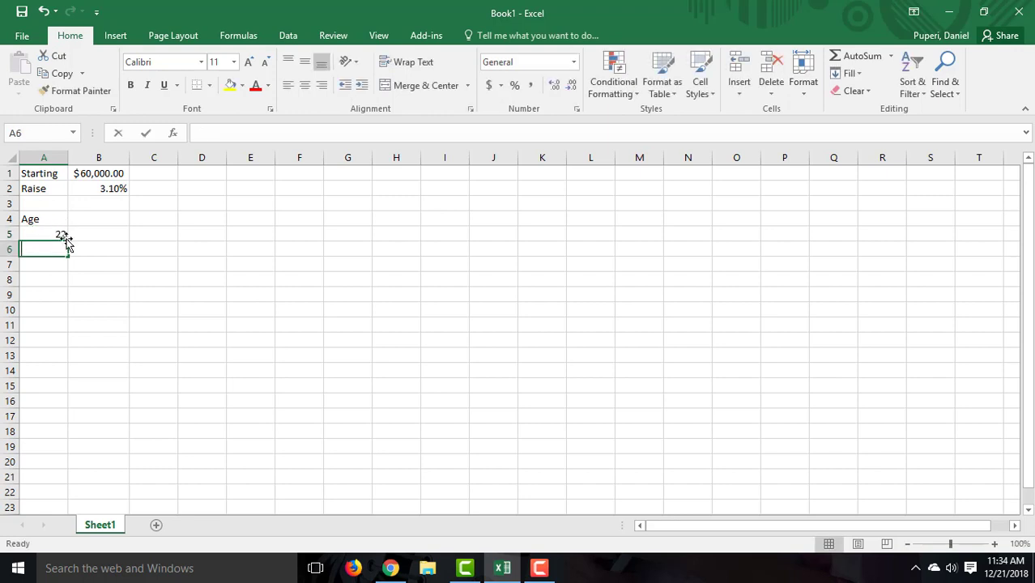
# Enter =A5+1 in A6 and fill the formula down column A to row 70.
pyautogui.write('=')
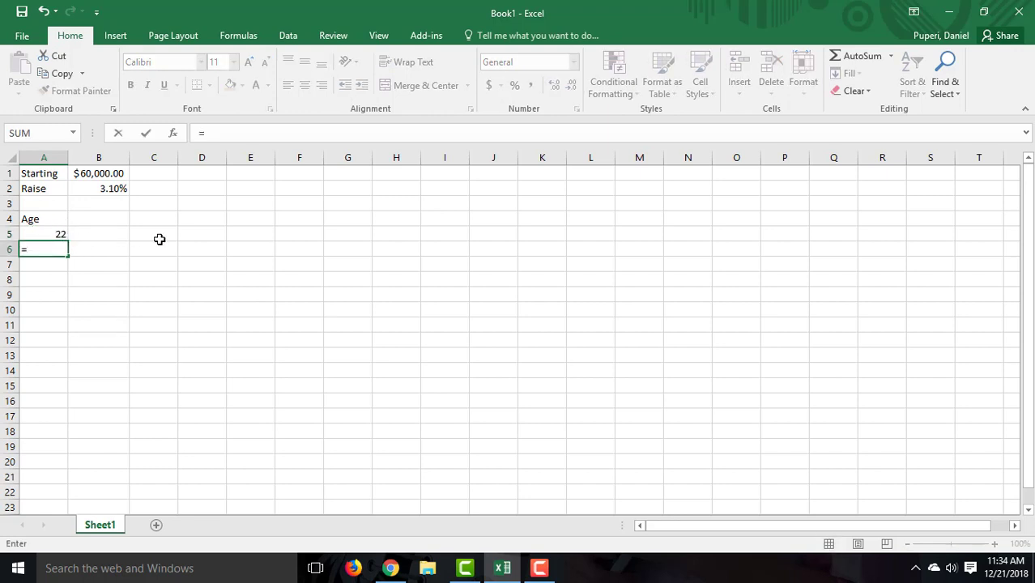
pyautogui.click(59, 232)
pyautogui.write('+1')
pyautogui.press('Return')
pyautogui.click(60, 249)
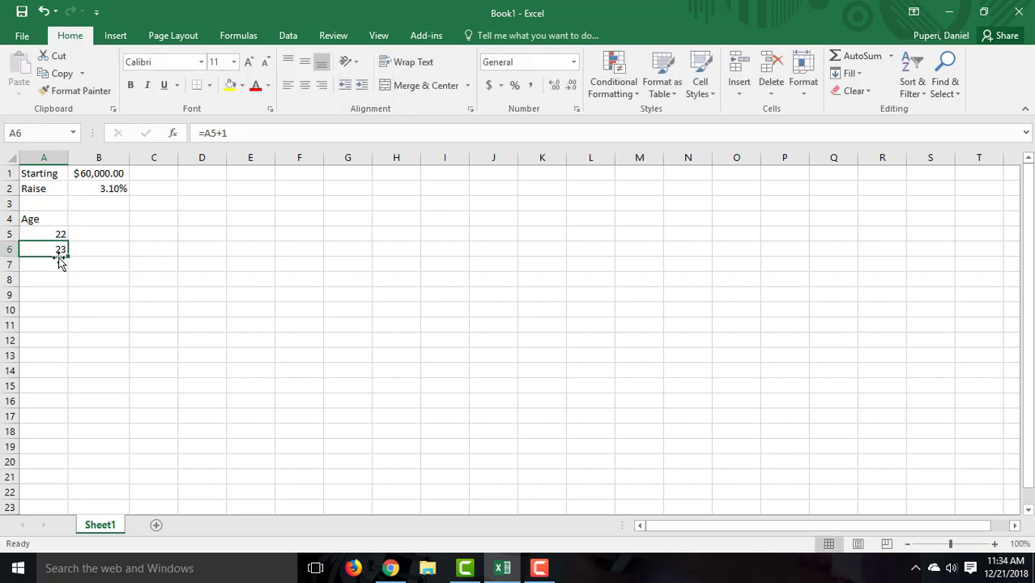
pyautogui.moveTo(68, 256); pyautogui.dragTo(45, 470)
# Clear the ages above 65 from A49:A70.
pyautogui.moveTo(119, 460); pyautogui.dragTo(124, 451)
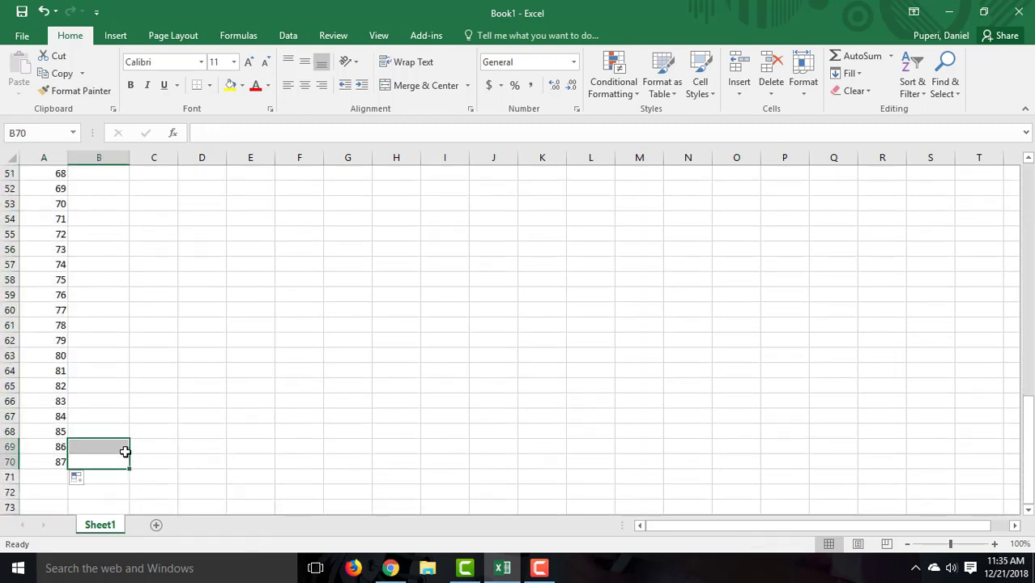
pyautogui.moveTo(47, 459); pyautogui.dragTo(36, 194)
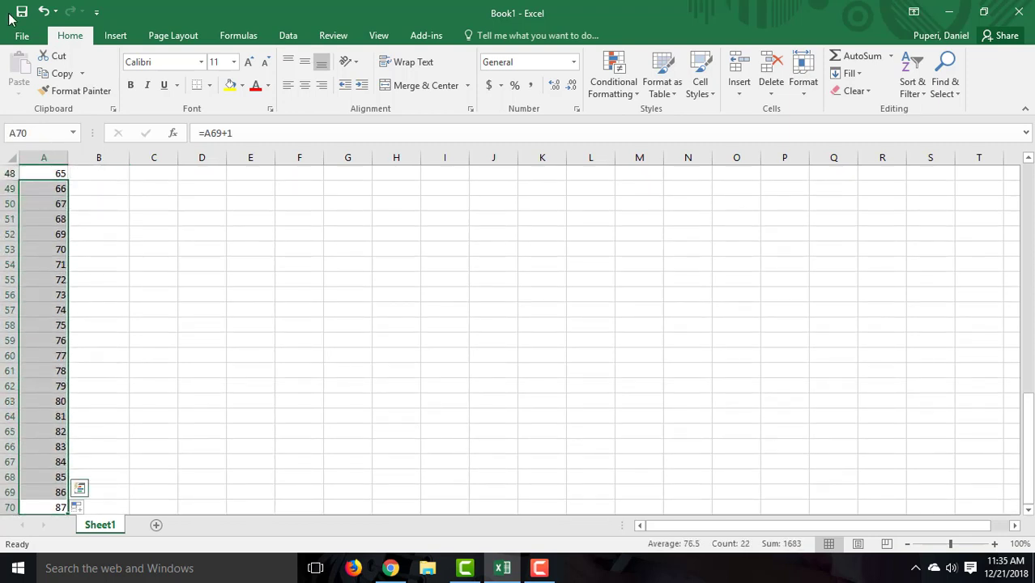
pyautogui.press('Delete')
pyautogui.scroll(16, 87, 208)
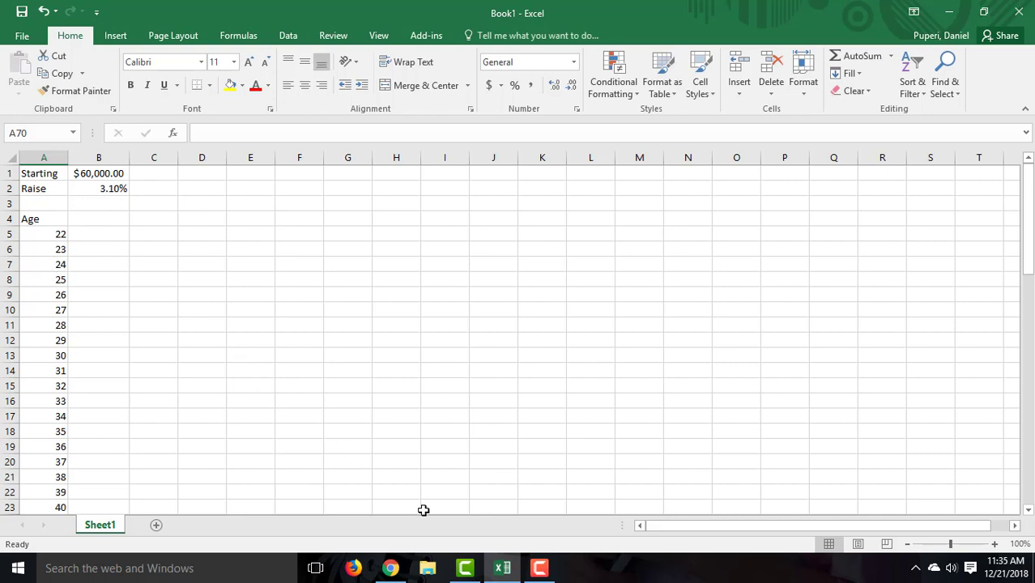
# Switch to the quiz in Chrome and read what Question 1 asks about the last year's salary.
pyautogui.click(392, 570)
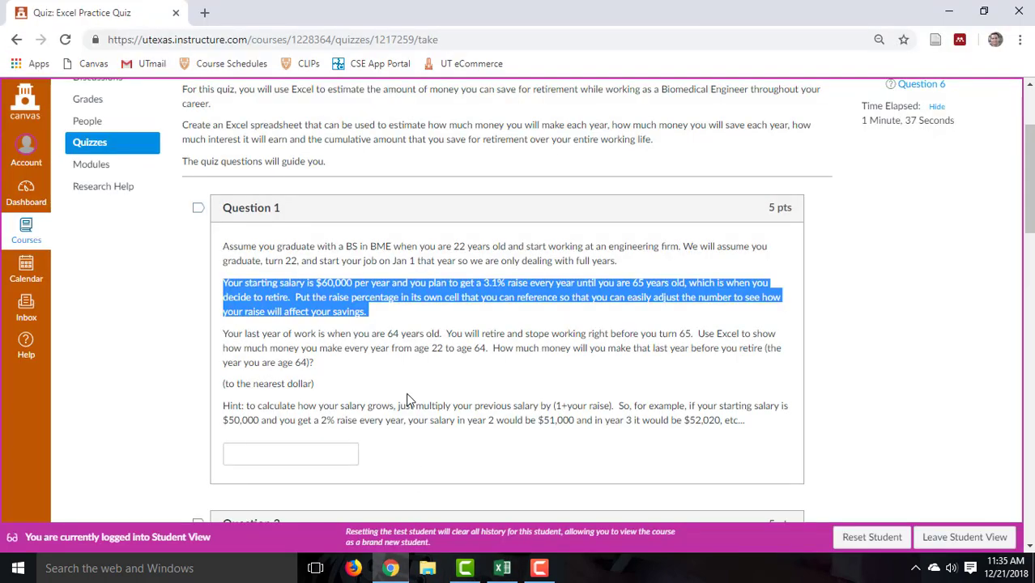
pyautogui.click(362, 348)
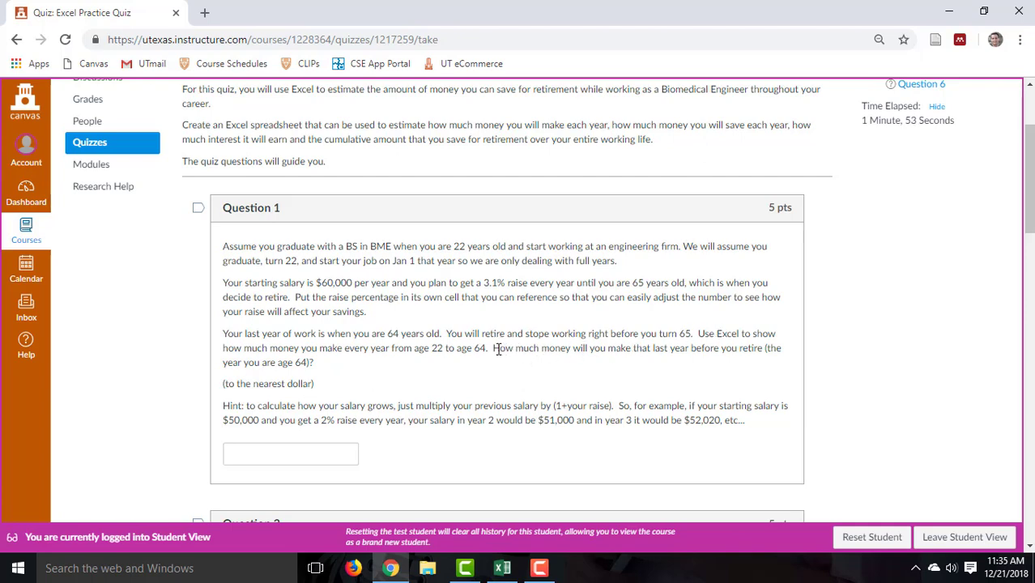
pyautogui.moveTo(493, 349); pyautogui.dragTo(548, 370)
pyautogui.click(350, 379)
# Return to Excel and enter =$B$1 in B5 as the salary for age 22.
pyautogui.click(502, 568)
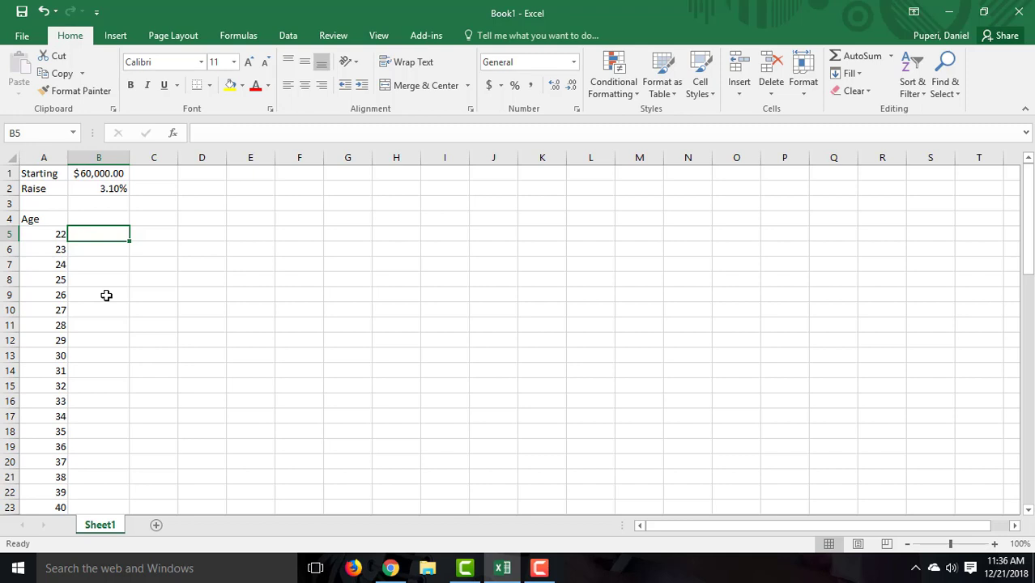
pyautogui.write('=')
pyautogui.click(106, 173)
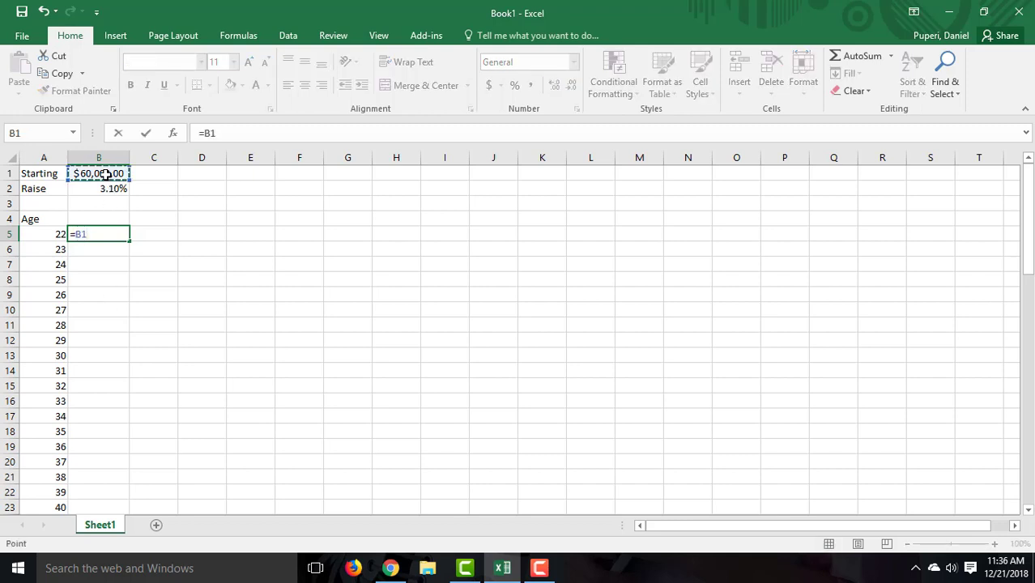
pyautogui.click(208, 136)
pyautogui.write('$')
pyautogui.click(212, 138)
pyautogui.write('$')
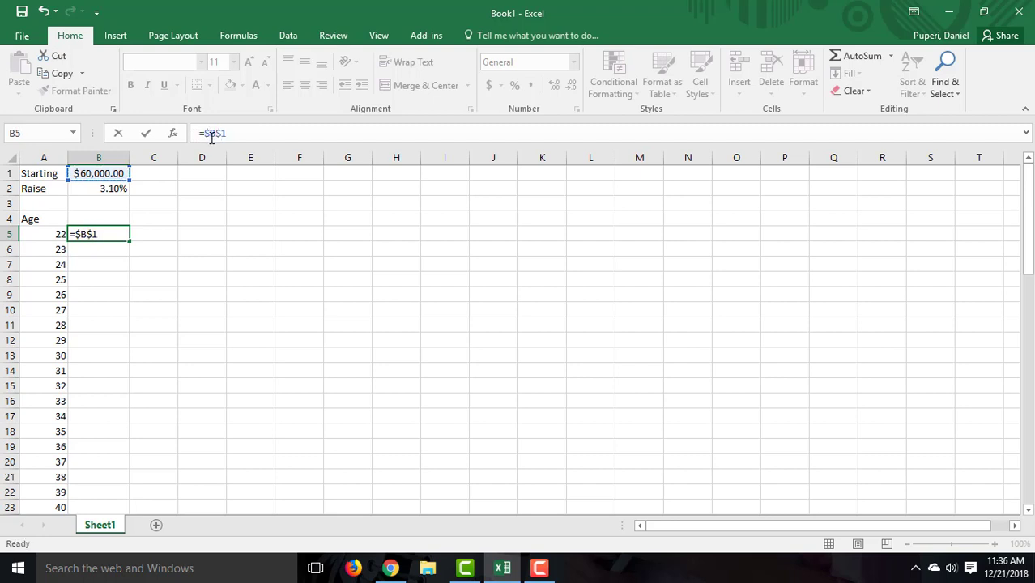
pyautogui.press('Return')
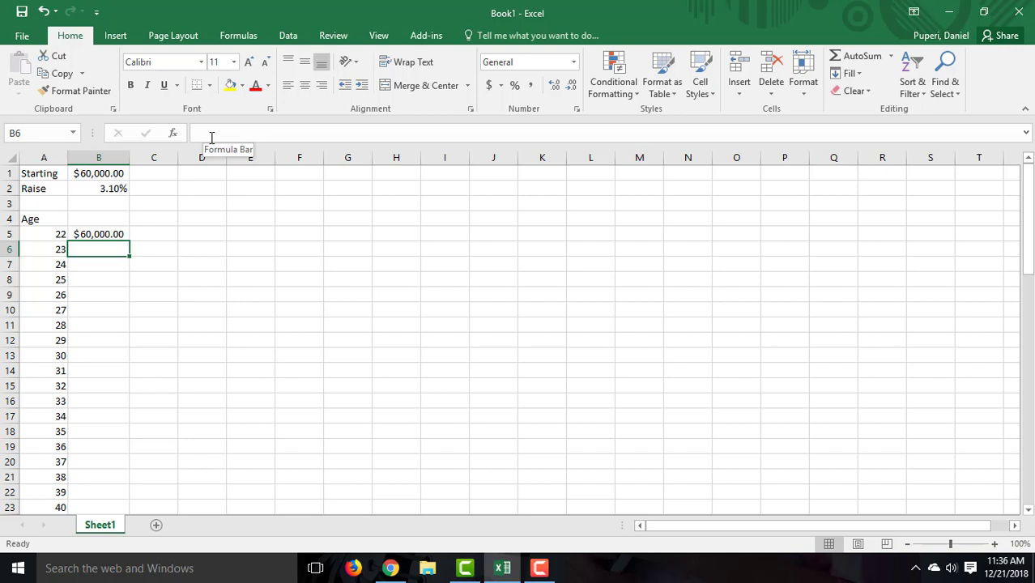
# Enter =B5*(1+$B$2) in B6 to calculate the salary for age 23.
pyautogui.write('=')
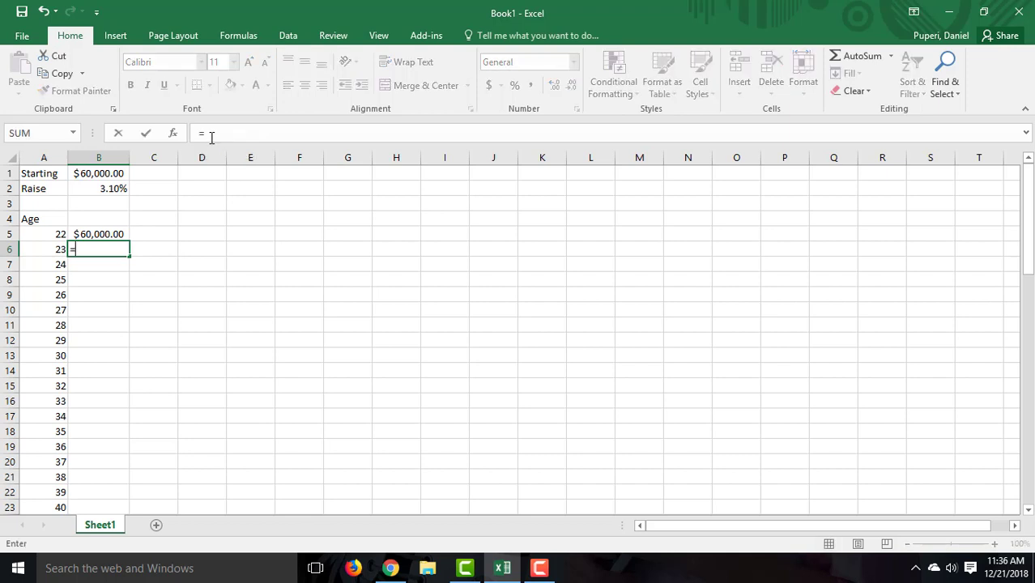
pyautogui.click(98, 234)
pyautogui.write('*')
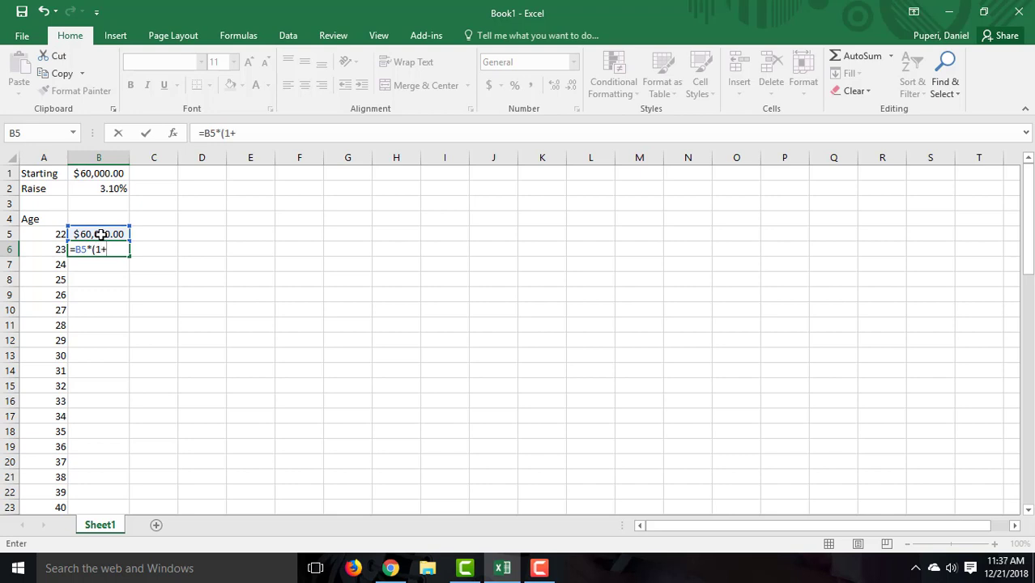
pyautogui.click(108, 189)
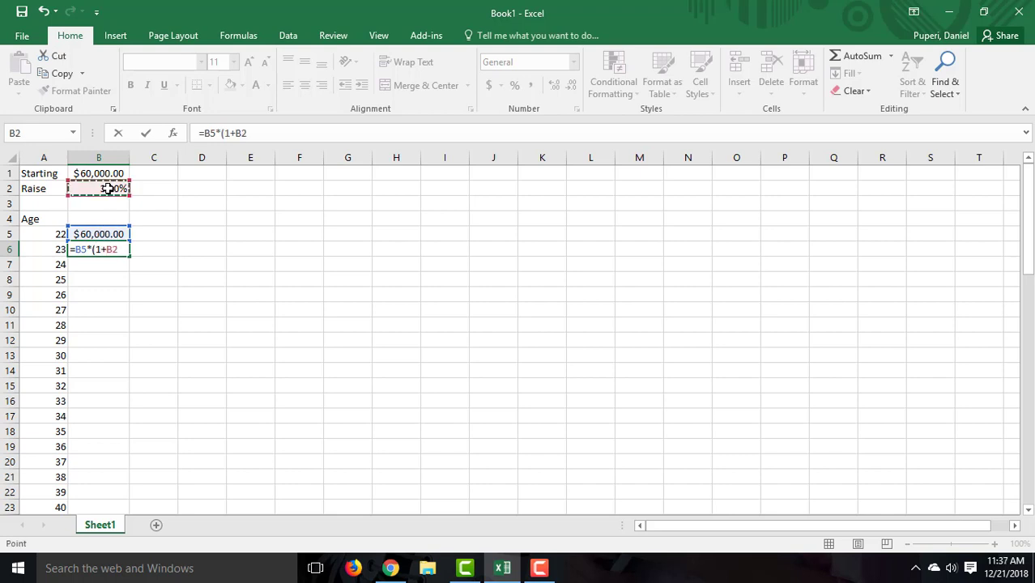
pyautogui.write(')')
pyautogui.click(236, 133)
pyautogui.press('F4')
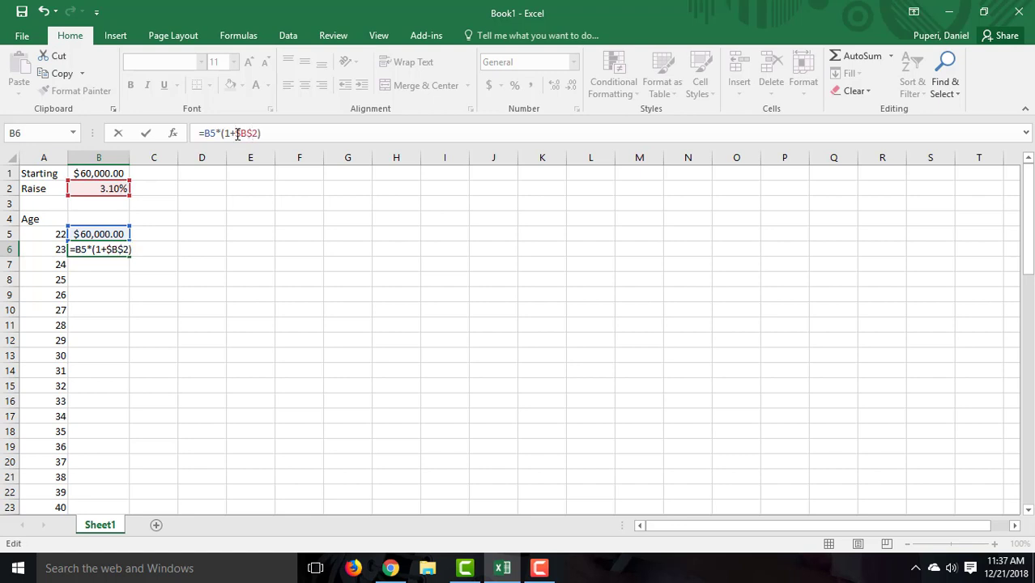
pyautogui.press('Return')
# Apply the accounting number format to the age 23 salary in B6.
pyautogui.click(120, 249)
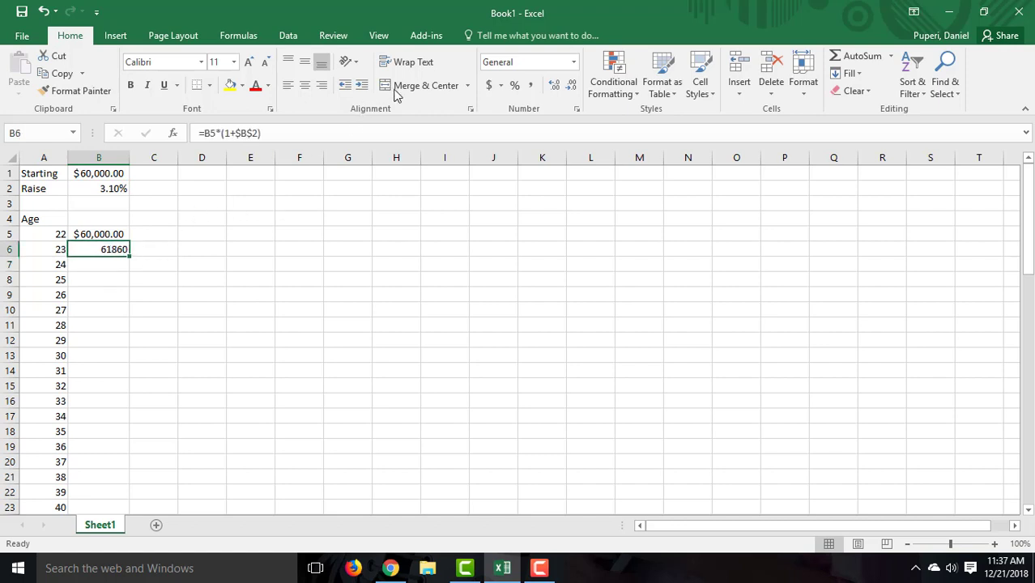
pyautogui.click(489, 85)
pyautogui.click(258, 241)
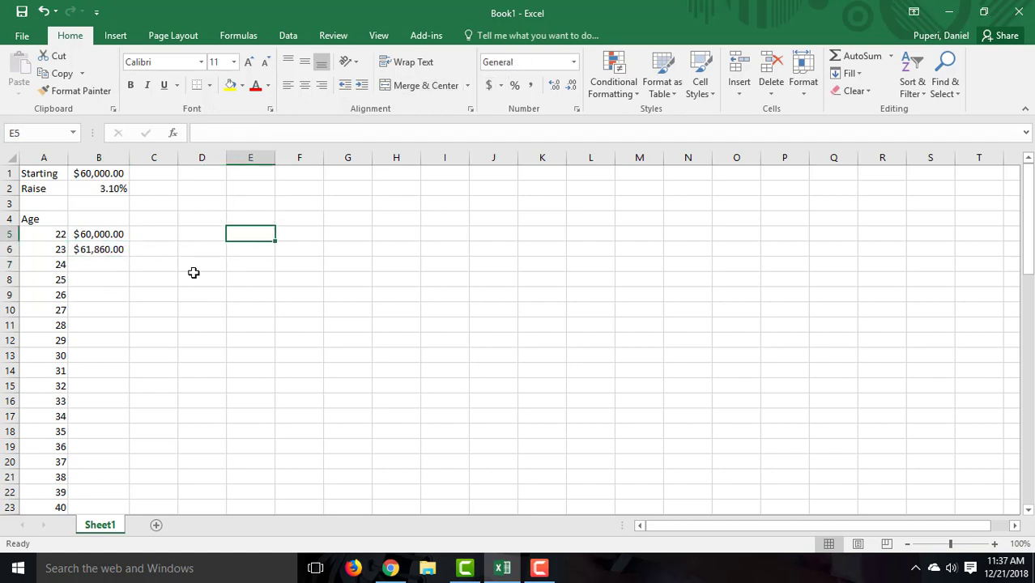
# Fill the B6 salary formula down to age 65 and widen column B to fit the larger amounts.
pyautogui.click(108, 248)
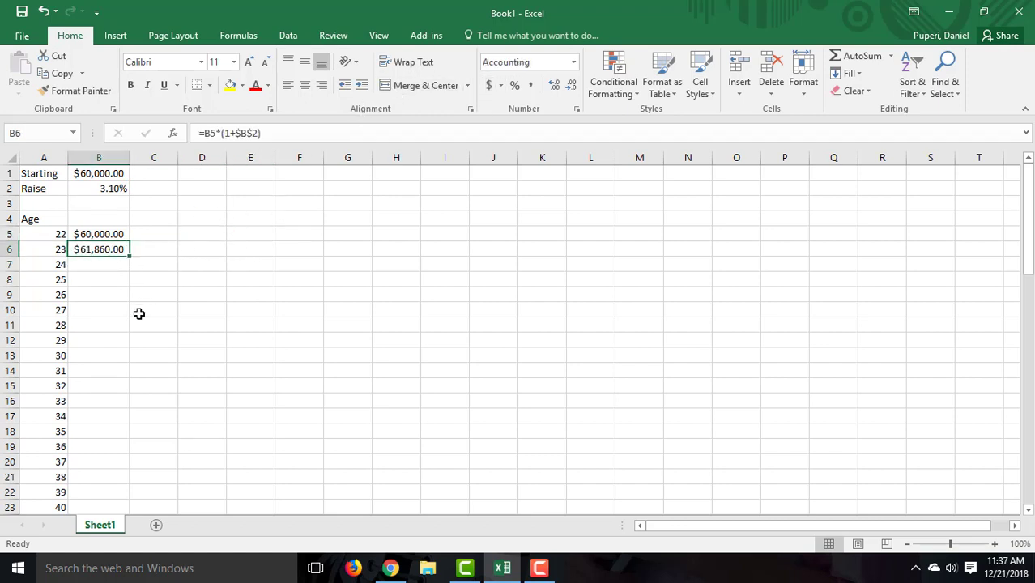
pyautogui.doubleClick(130, 257)
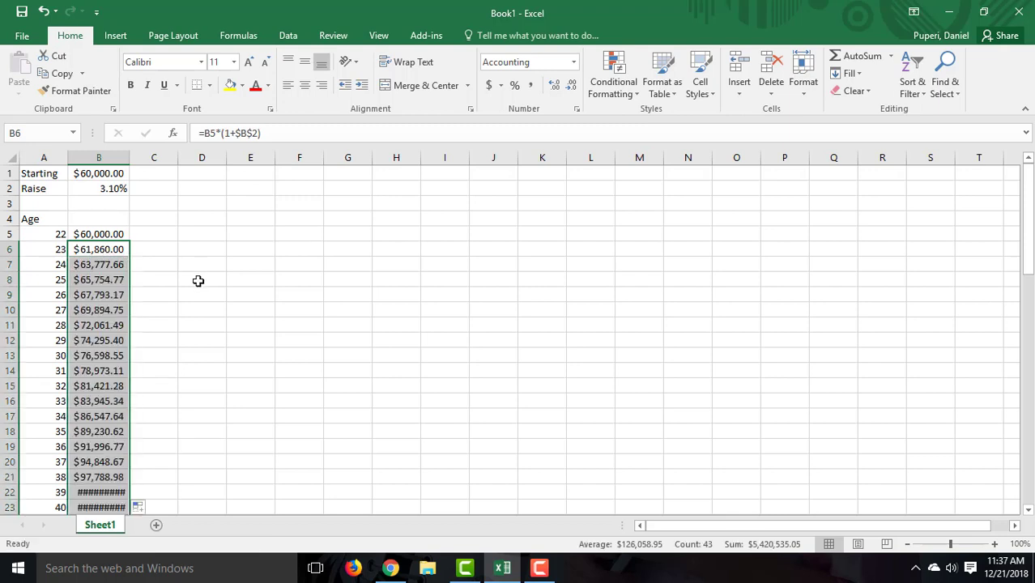
pyautogui.scroll(-2, 150, 313)
pyautogui.moveTo(127, 159); pyautogui.dragTo(152, 161)
# Check the filled formula in B7 and the salaries for the final working years.
pyautogui.scroll(-8, 143, 371)
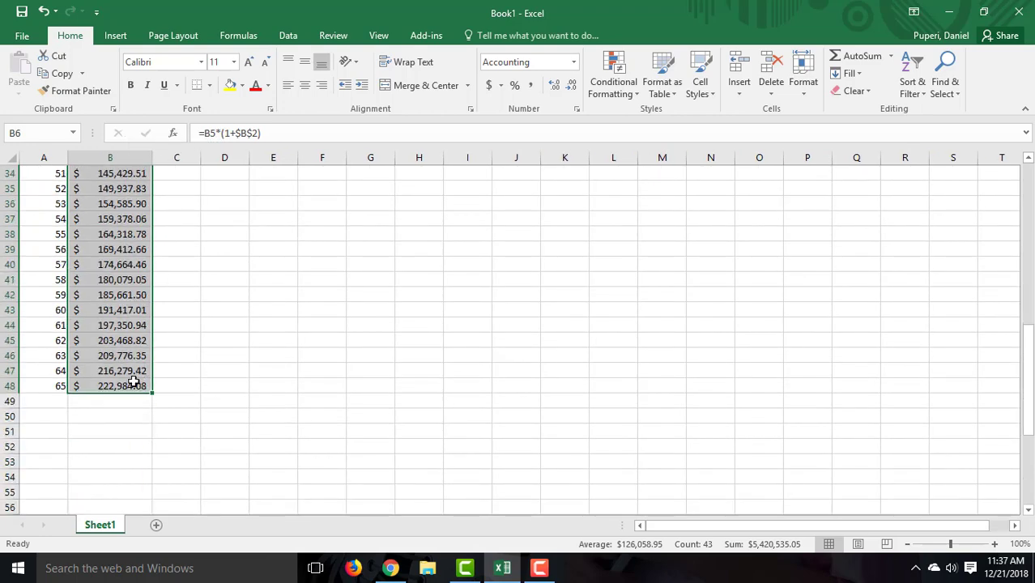
pyautogui.scroll(11, 121, 366)
pyautogui.click(123, 264)
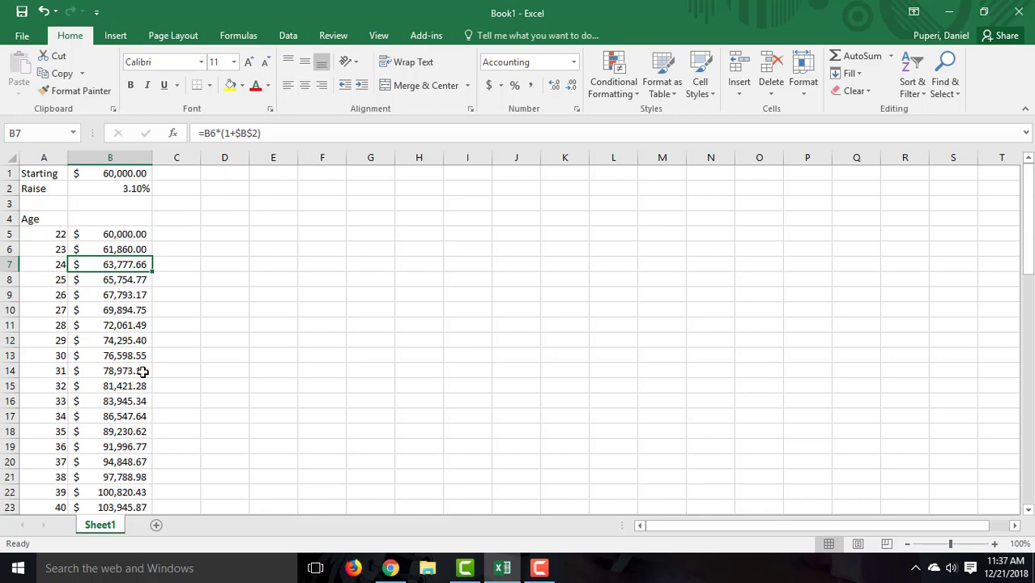
pyautogui.scroll(-12, 142, 371)
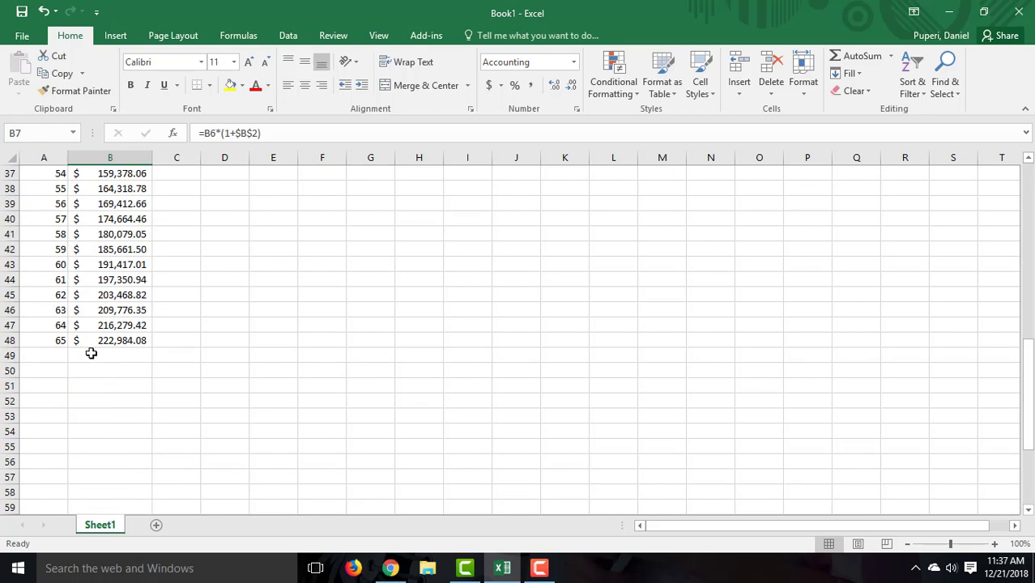
# Clear the age 65 row from the salary table in A48:B48.
pyautogui.moveTo(44, 341); pyautogui.dragTo(123, 341)
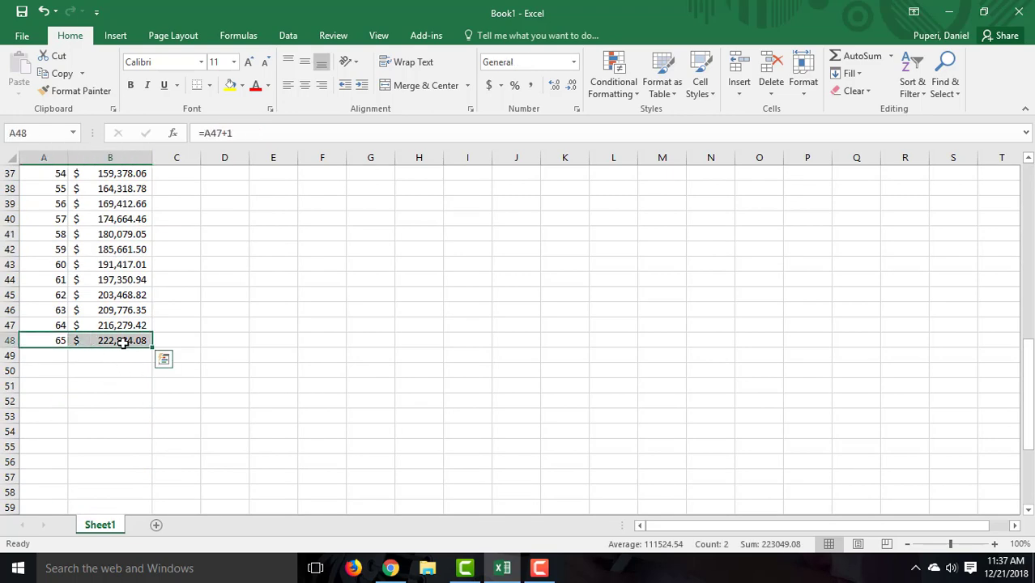
pyautogui.press('Delete')
pyautogui.click(121, 327)
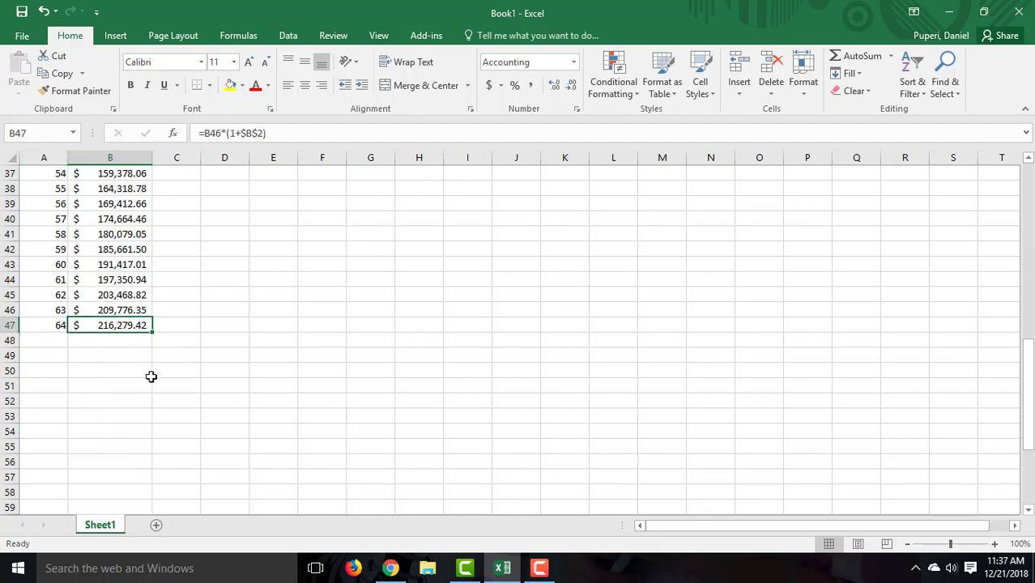
# Review the salary formulas in B6 and B7 and the age 64 salary against the Question 1 text in Chrome.
pyautogui.scroll(12, 146, 381)
pyautogui.click(131, 249)
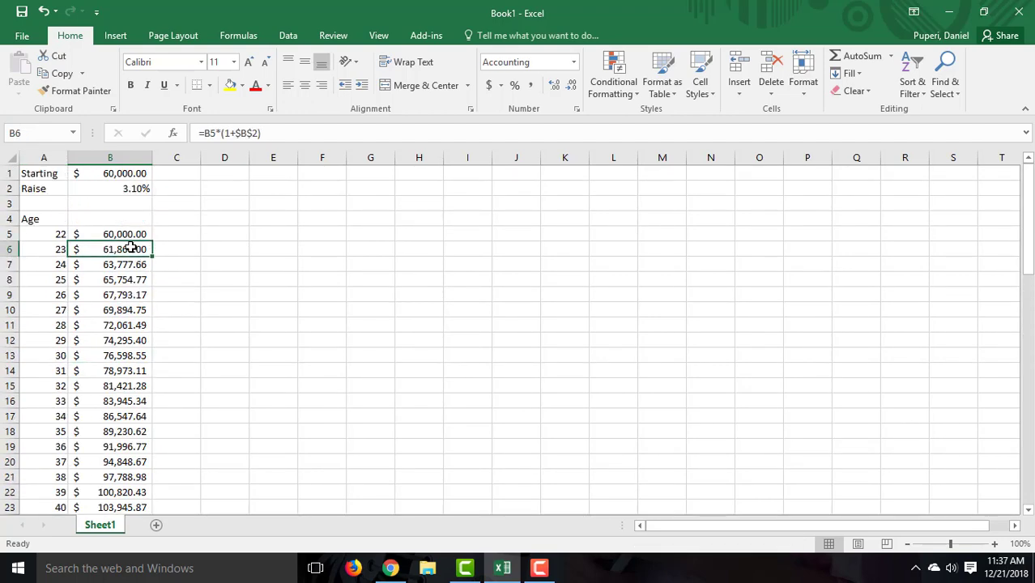
pyautogui.click(128, 262)
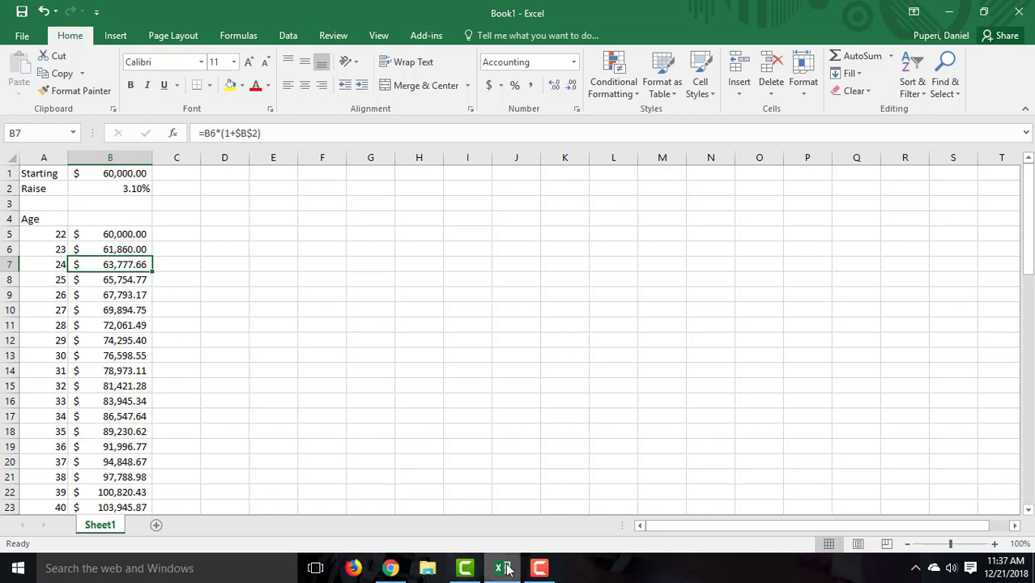
pyautogui.click(391, 568)
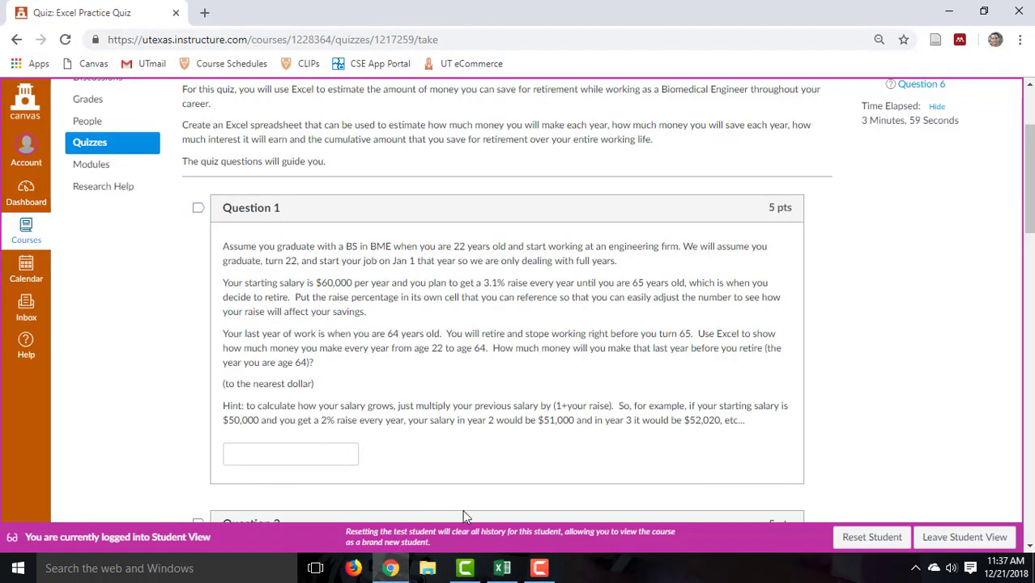
pyautogui.click(502, 568)
pyautogui.scroll(-9, 296, 330)
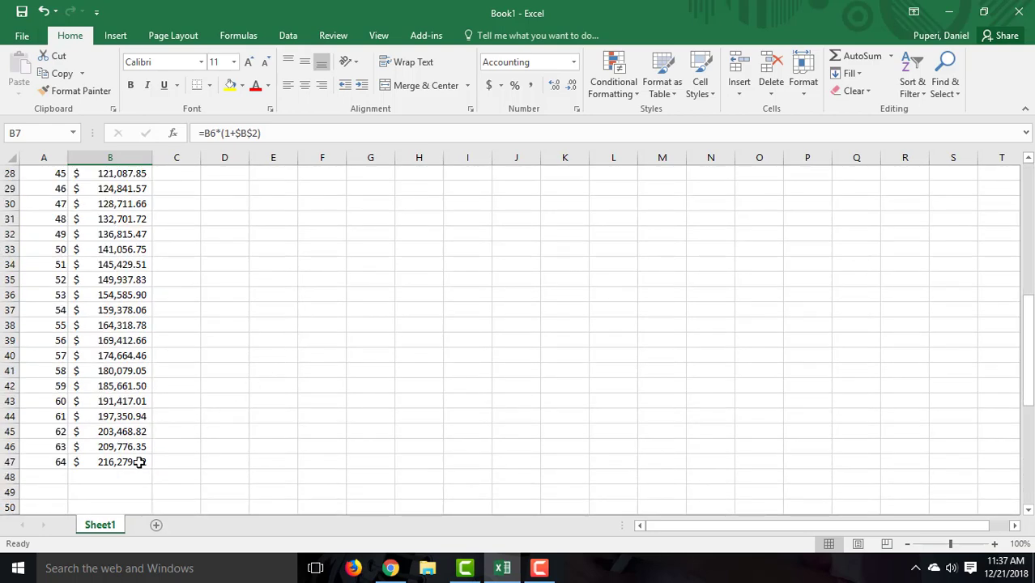
pyautogui.click(140, 461)
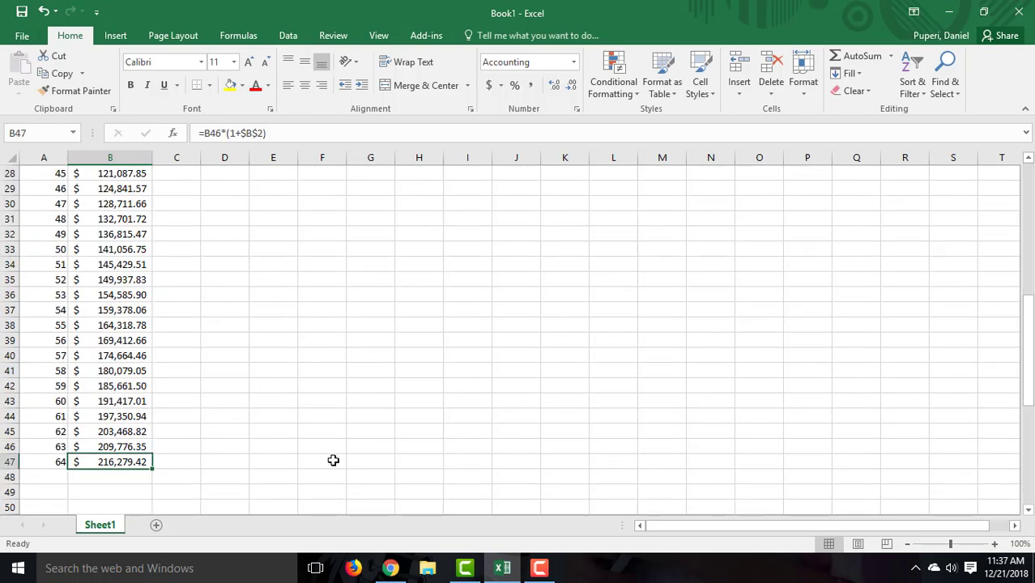
pyautogui.click(391, 568)
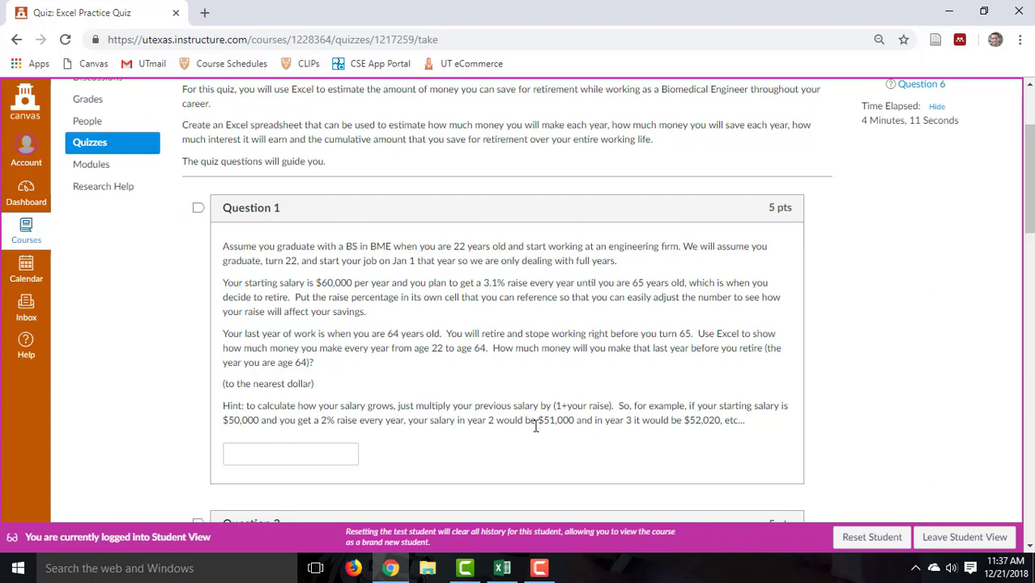
# In Excel, set the starting salary in B1 to 50000 and the raise in B2 to 2% to test the hint's example.
pyautogui.click(502, 568)
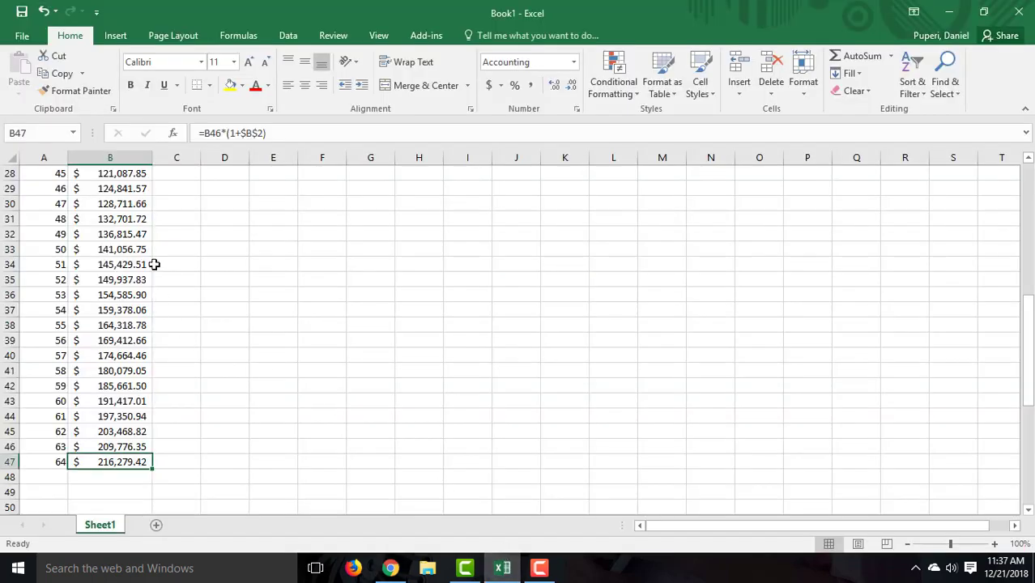
pyautogui.scroll(9, 196, 263)
pyautogui.click(128, 173)
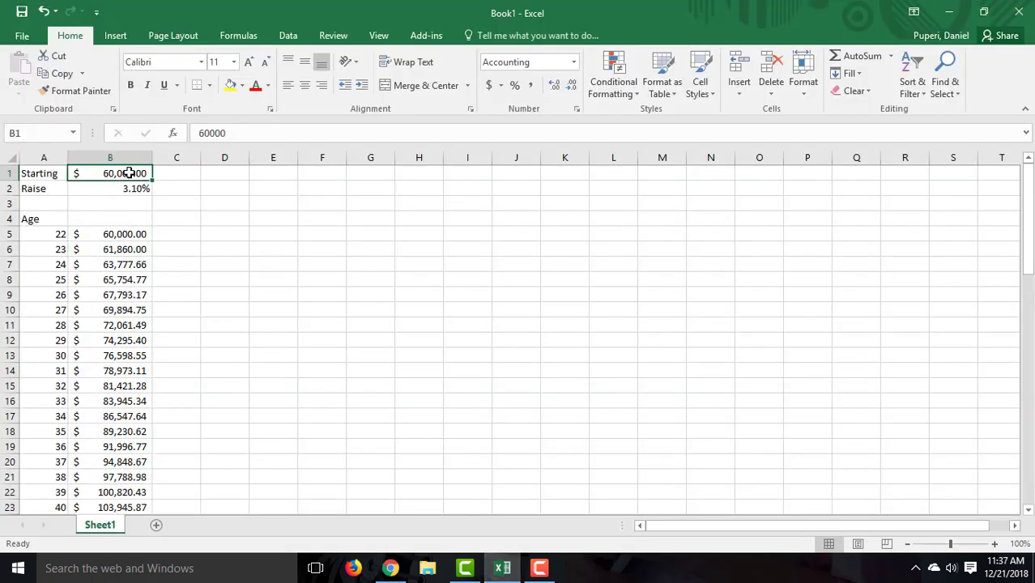
pyautogui.write('50000')
pyautogui.press('Return')
pyautogui.write('2')
pyautogui.press('Return')
# Compare the test salaries for ages 23 and 24 with the example in the Question 1 hint in Chrome.
pyautogui.click(119, 249)
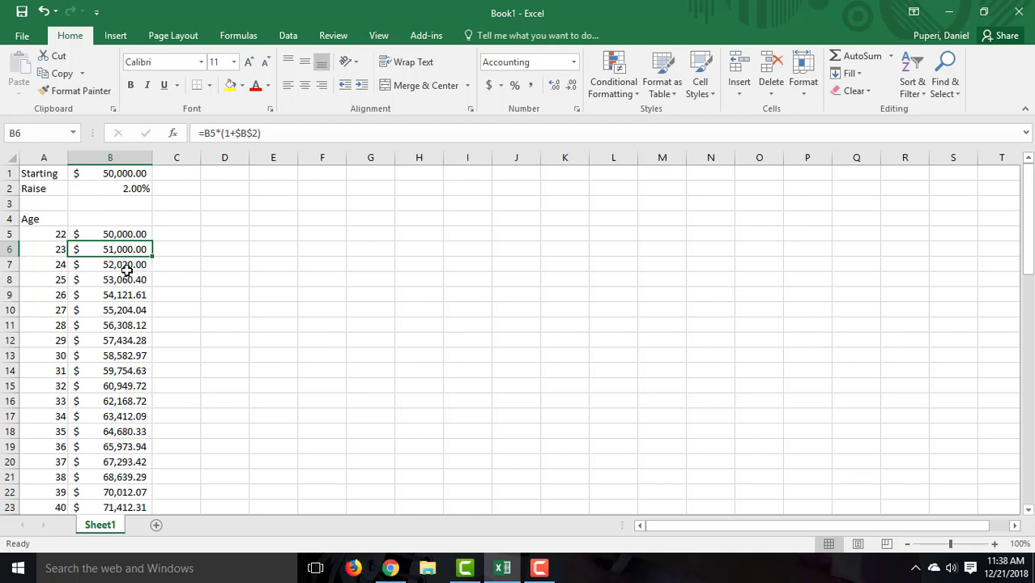
pyautogui.click(126, 268)
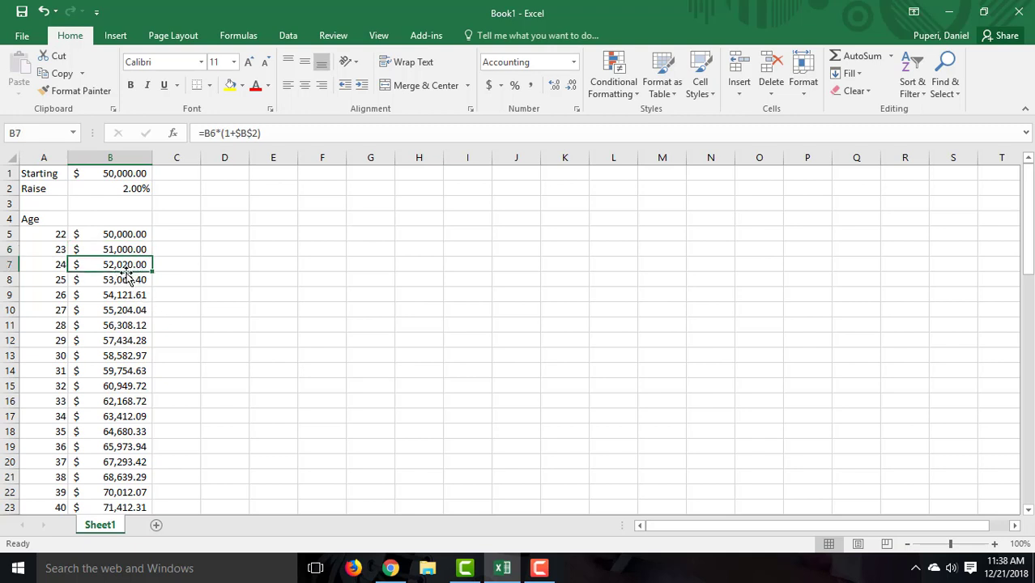
pyautogui.click(391, 569)
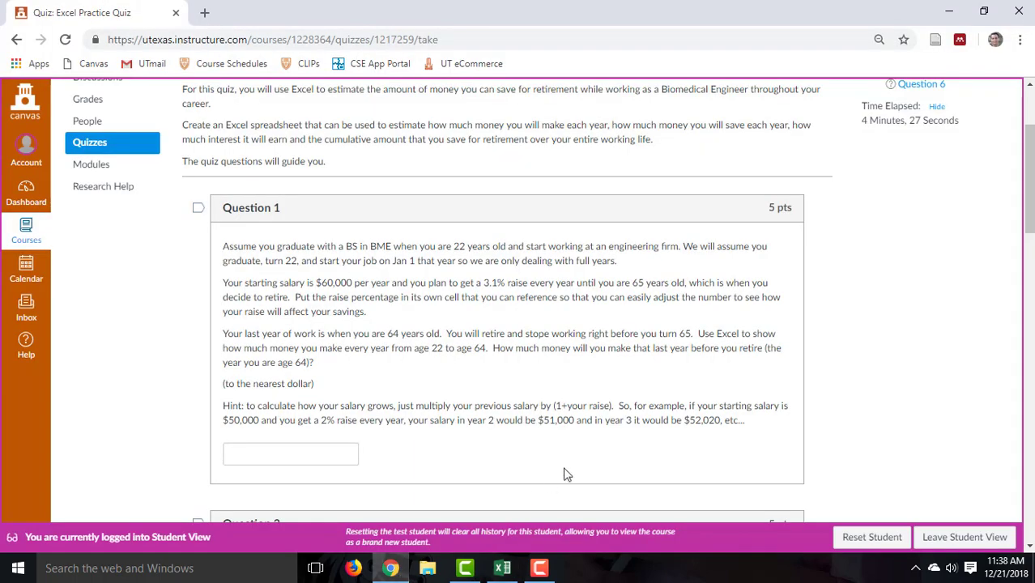
pyautogui.moveTo(556, 420); pyautogui.dragTo(715, 427)
pyautogui.click(738, 436)
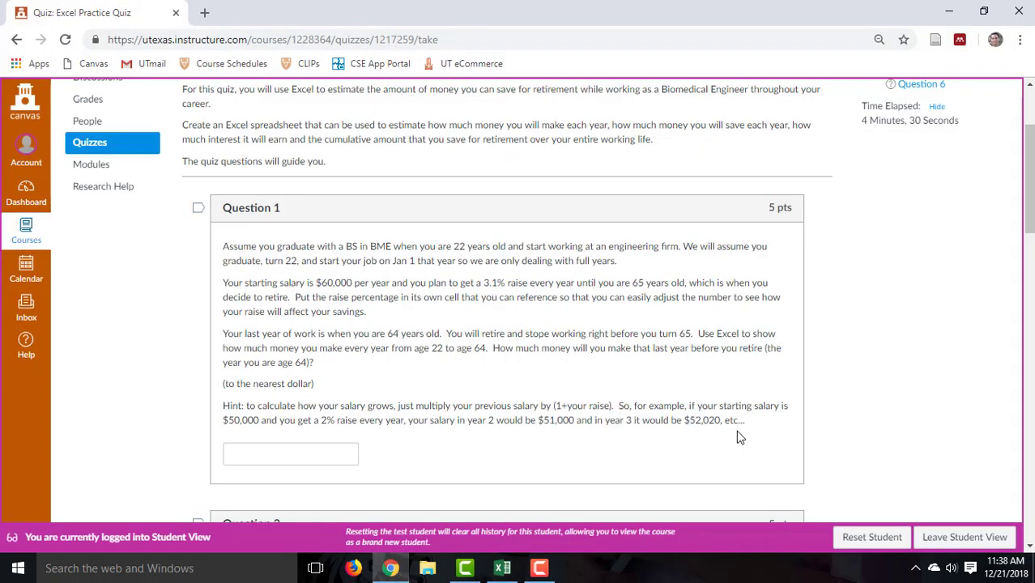
# Back in Excel, set the starting salary in B1 to 60000 and the raise in B2 to 3.1%.
pyautogui.click(502, 569)
pyautogui.click(106, 177)
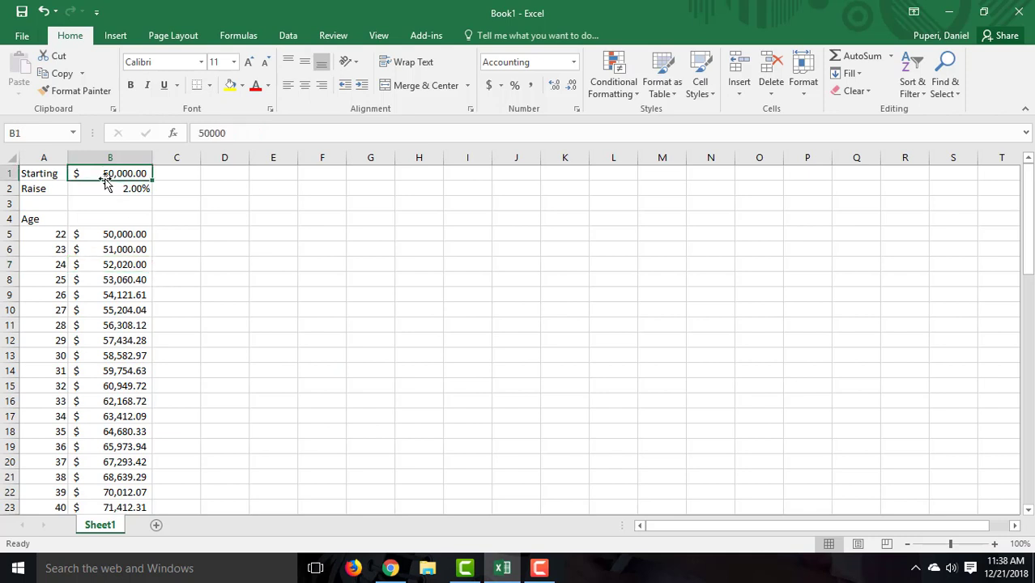
pyautogui.write('600')
pyautogui.press('Return')
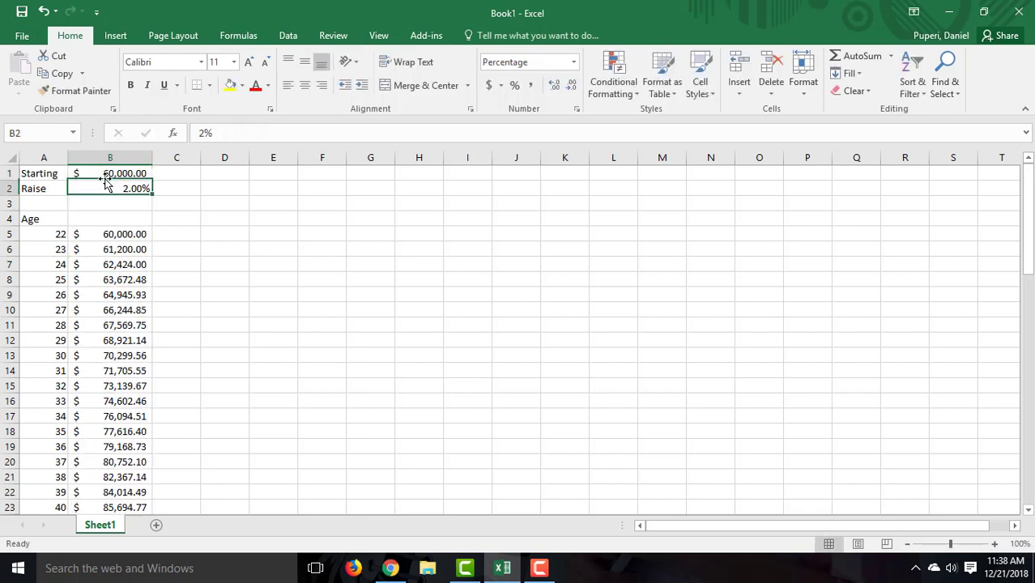
pyautogui.write('3.1')
pyautogui.press('Return')
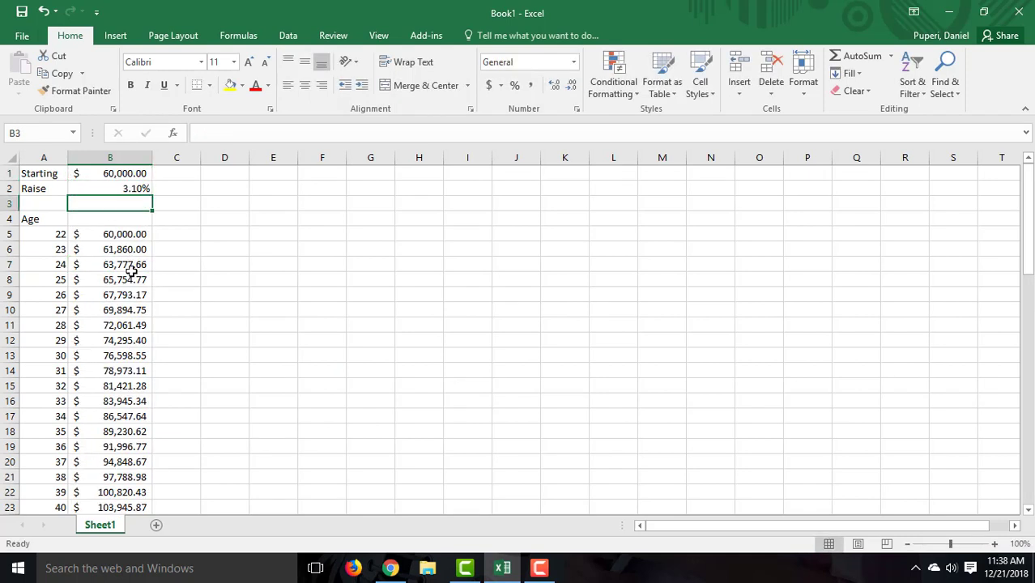
# Copy the age 64 salary from B47 into the Question 1 answer in Chrome, leaving it as the plain number 216279.42.
pyautogui.click(125, 293)
pyautogui.scroll(-10, 128, 300)
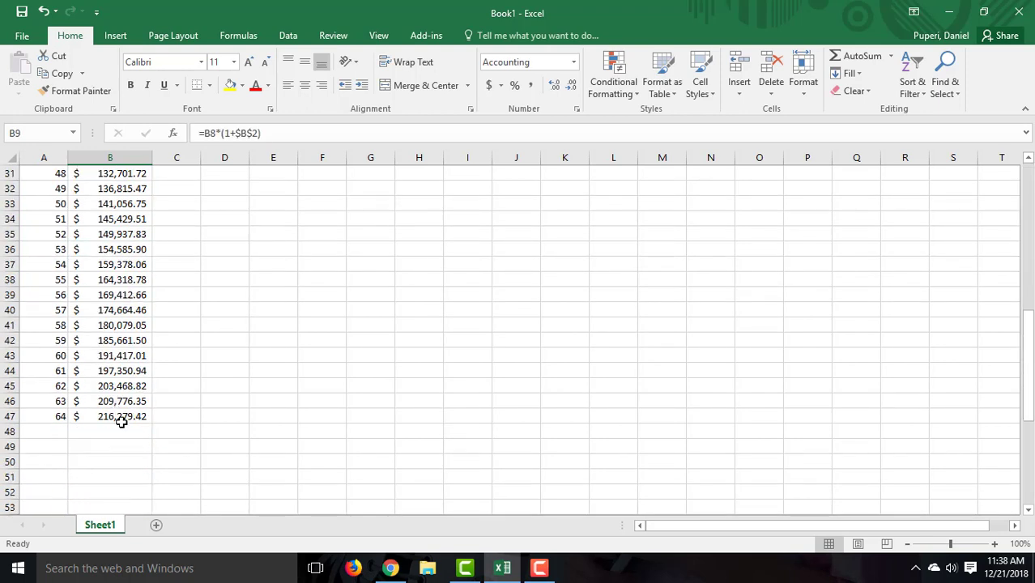
pyautogui.click(123, 417)
pyautogui.hotkey('ctrl', 'c')
pyautogui.click(390, 569)
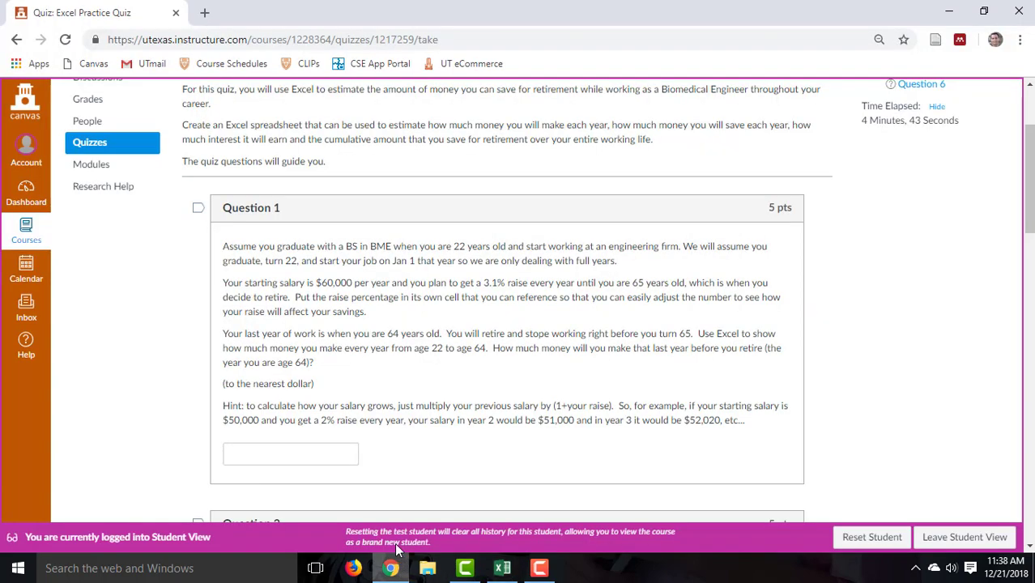
pyautogui.click(323, 448)
pyautogui.hotkey('ctrl', 'v')
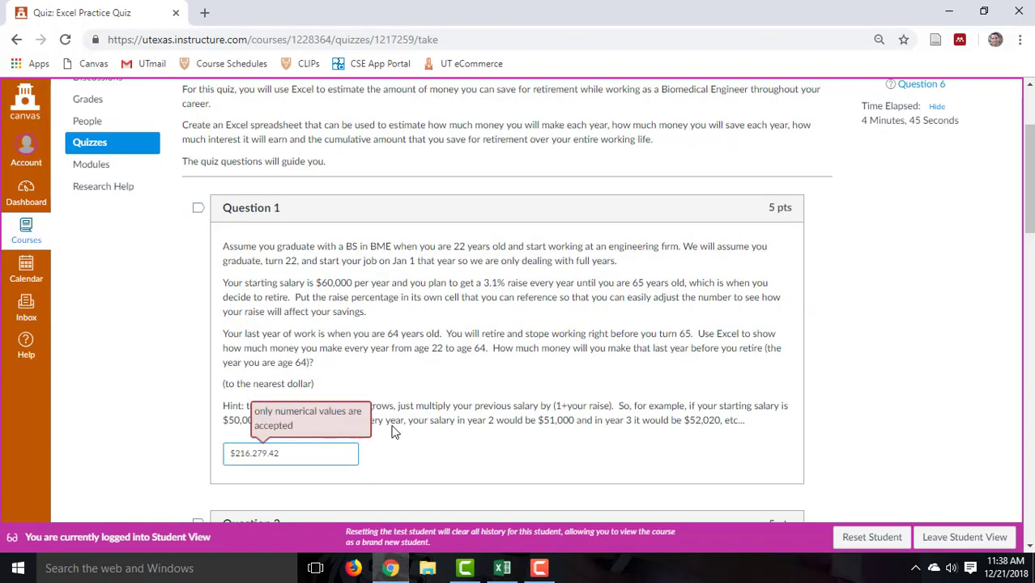
pyautogui.click(235, 454)
pyautogui.press('BackSpace')
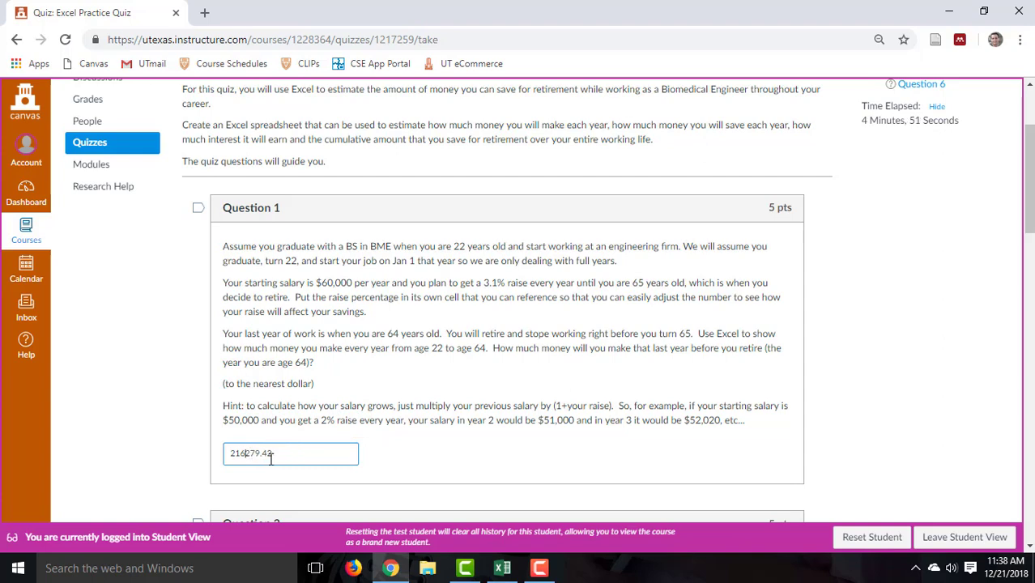
# Read the opening of Question 2 about the share of income saved and the yearly return.
pyautogui.scroll(-2, 400, 415)
pyautogui.click(398, 416)
pyautogui.scroll(-2, 438, 415)
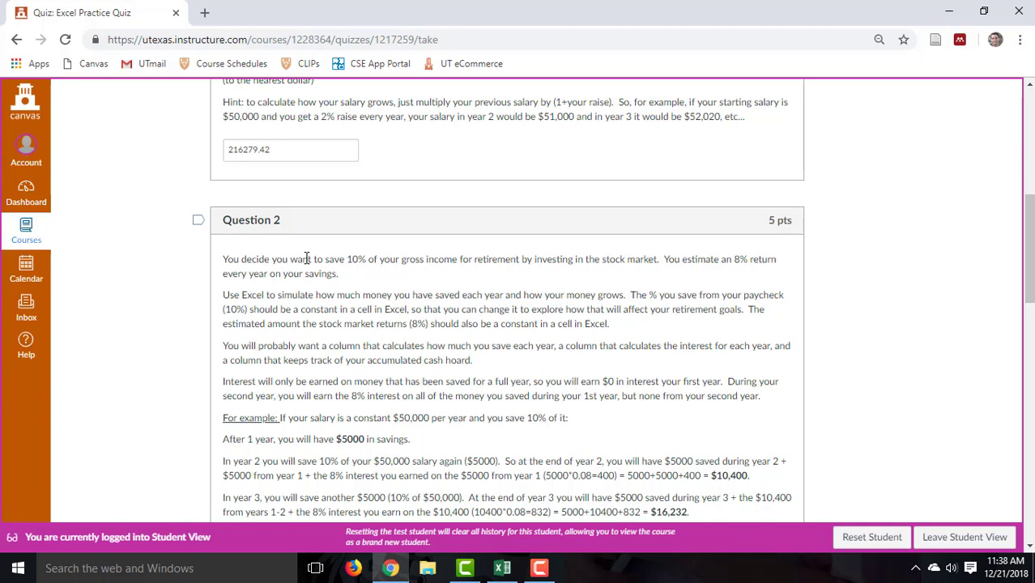
pyautogui.moveTo(307, 258); pyautogui.dragTo(672, 259)
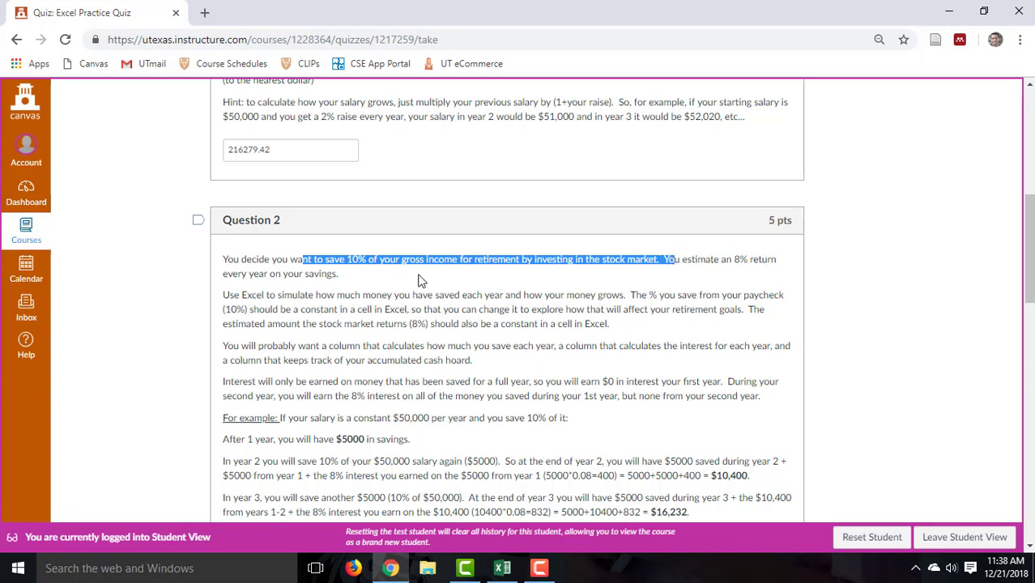
pyautogui.moveTo(346, 274); pyautogui.dragTo(235, 257)
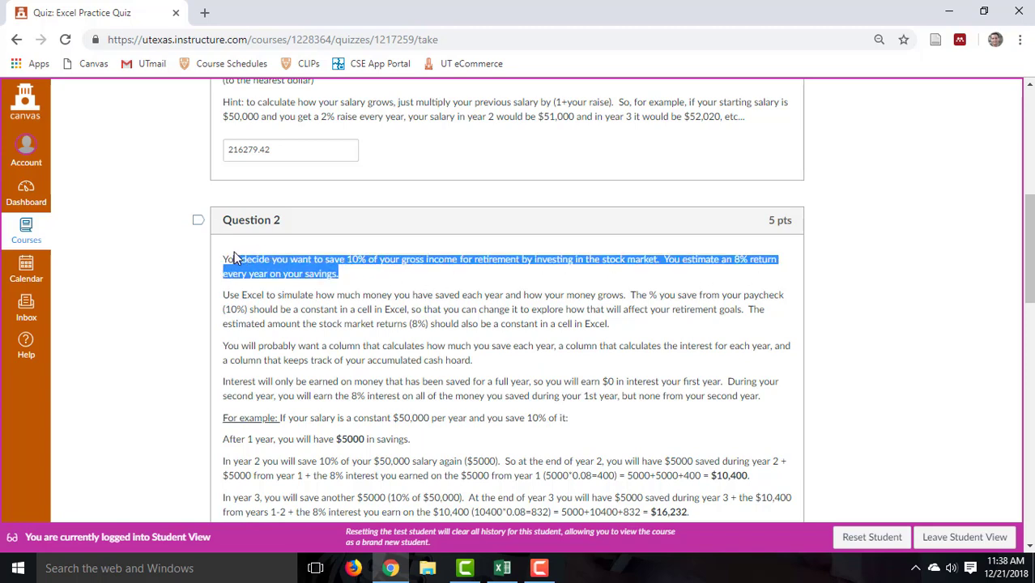
pyautogui.click(293, 261)
pyautogui.tripleClick(315, 268)
# In Excel, add the label Savings rate in D1 with the value 10% in E1.
pyautogui.click(503, 568)
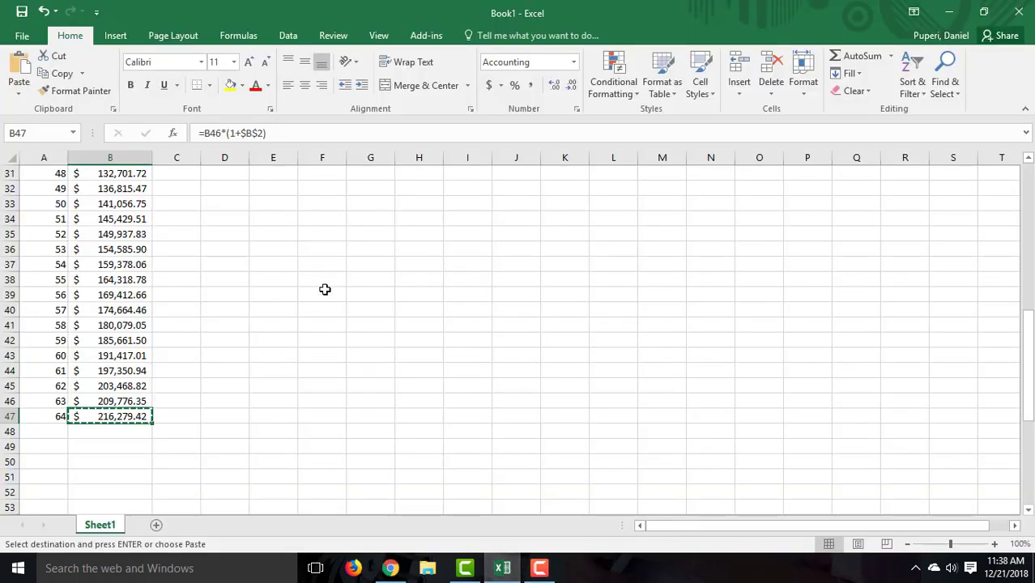
pyautogui.scroll(10, 325, 289)
pyautogui.click(214, 177)
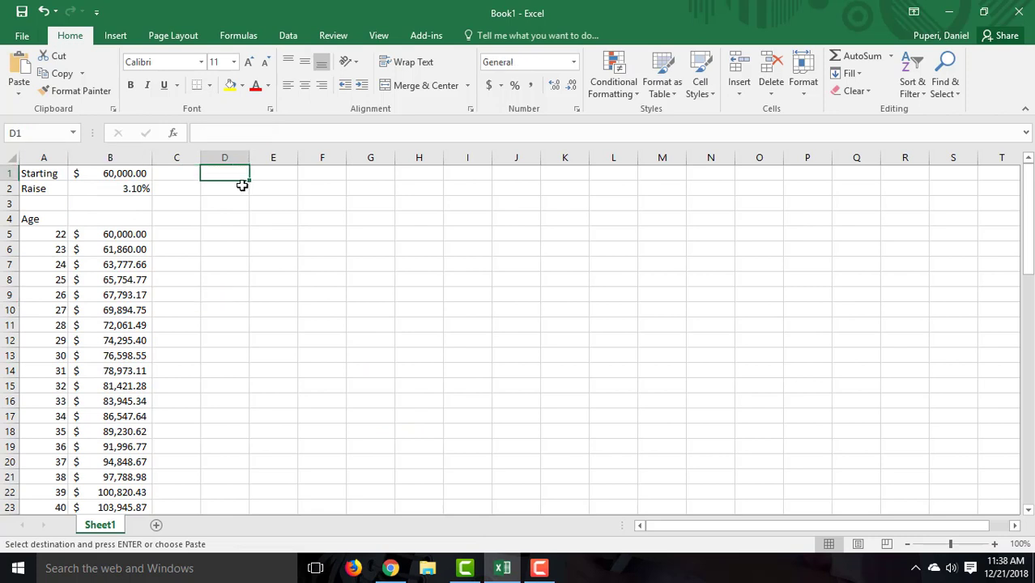
pyautogui.write('Savings rate')
pyautogui.press('Tab')
pyautogui.write('10%')
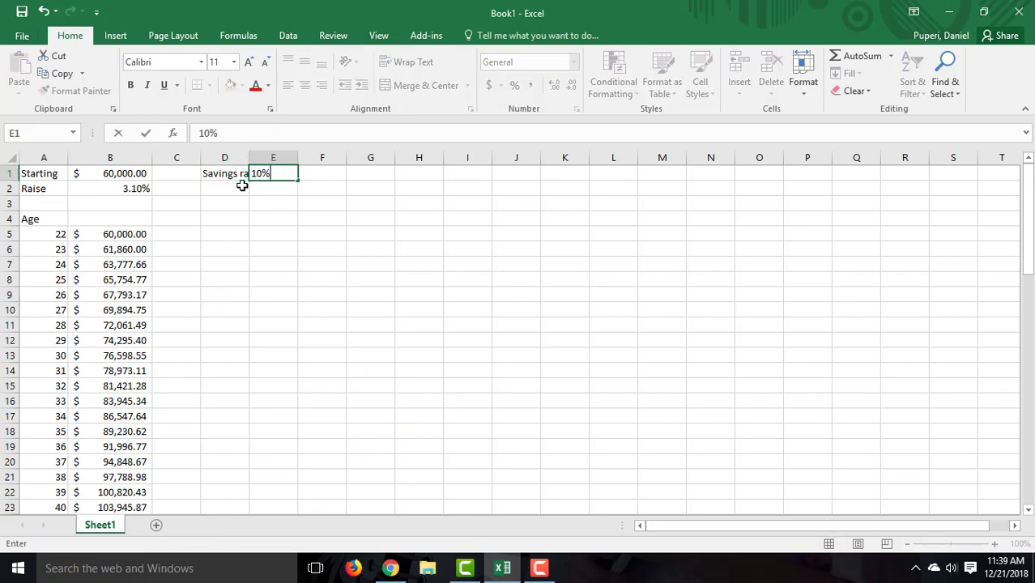
pyautogui.press('Return')
# Add the label Return rate in D2 with 8% in E2, and widen column D to fit both labels.
pyautogui.click(243, 186)
pyautogui.write('Ret')
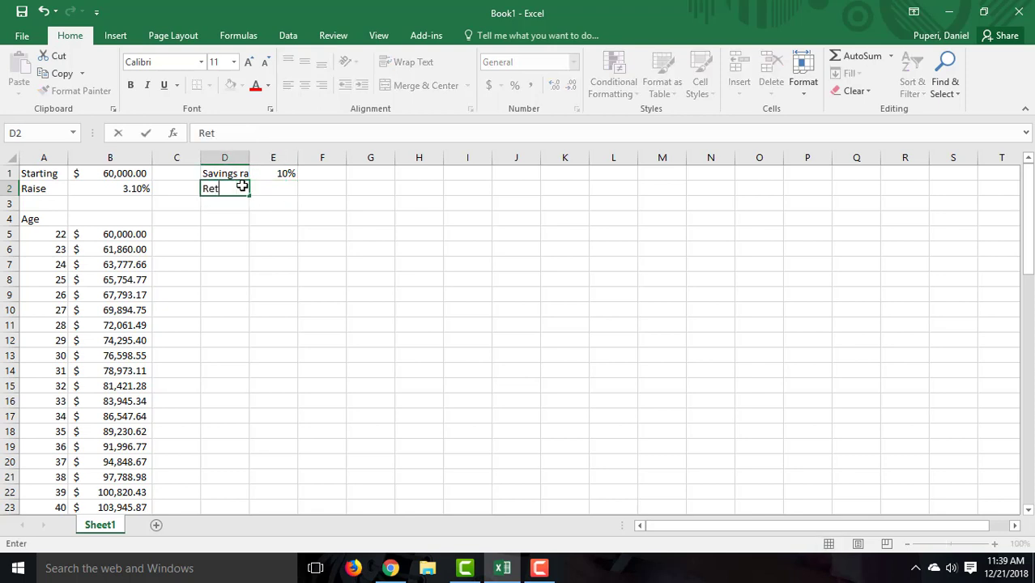
pyautogui.write('urn rate')
pyautogui.press('Tab')
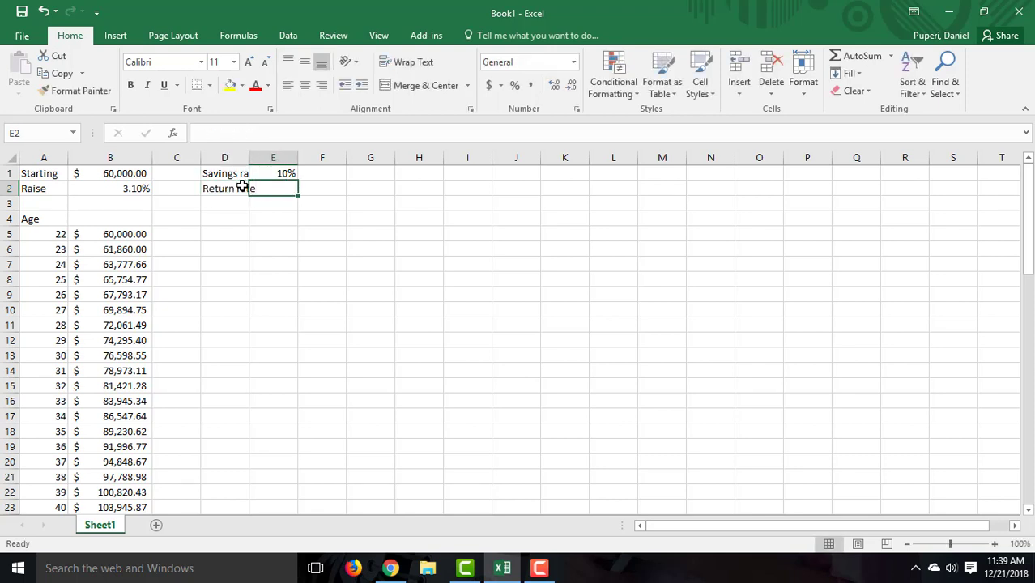
pyautogui.write('8%')
pyautogui.press('Return')
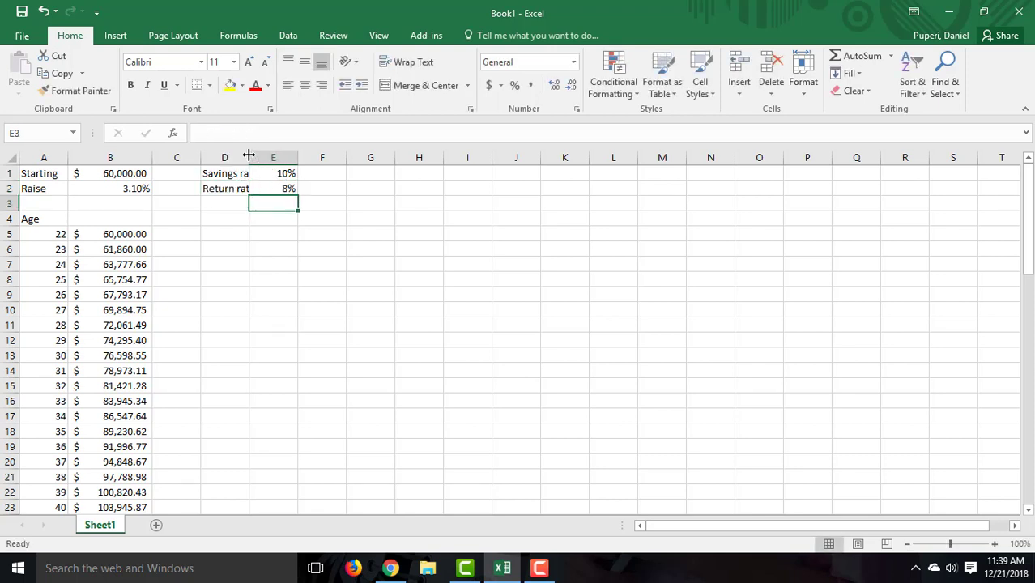
pyautogui.moveTo(249, 156); pyautogui.dragTo(272, 157)
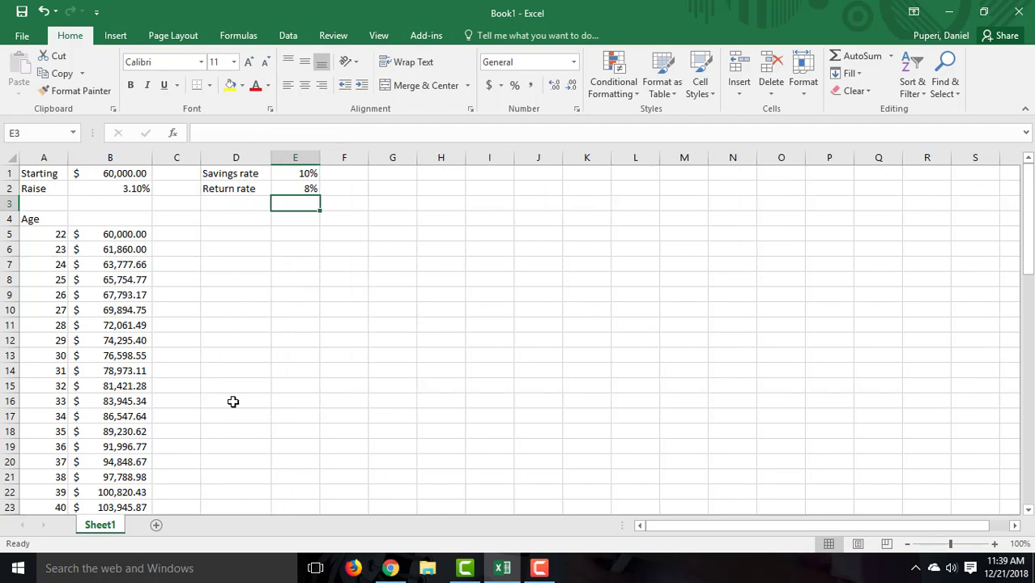
# Switch to Chrome and read which constants and columns Question 2 asks for: yearly savings, yearly interest and accumulated cash.
pyautogui.click(392, 569)
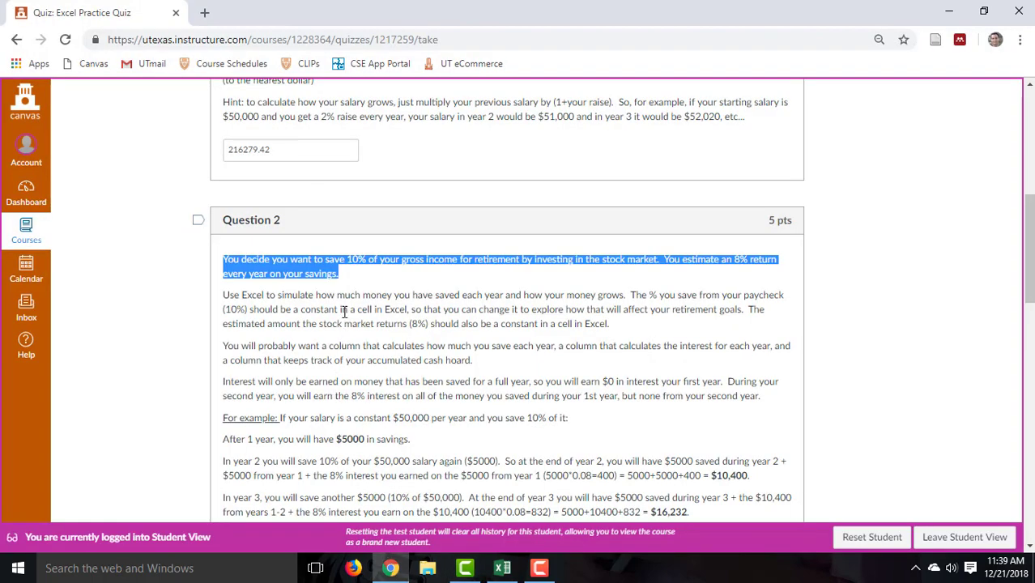
pyautogui.moveTo(292, 309); pyautogui.dragTo(347, 311)
pyautogui.moveTo(440, 293); pyautogui.dragTo(504, 308)
pyautogui.click(543, 294)
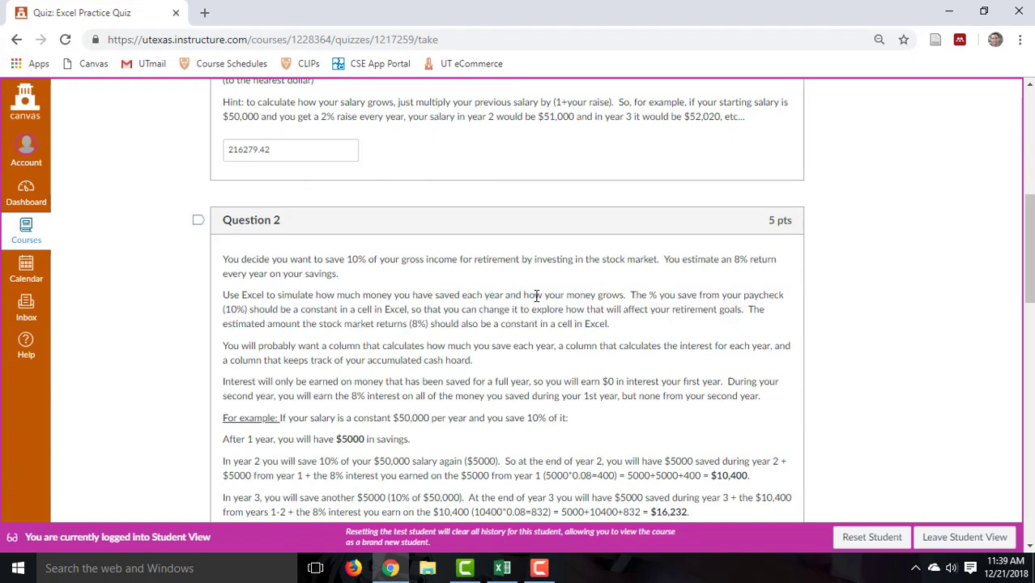
pyautogui.moveTo(634, 295); pyautogui.dragTo(224, 295)
pyautogui.click(439, 346)
pyautogui.moveTo(476, 361); pyautogui.dragTo(240, 345)
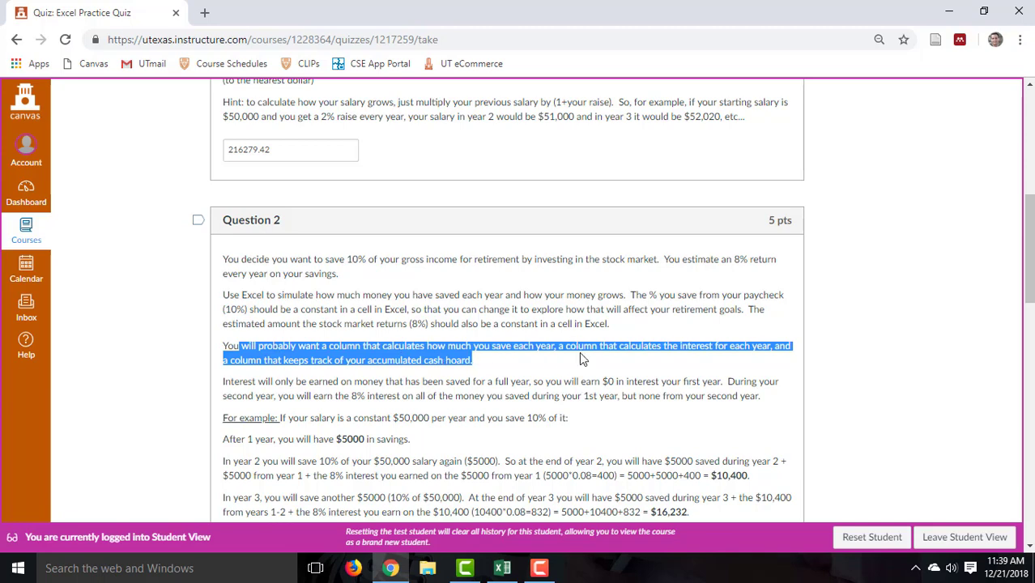
pyautogui.moveTo(578, 348); pyautogui.dragTo(685, 347)
pyautogui.click(426, 357)
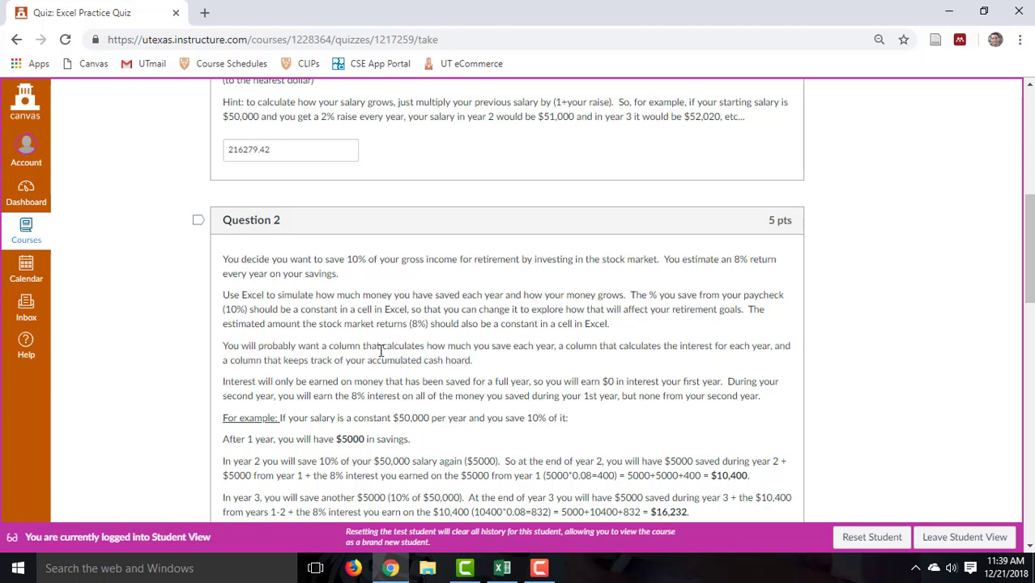
# Switch to Excel and add the column headers Salary in B4 and Save each year in C4.
pyautogui.click(490, 557)
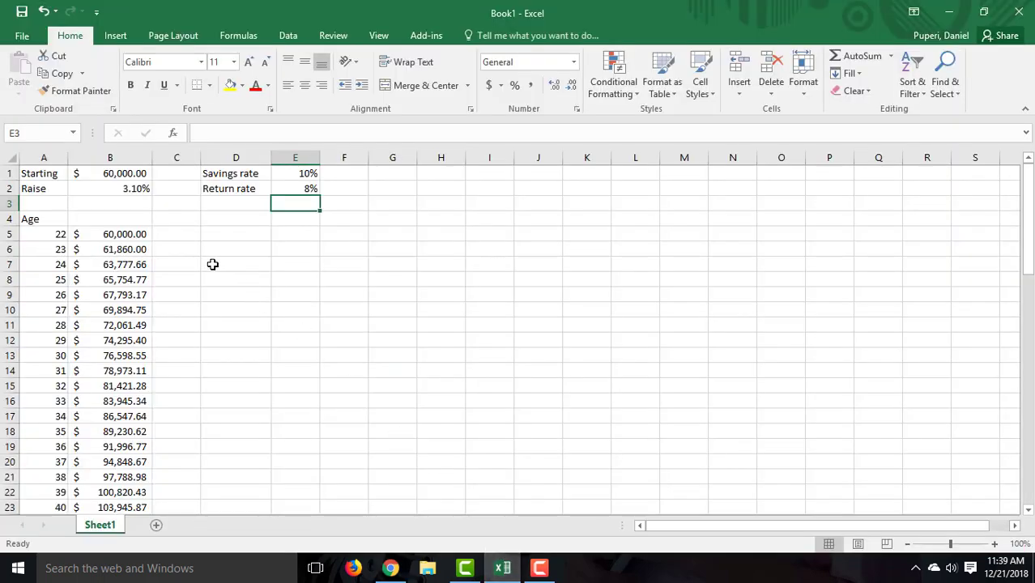
pyautogui.click(190, 234)
pyautogui.click(192, 218)
pyautogui.click(137, 231)
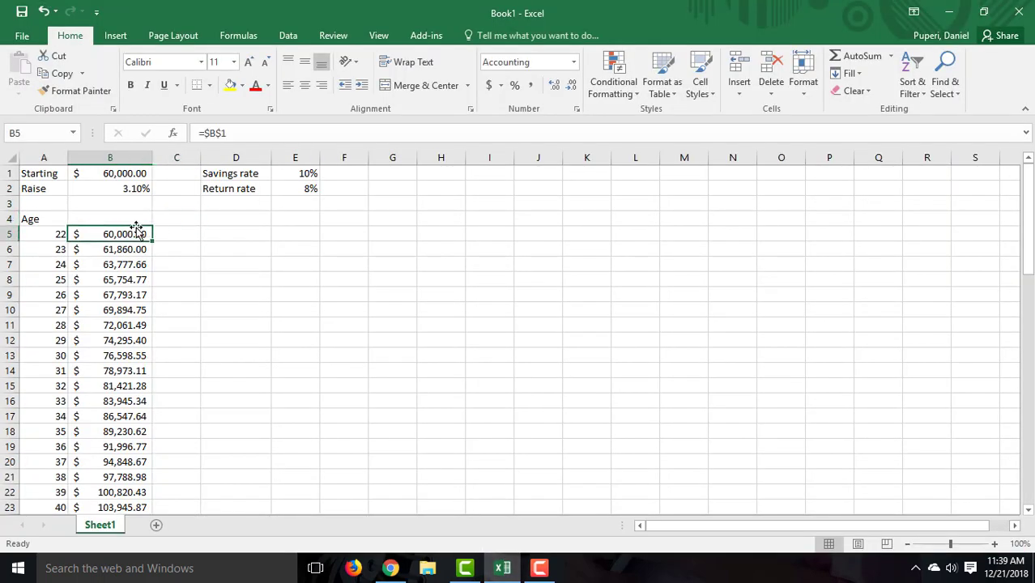
pyautogui.press('Up')
pyautogui.write('Salary')
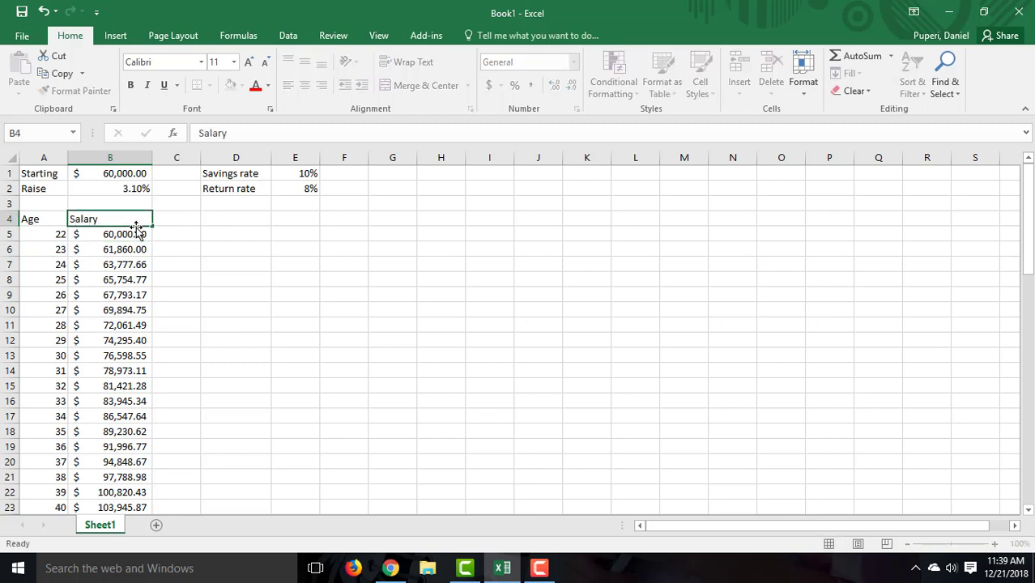
pyautogui.press('Tab')
pyautogui.write('S')
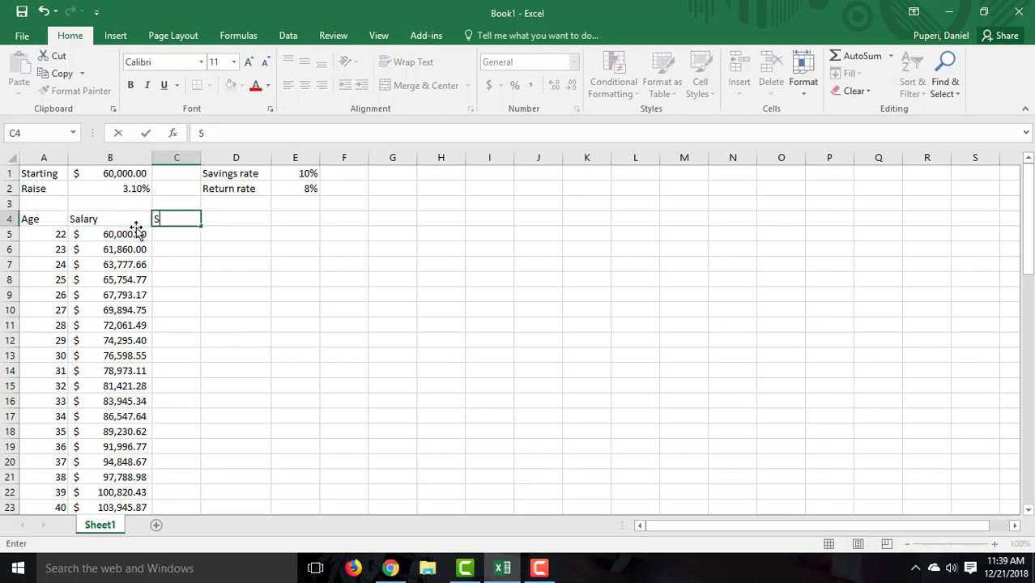
pyautogui.write('ave each year')
pyautogui.press('Return')
pyautogui.press('Up')
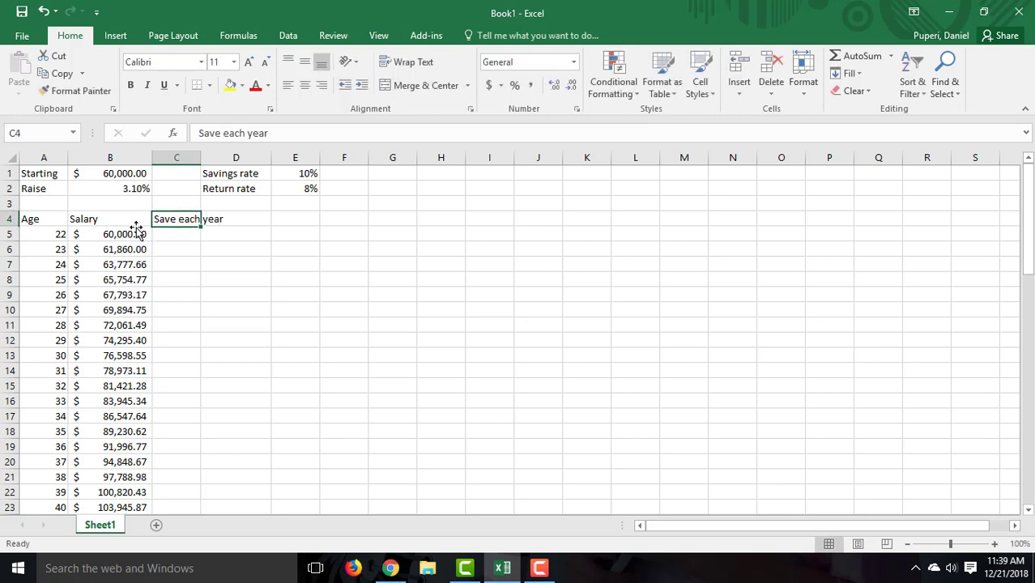
# Add the column headers Interest in D4 and Accummulated in E4.
pyautogui.press('Right')
pyautogui.write('Interest')
pyautogui.press('Return')
pyautogui.press('Up')
pyautogui.press('Right')
pyautogui.write('Accum')
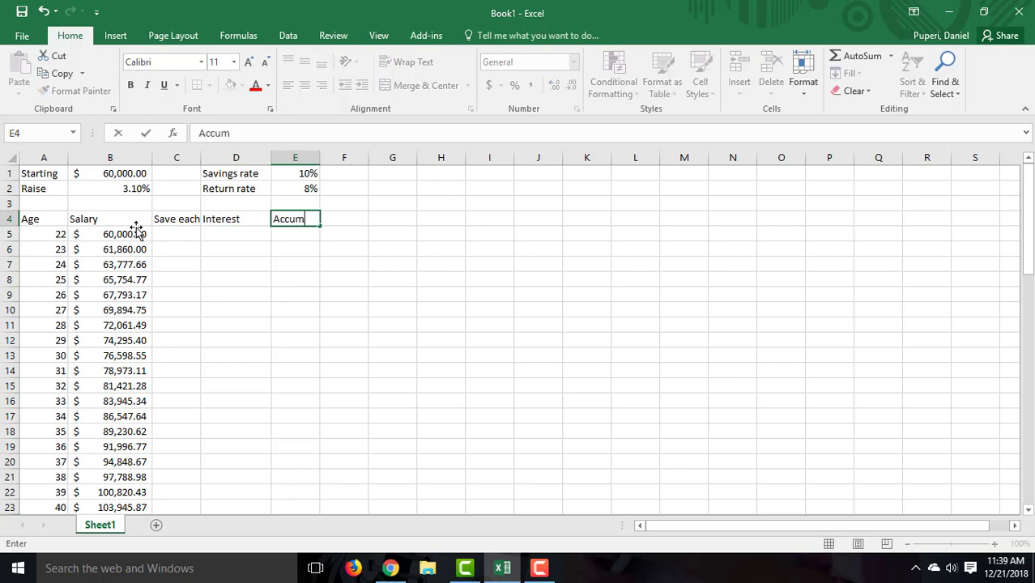
pyautogui.write('mulae')
pyautogui.press('BackSpace')
pyautogui.write('rted')
pyautogui.press('Return')
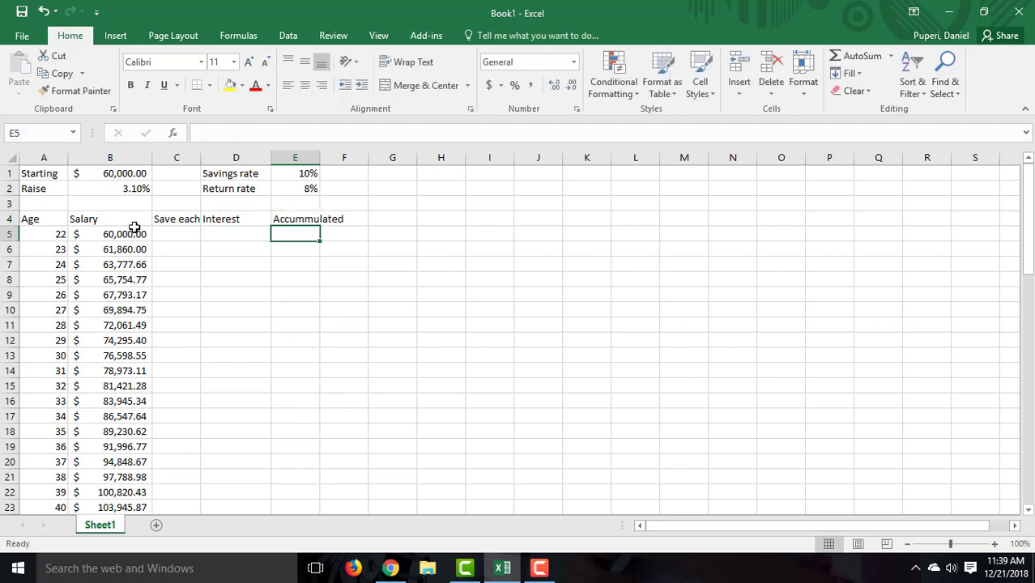
# Widen columns C and E to fit the Save each year and Accummulated headers.
pyautogui.moveTo(201, 157); pyautogui.dragTo(256, 179)
pyautogui.moveTo(329, 157); pyautogui.dragTo(439, 163)
pyautogui.click(402, 246)
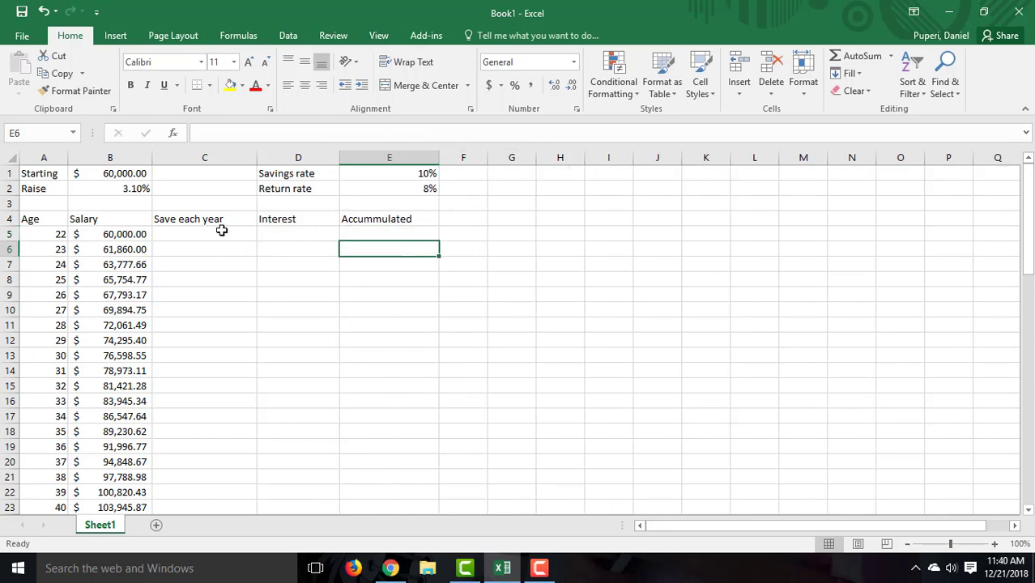
pyautogui.click(221, 231)
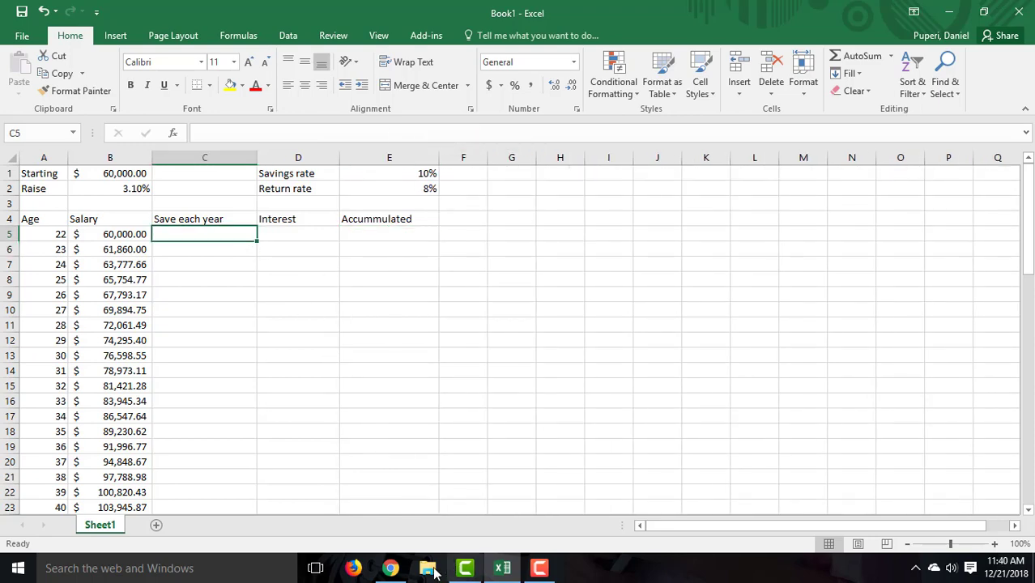
# Switch to Chrome and read Question 2's rule on when savings earn interest in the first and second years.
pyautogui.click(390, 567)
pyautogui.scroll(-1, 391, 381)
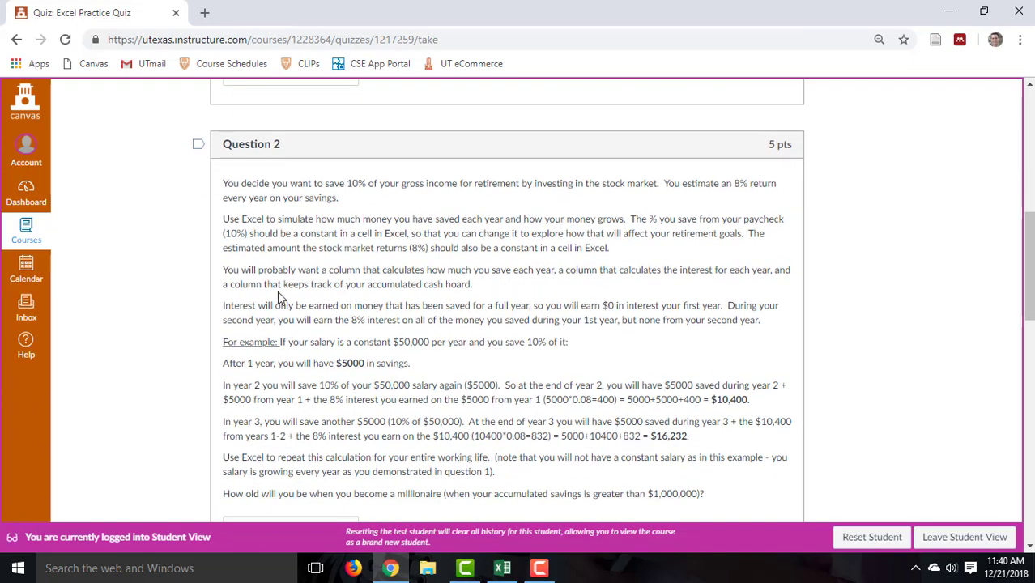
pyautogui.moveTo(263, 303); pyautogui.dragTo(760, 321)
pyautogui.moveTo(492, 306); pyautogui.dragTo(760, 321)
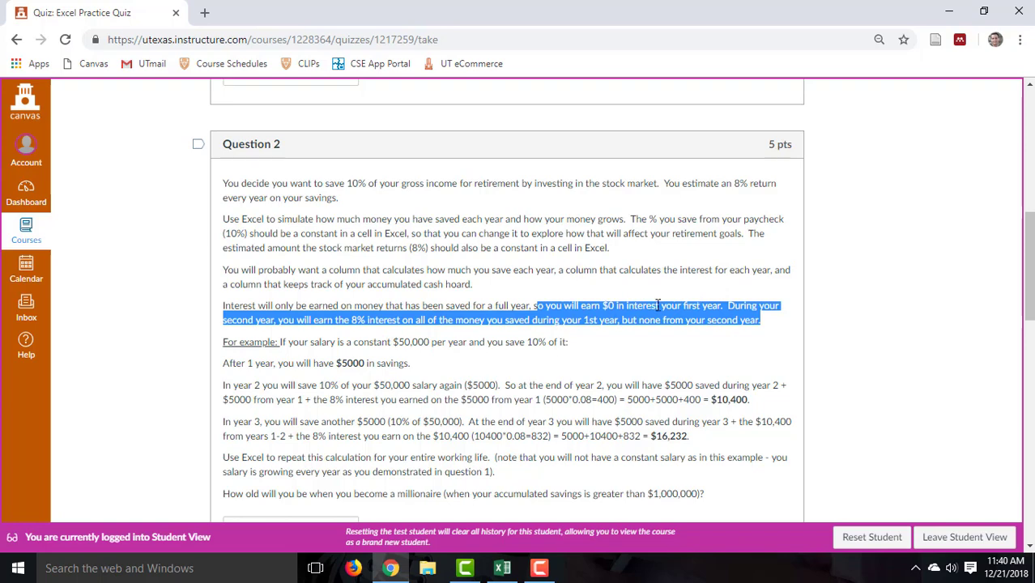
pyautogui.click(653, 310)
pyautogui.moveTo(327, 321); pyautogui.dragTo(693, 305)
pyautogui.click(694, 328)
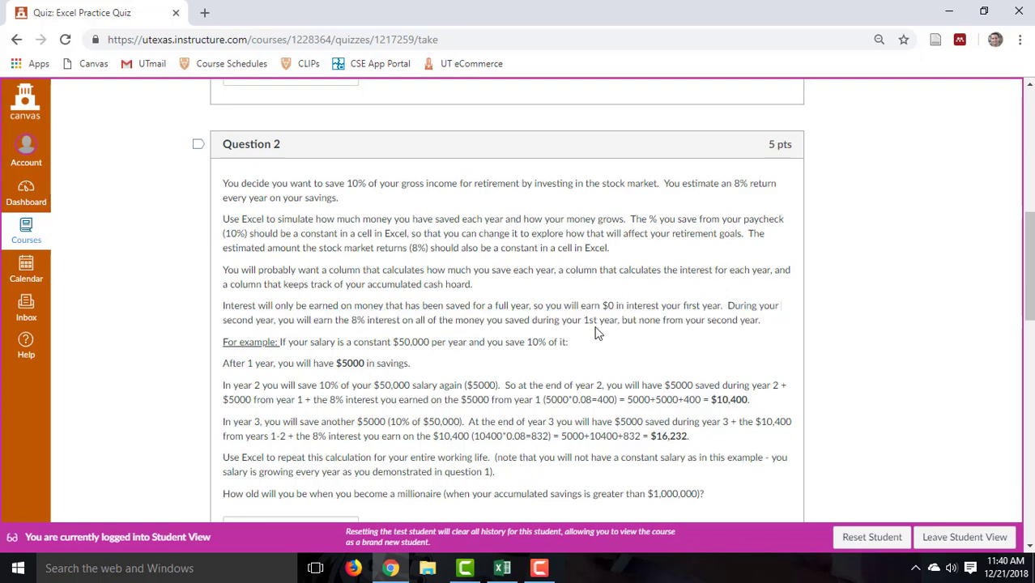
# In Excel, calculate the first year's savings in C5 as =B5*$E$1, with an absolute reference to the savings rate.
pyautogui.click(496, 567)
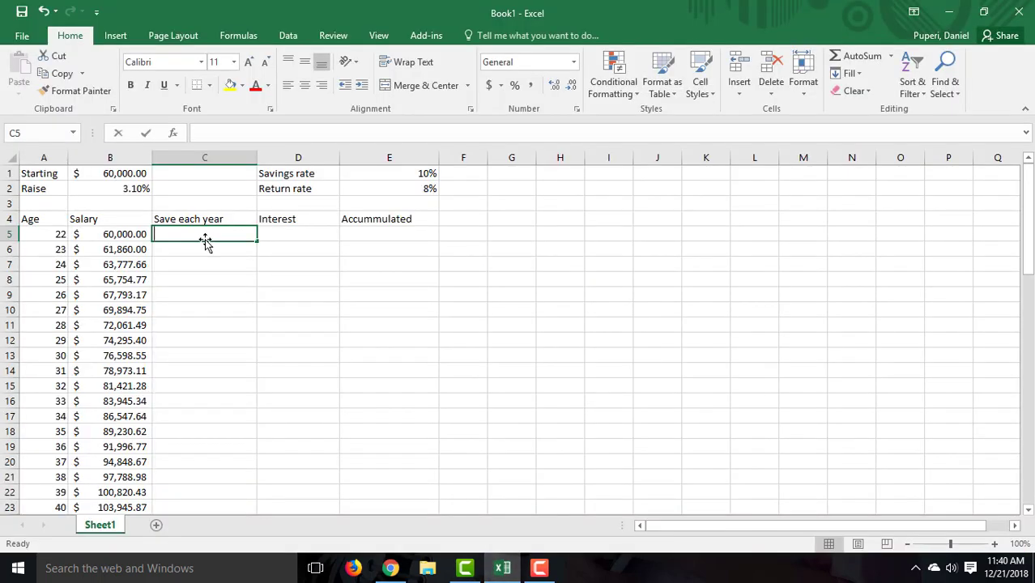
pyautogui.write('=')
pyautogui.click(130, 232)
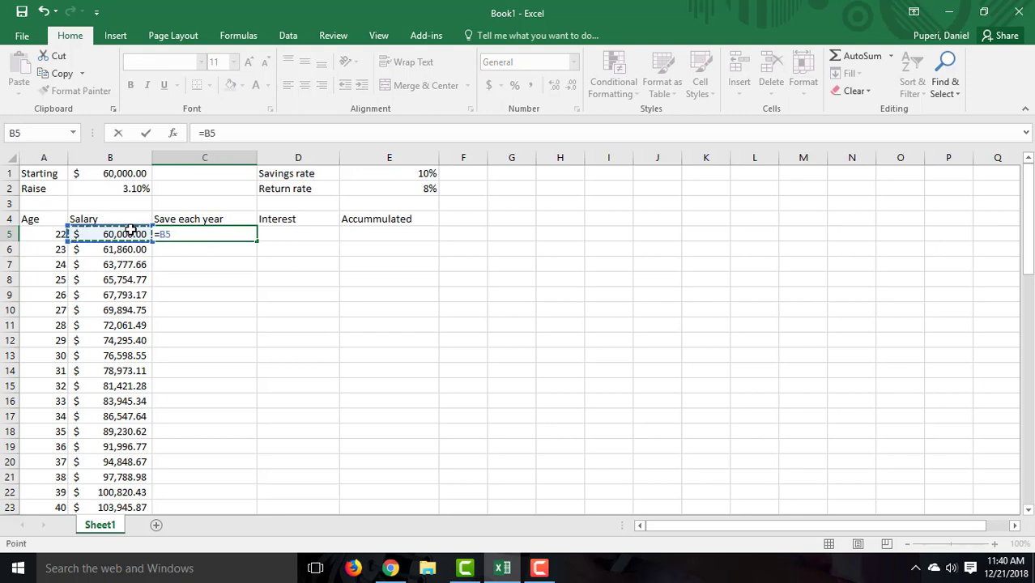
pyautogui.write('*')
pyautogui.click(379, 177)
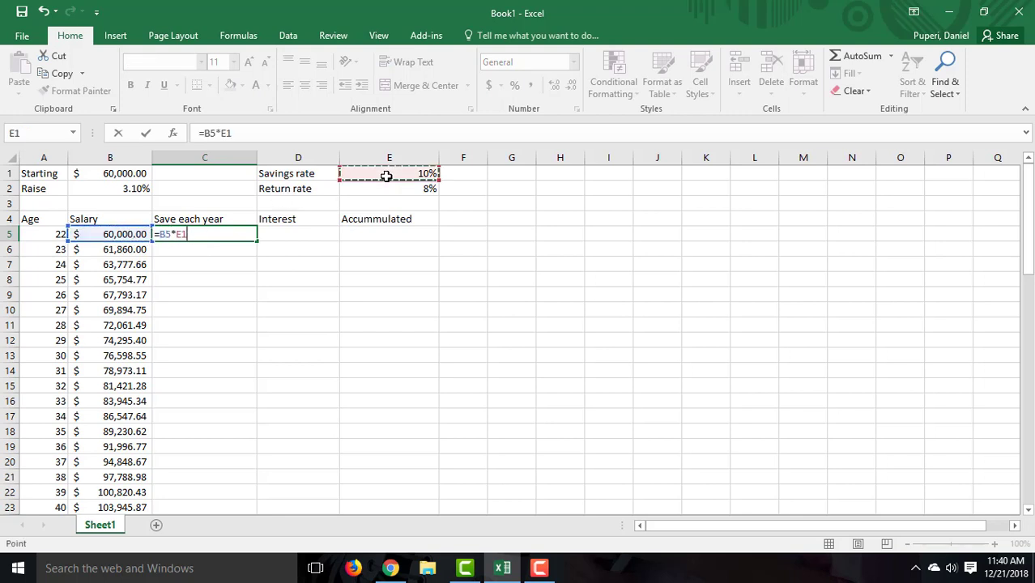
pyautogui.click(224, 133)
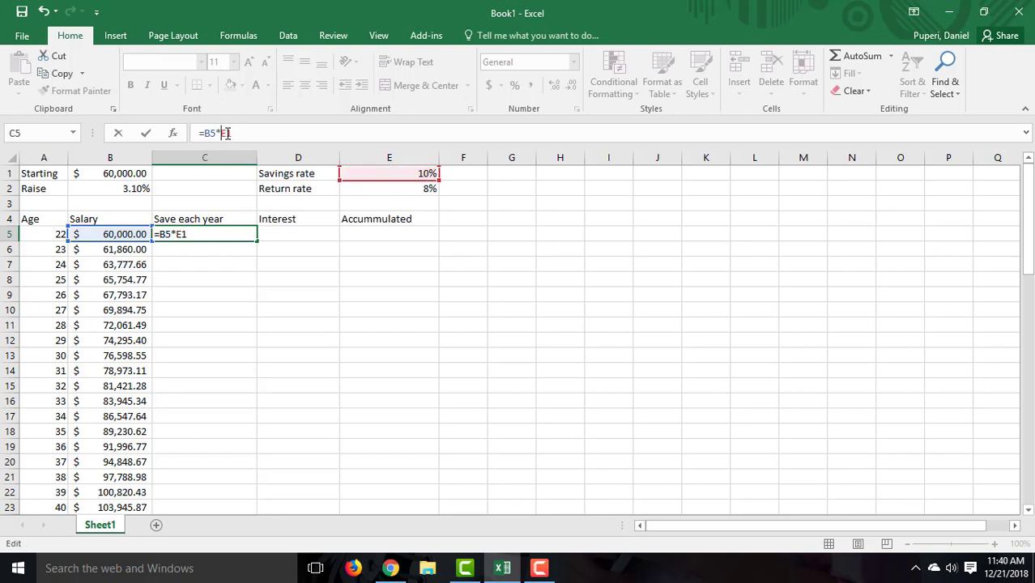
pyautogui.write('$')
pyautogui.press('Right')
pyautogui.write('$')
pyautogui.press('Return')
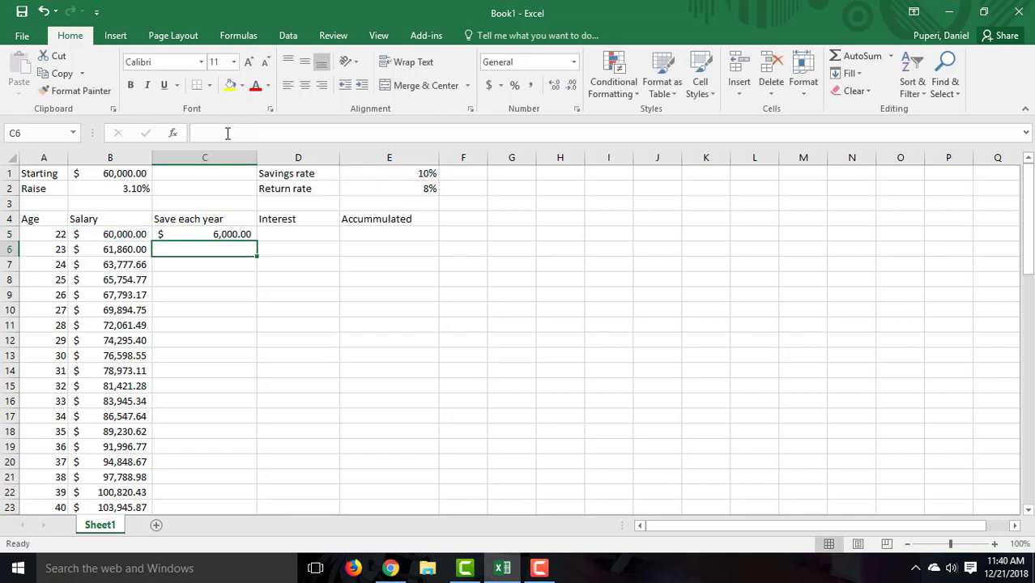
# Fill the yearly savings formula from C5 down the column for every age.
pyautogui.click(233, 235)
pyautogui.doubleClick(256, 240)
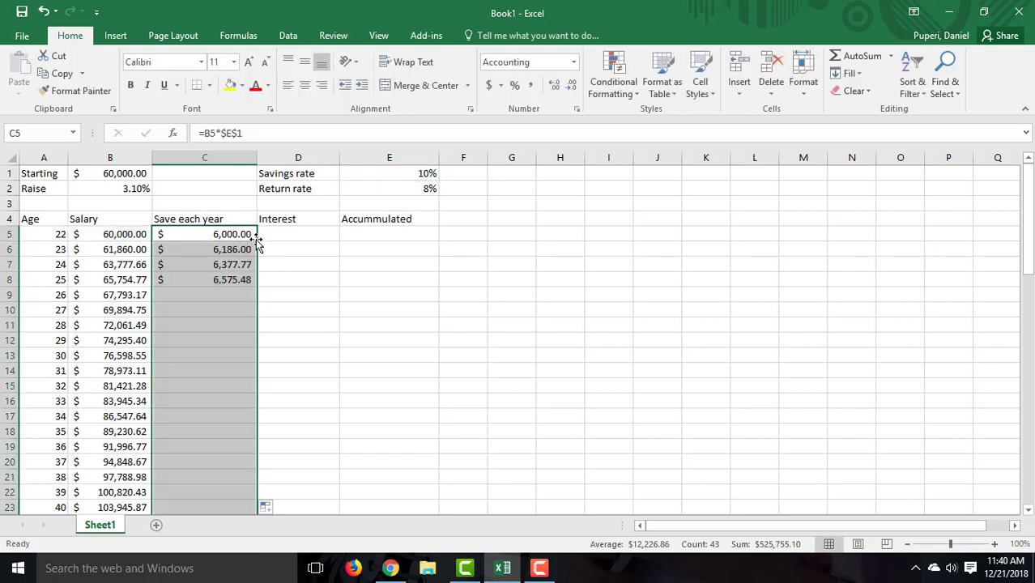
pyautogui.click(217, 268)
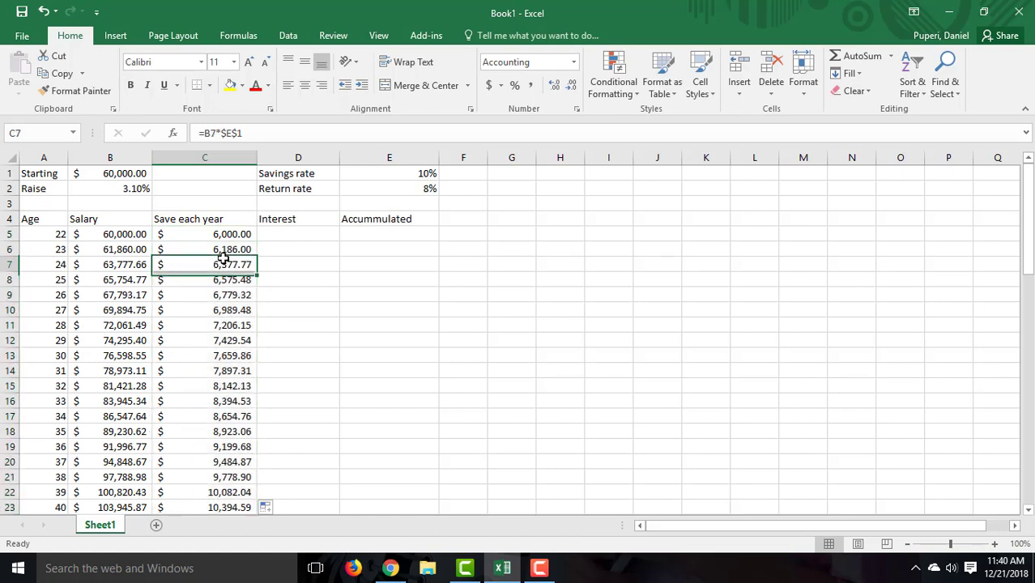
# Set the first year's interest in D5 to =0.
pyautogui.click(293, 248)
pyautogui.click(297, 233)
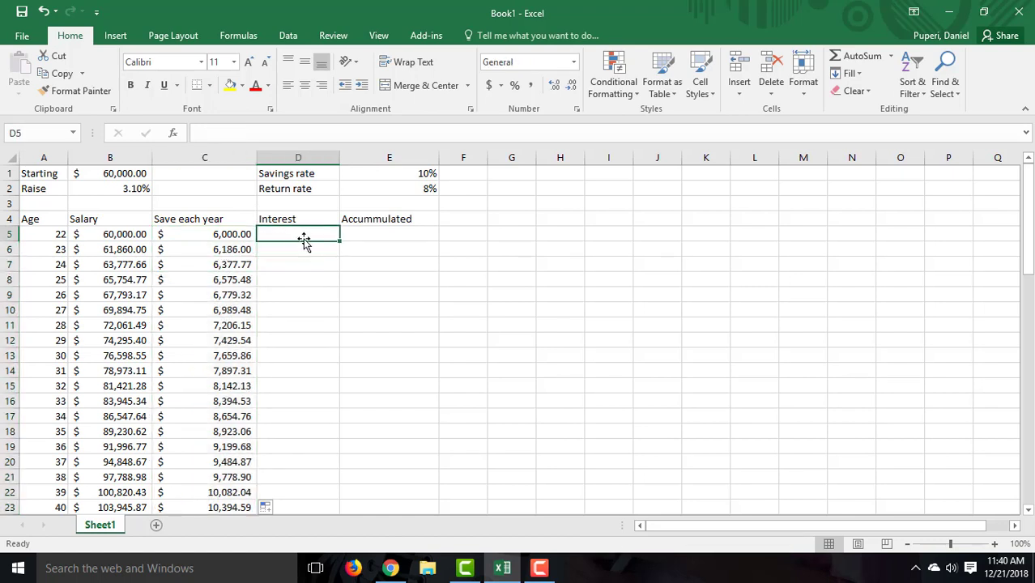
pyautogui.write('=0')
pyautogui.press('Return')
pyautogui.press('Up')
# Calculate the first year's accumulated total in E5 as =C5+D5.
pyautogui.press('Right')
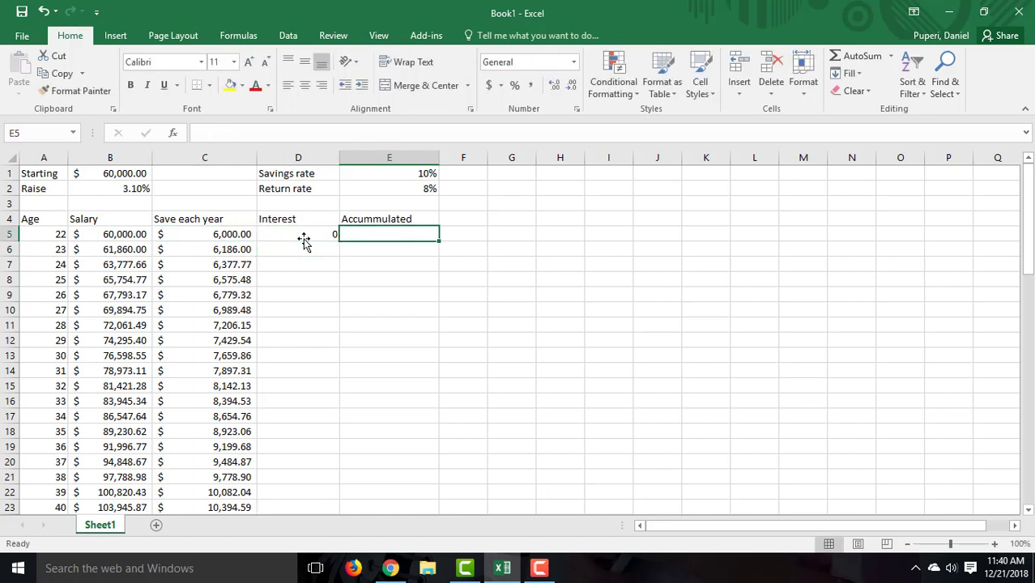
pyautogui.write('=')
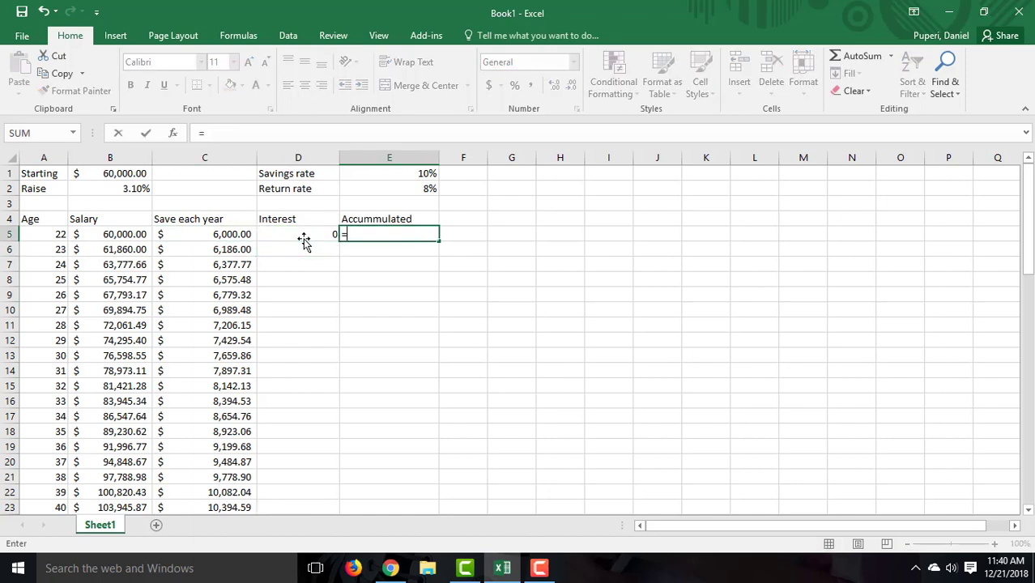
pyautogui.click(243, 233)
pyautogui.write('+')
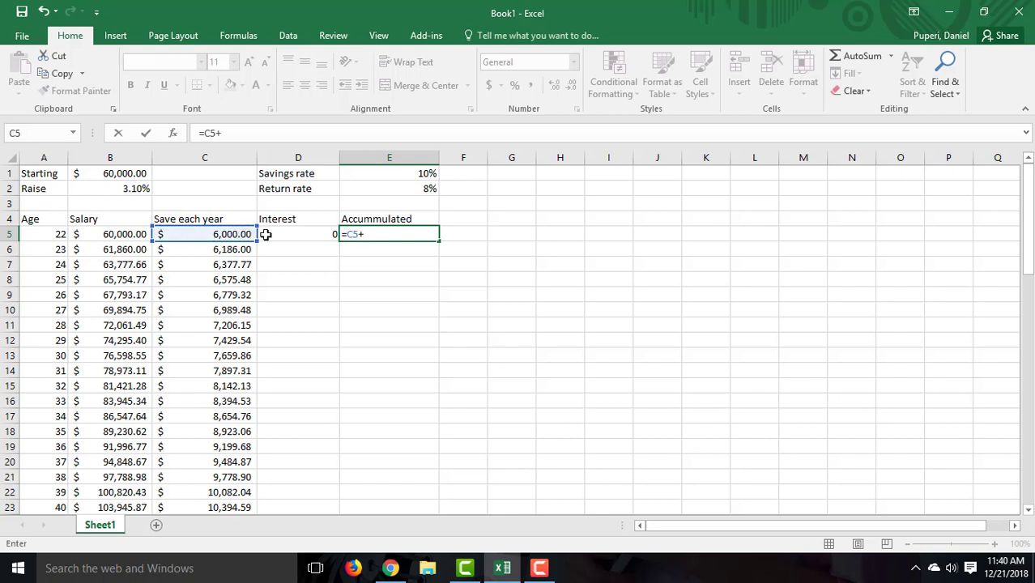
pyautogui.click(271, 235)
pyautogui.press('Return')
pyautogui.press('Up')
# Apply the dollar Accounting number format to the first year's interest in D5.
pyautogui.click(296, 235)
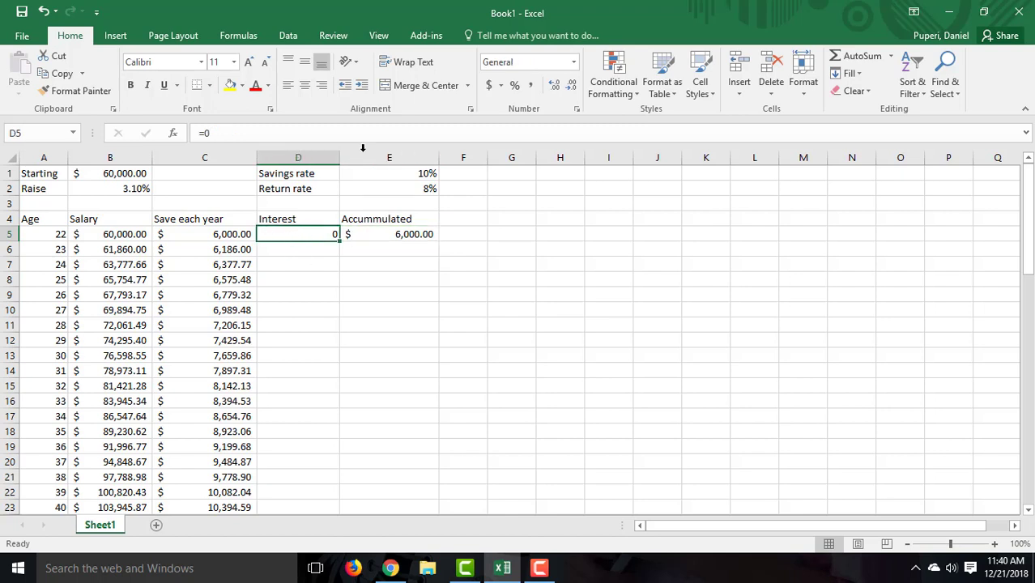
pyautogui.click(492, 87)
pyautogui.click(483, 265)
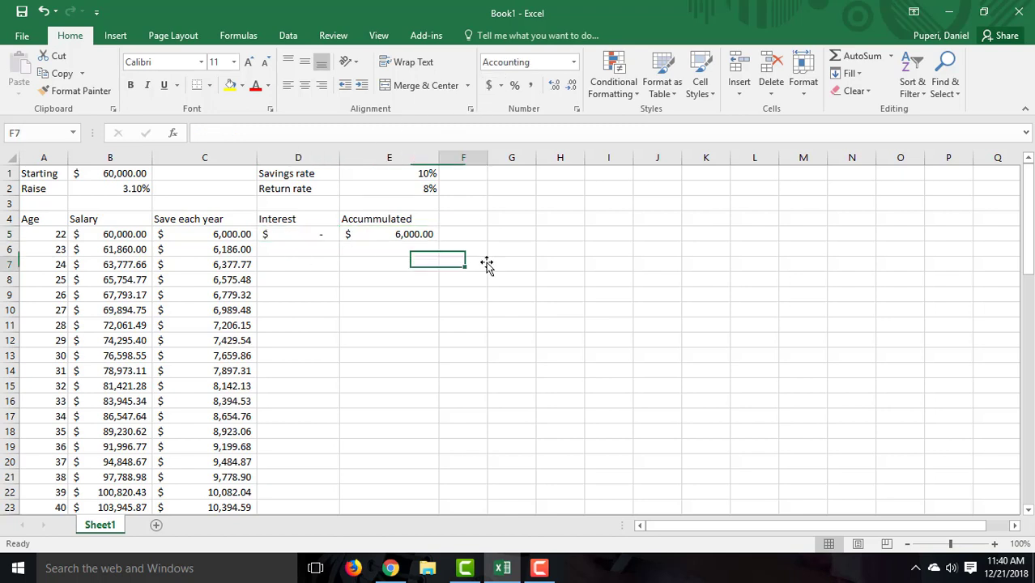
# Examine the first-year accumulated total in E5 and the second-year savings and interest cells C6 and D6.
pyautogui.click(405, 234)
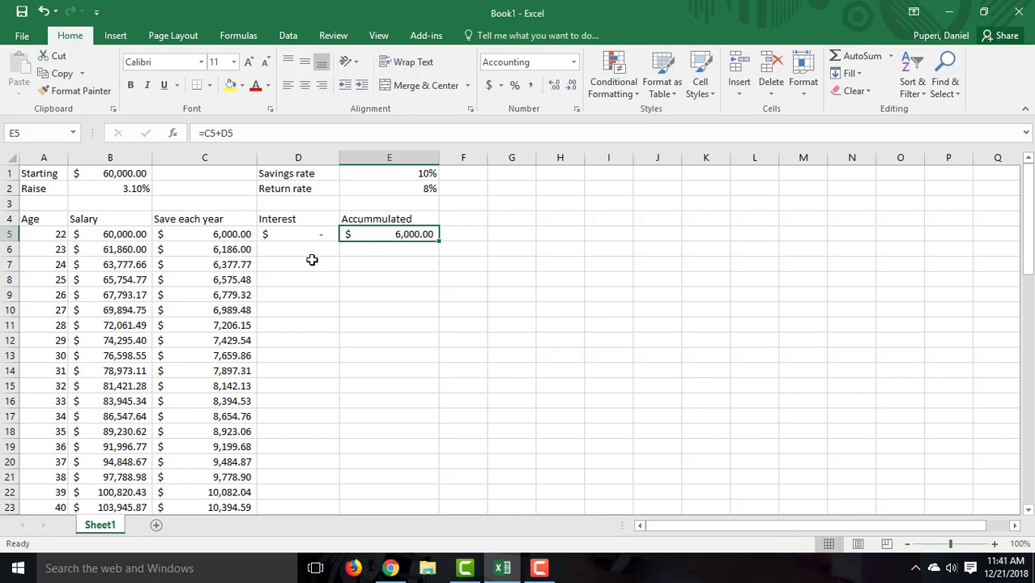
pyautogui.click(232, 250)
pyautogui.click(275, 247)
pyautogui.click(219, 250)
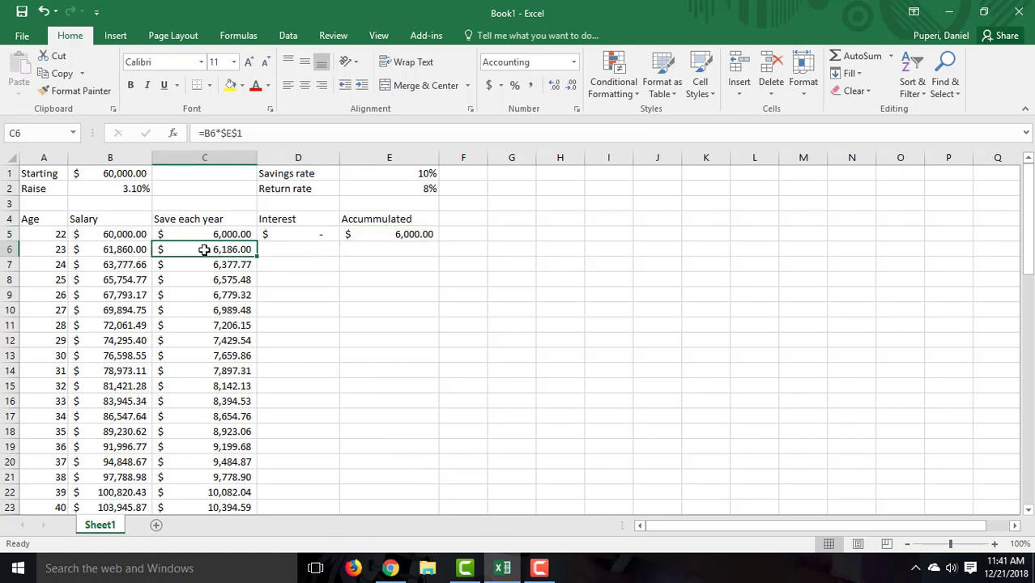
pyautogui.click(283, 249)
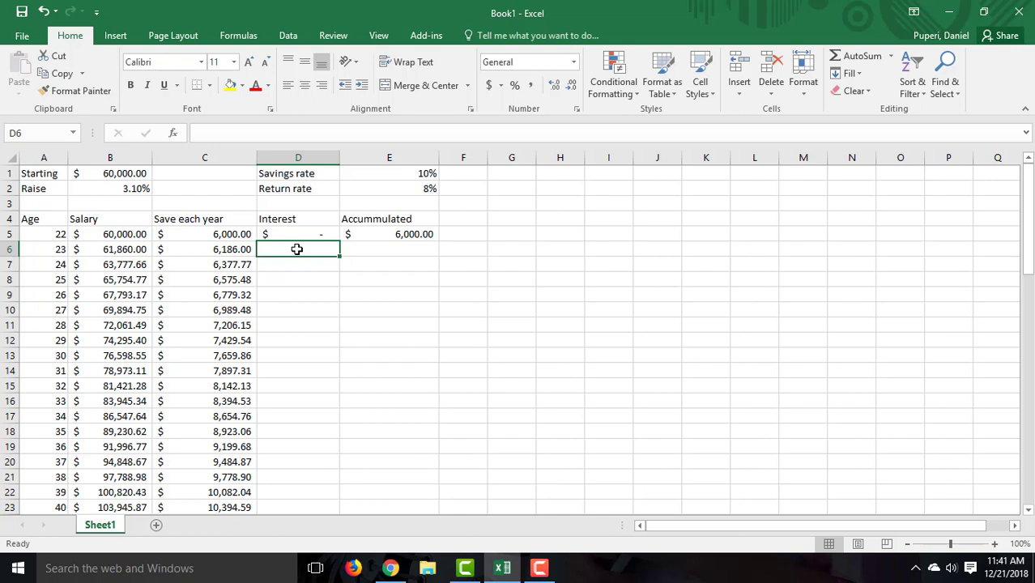
pyautogui.click(395, 234)
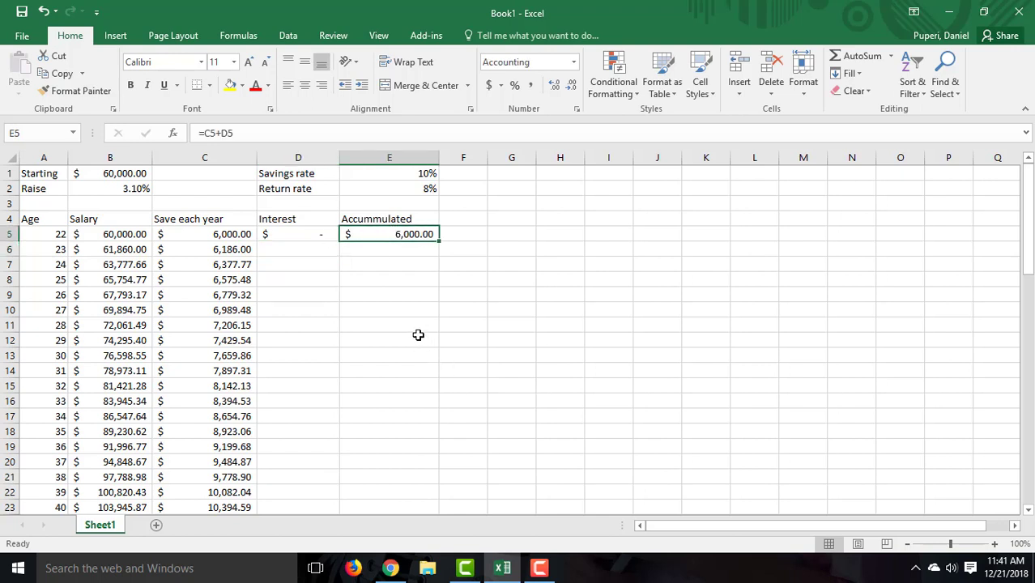
pyautogui.click(303, 247)
pyautogui.click(366, 234)
# Calculate the second year's interest in D6 as =E5*$E$2, with an absolute reference to the return rate.
pyautogui.click(302, 254)
pyautogui.write('=')
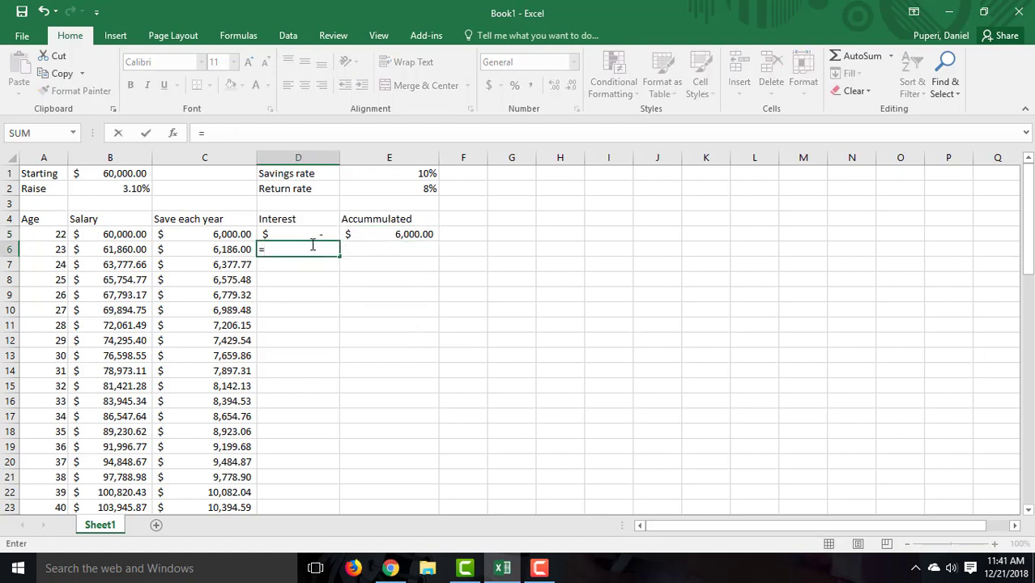
pyautogui.click(379, 233)
pyautogui.write('*')
pyautogui.click(400, 191)
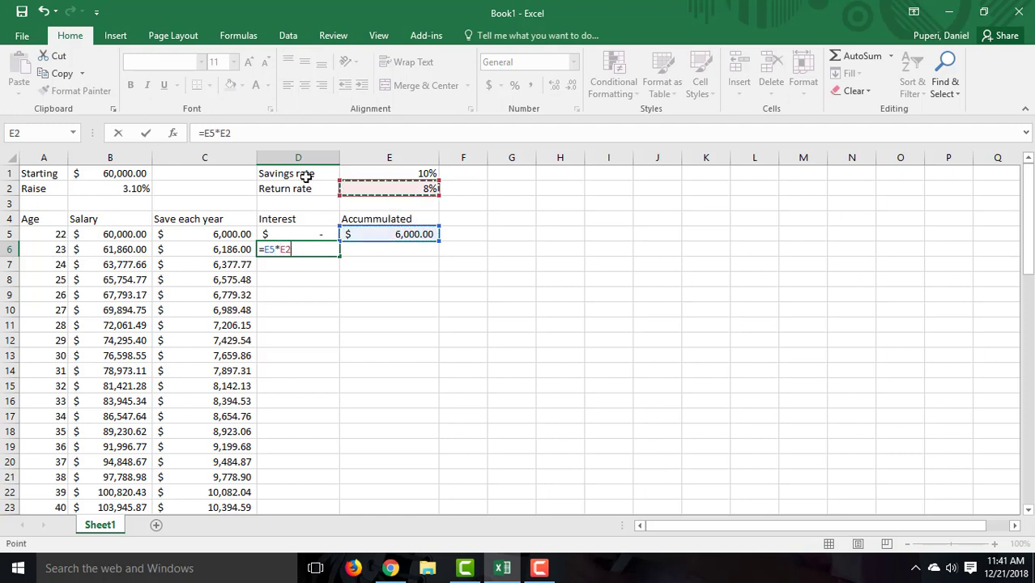
pyautogui.click(221, 133)
pyautogui.press('F4')
pyautogui.press('Return')
pyautogui.press('Up')
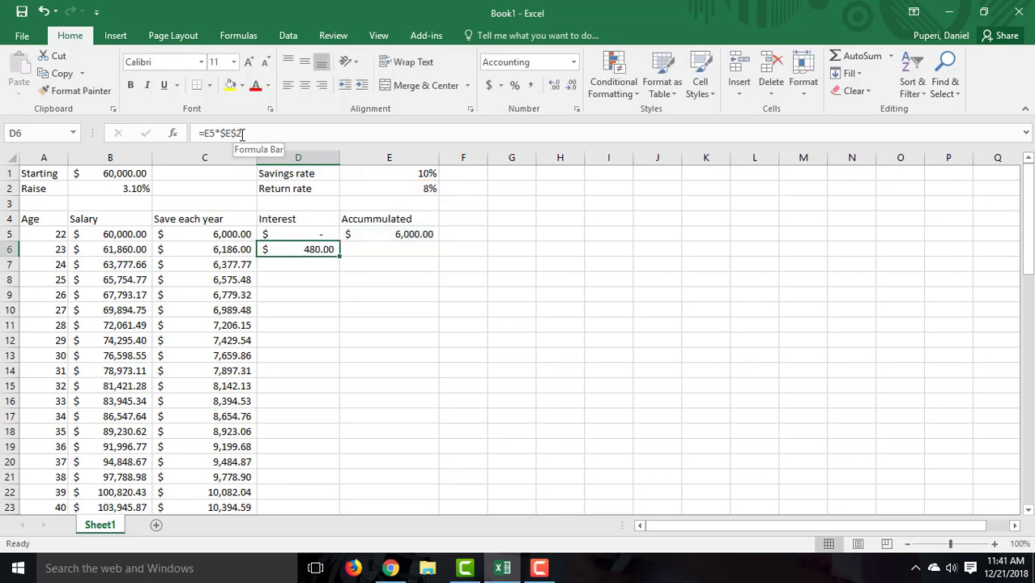
# Calculate the second year's accumulated total in E6 as =E5+C6+D6.
pyautogui.click(373, 250)
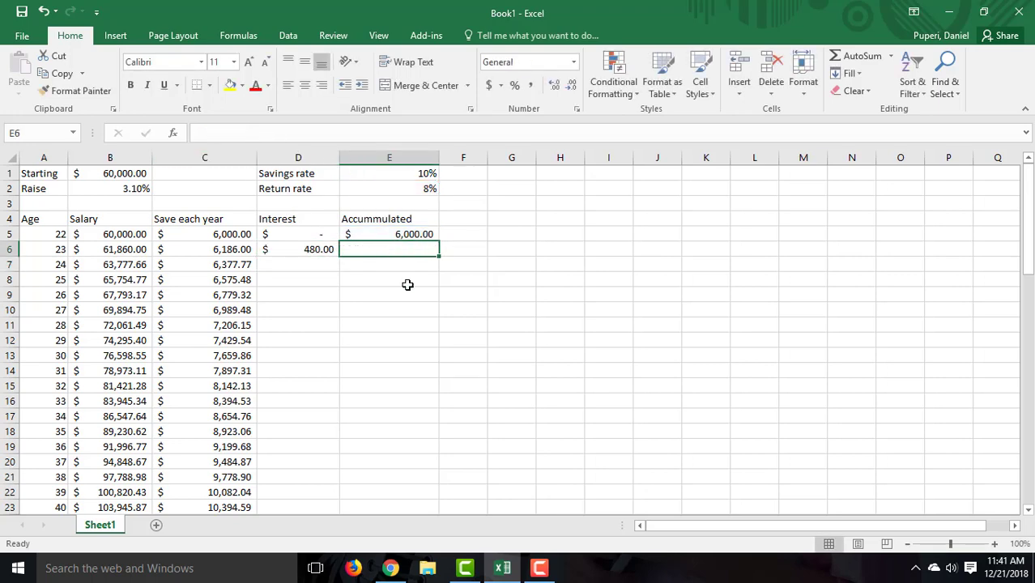
pyautogui.write('=')
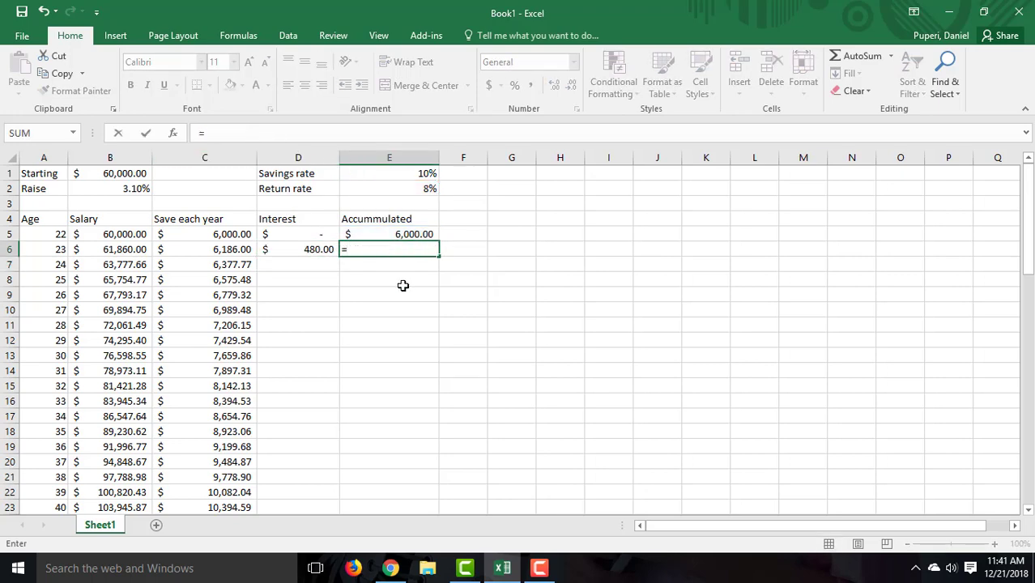
pyautogui.click(412, 232)
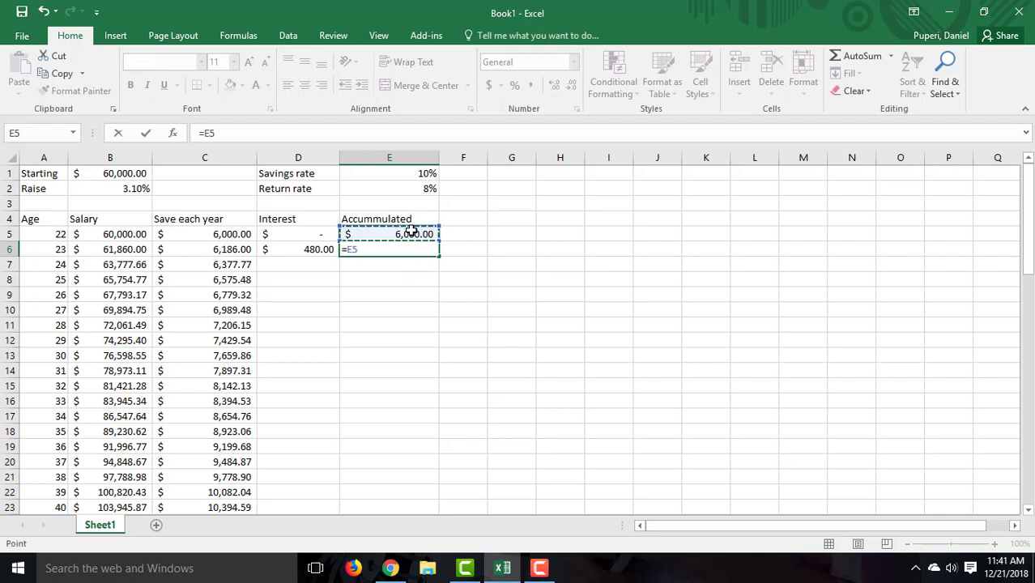
pyautogui.write('+')
pyautogui.click(236, 250)
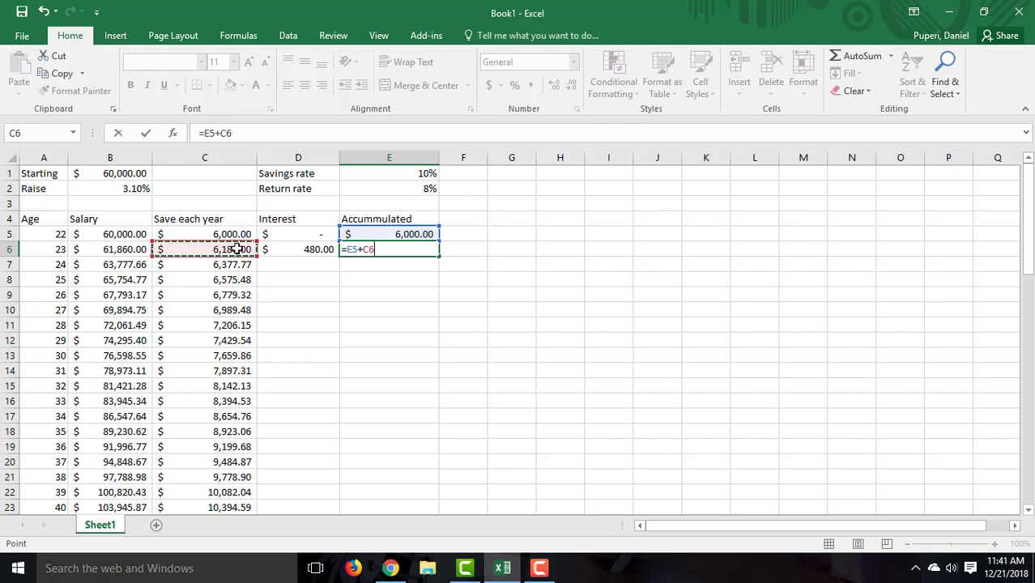
pyautogui.write('+')
pyautogui.click(302, 249)
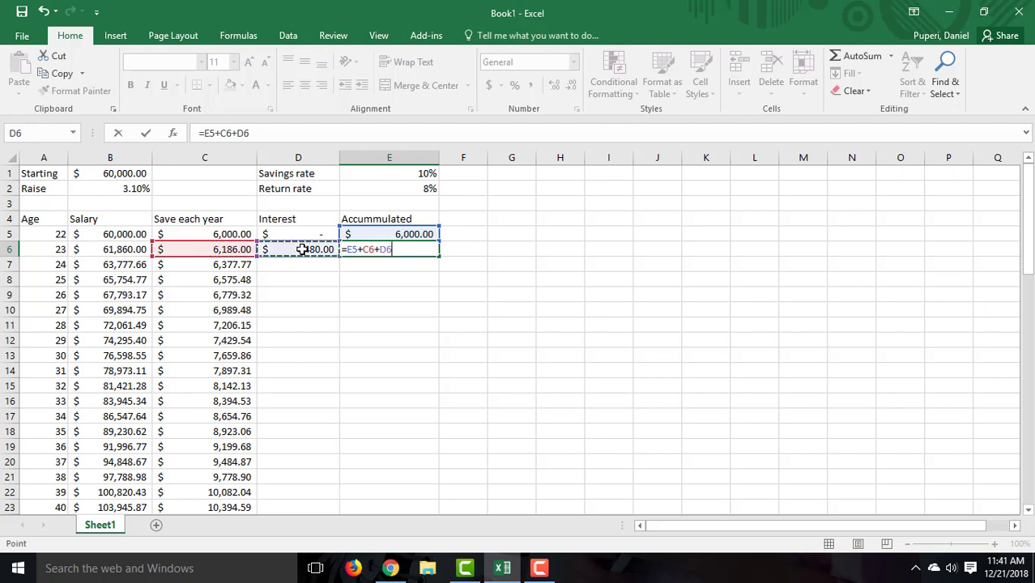
pyautogui.press('Return')
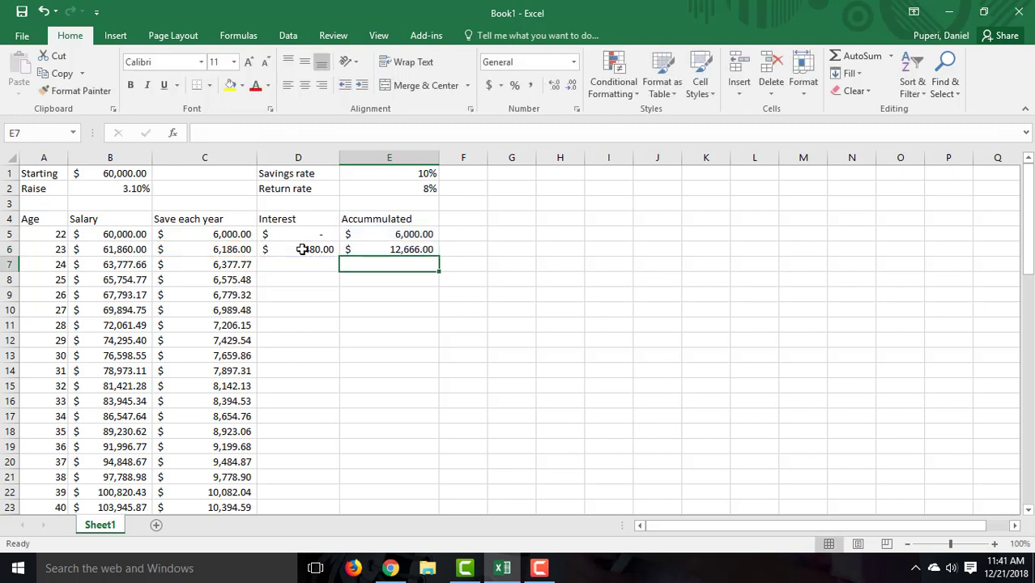
# Fill the interest and accumulated formulas from D6:E6 down to the last age in row 47 and check the final total.
pyautogui.click(405, 248)
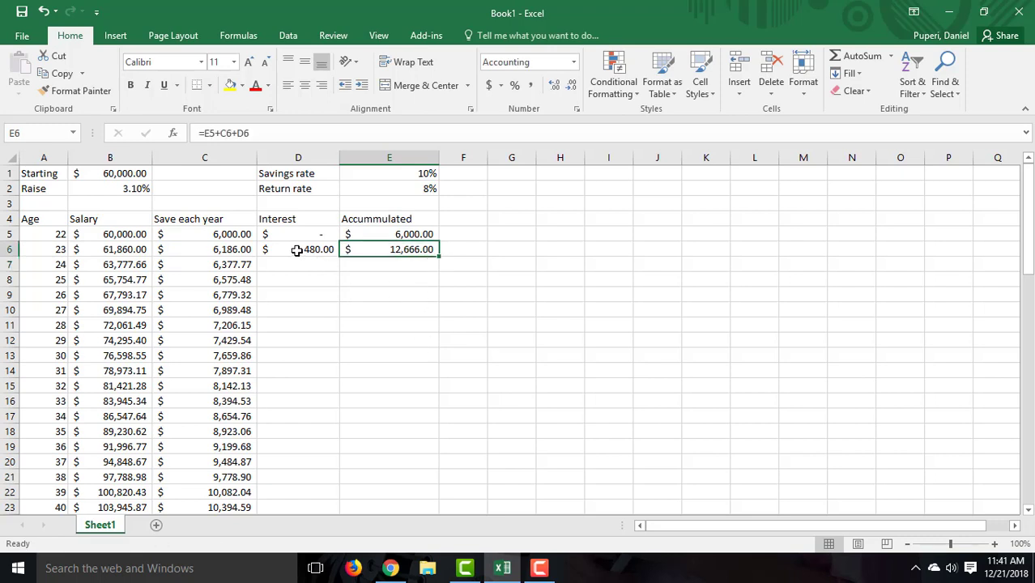
pyautogui.moveTo(298, 249); pyautogui.dragTo(390, 256)
pyautogui.click(389, 255)
pyautogui.moveTo(319, 245); pyautogui.dragTo(421, 260)
pyautogui.doubleClick(440, 256)
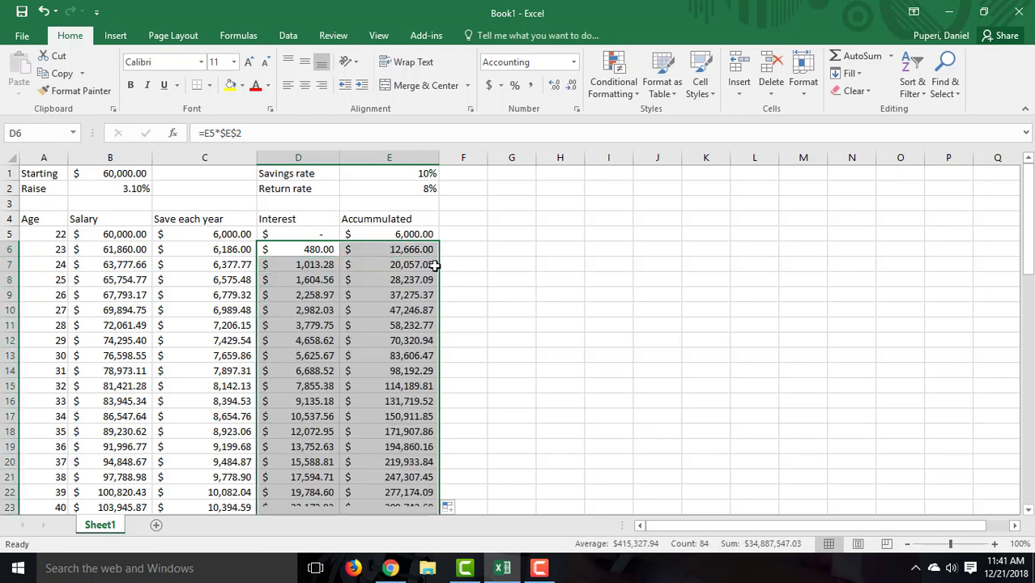
pyautogui.scroll(-9, 428, 275)
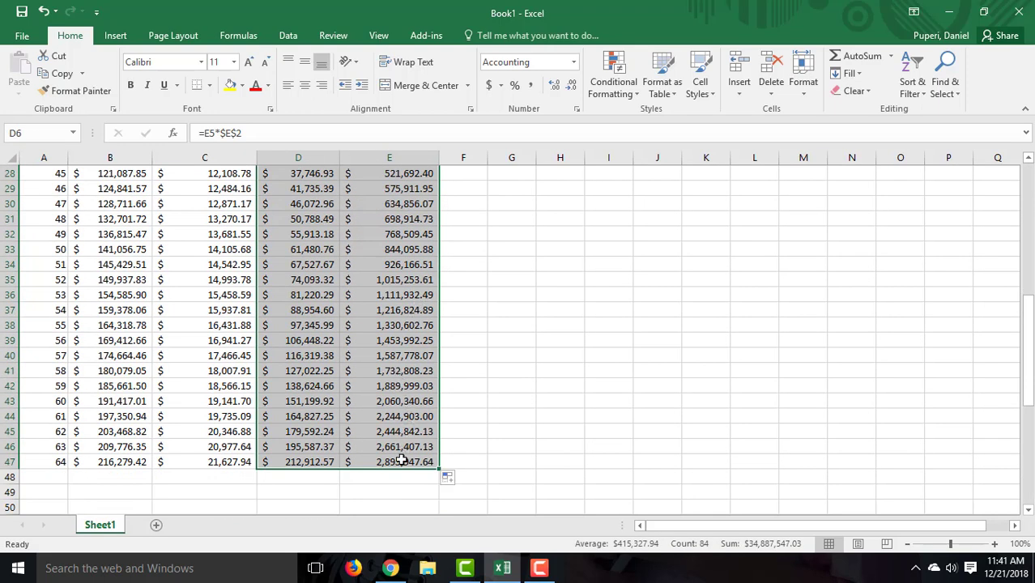
pyautogui.click(398, 460)
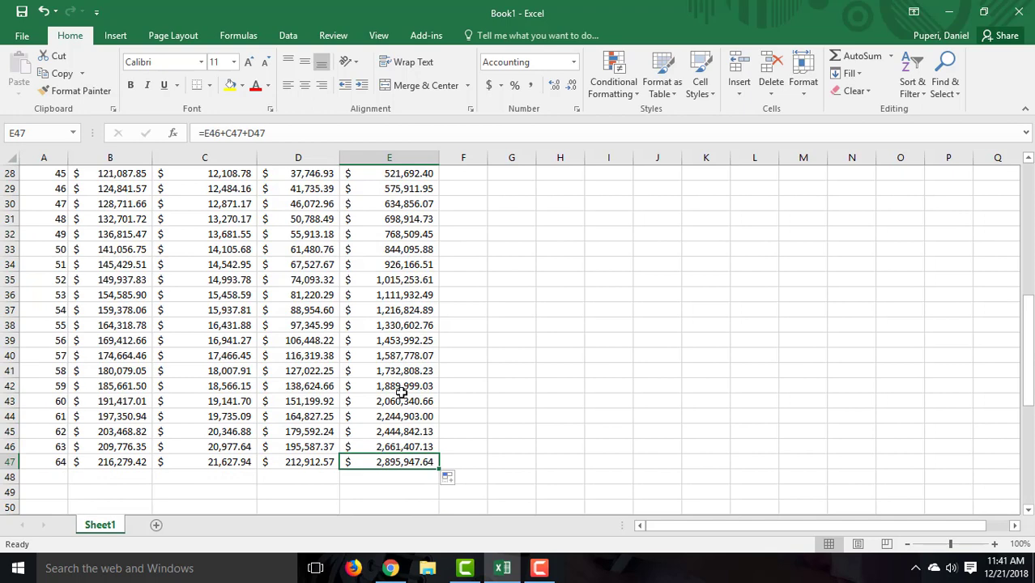
pyautogui.scroll(9, 401, 391)
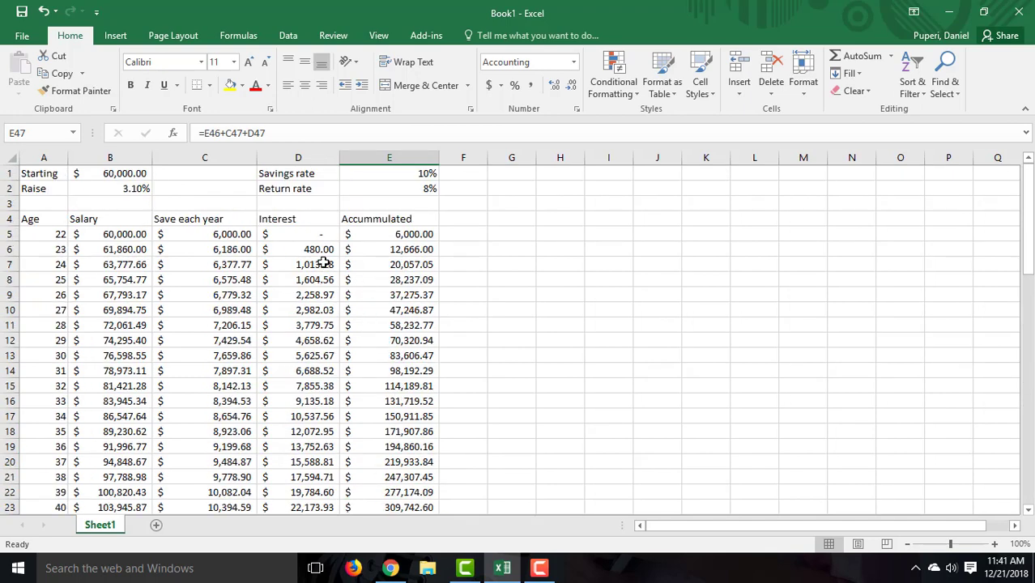
# Switch to the quiz in Chrome and review the constant-salary example in Question 2.
pyautogui.click(391, 567)
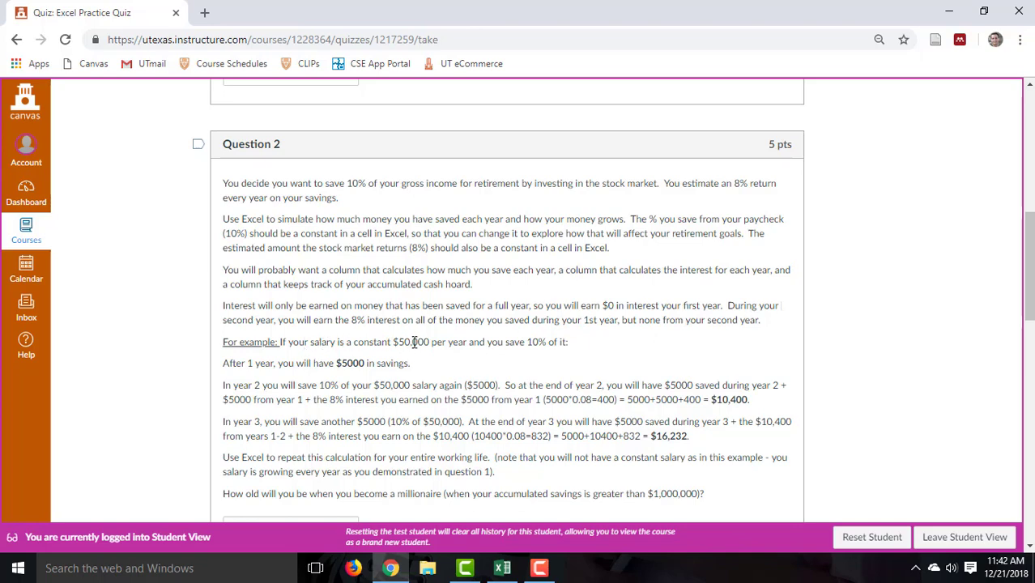
pyautogui.tripleClick(414, 342)
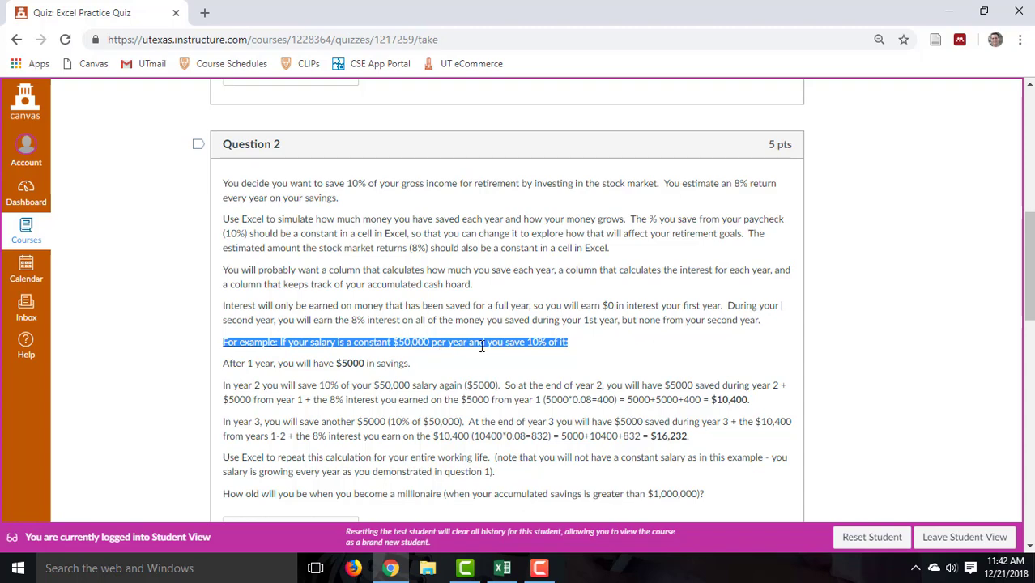
pyautogui.click(485, 346)
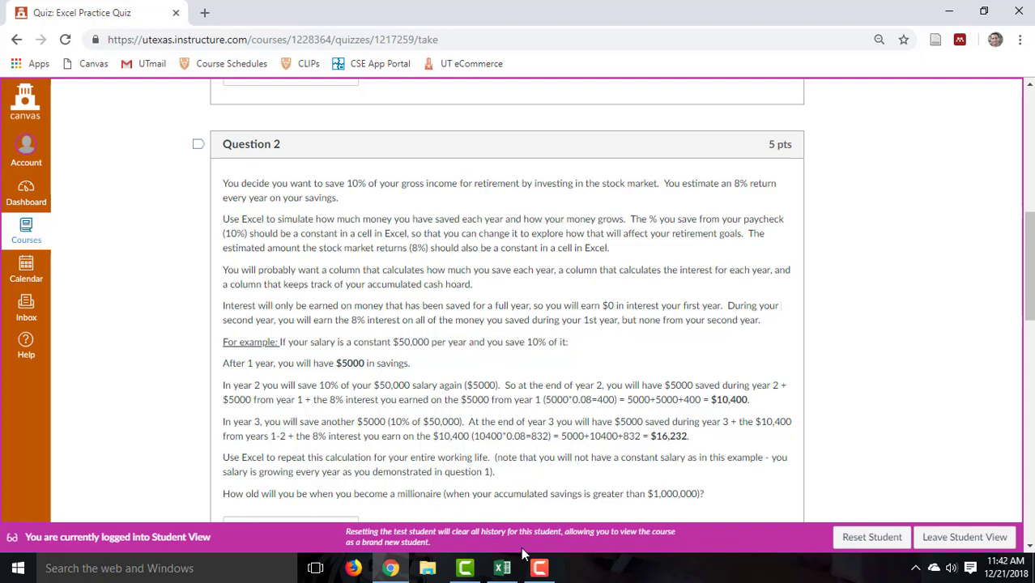
# Switch back to Excel and set the starting salary in B1 to 50000 and the raise in B2 to 0%.
pyautogui.click(502, 568)
pyautogui.click(140, 178)
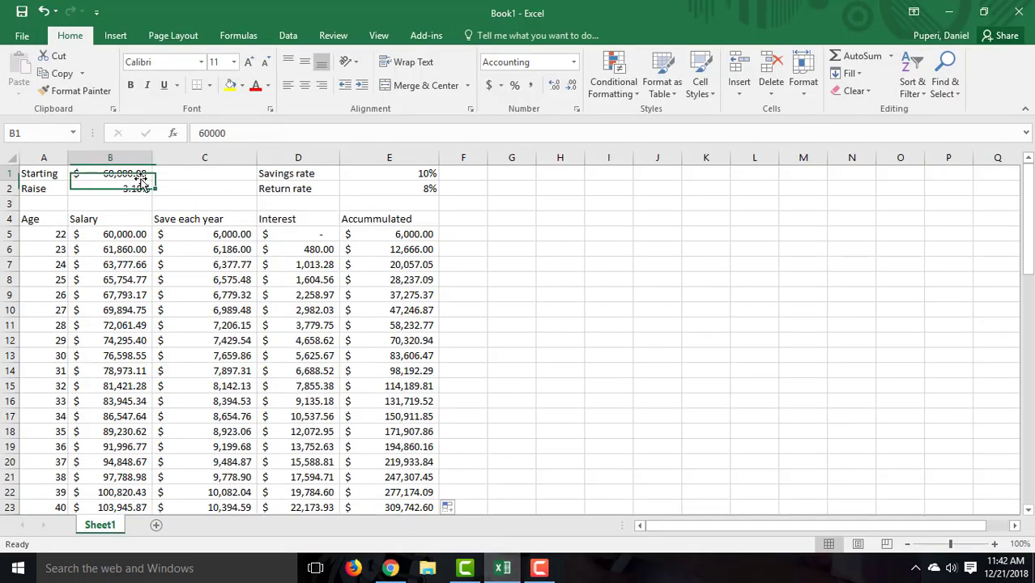
pyautogui.write('50000')
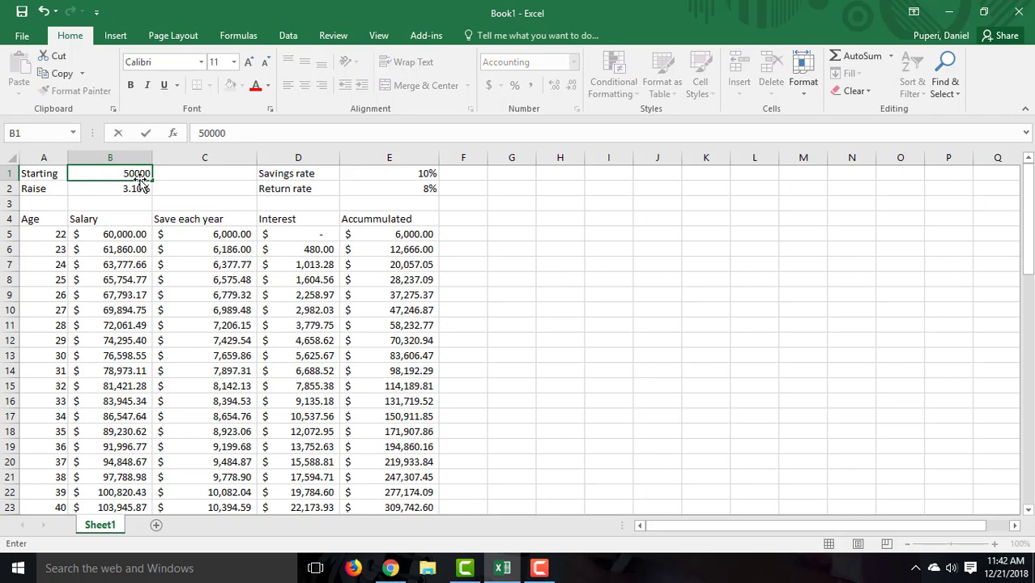
pyautogui.press('Return')
pyautogui.write('0')
pyautogui.hotkey('ctrl', 'Return')
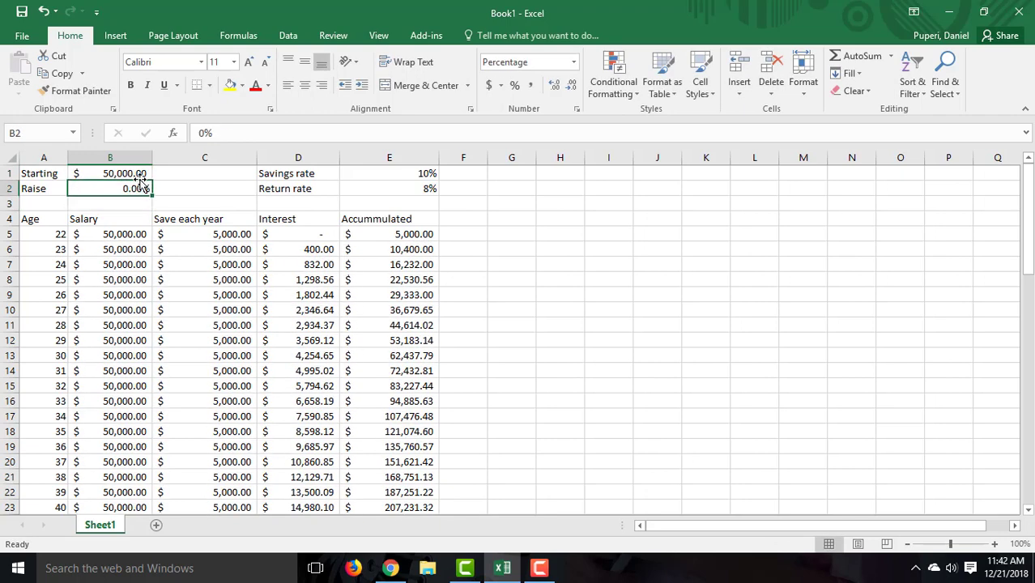
pyautogui.press('Right')
pyautogui.press('Right')
pyautogui.press('Down')
pyautogui.press('Down')
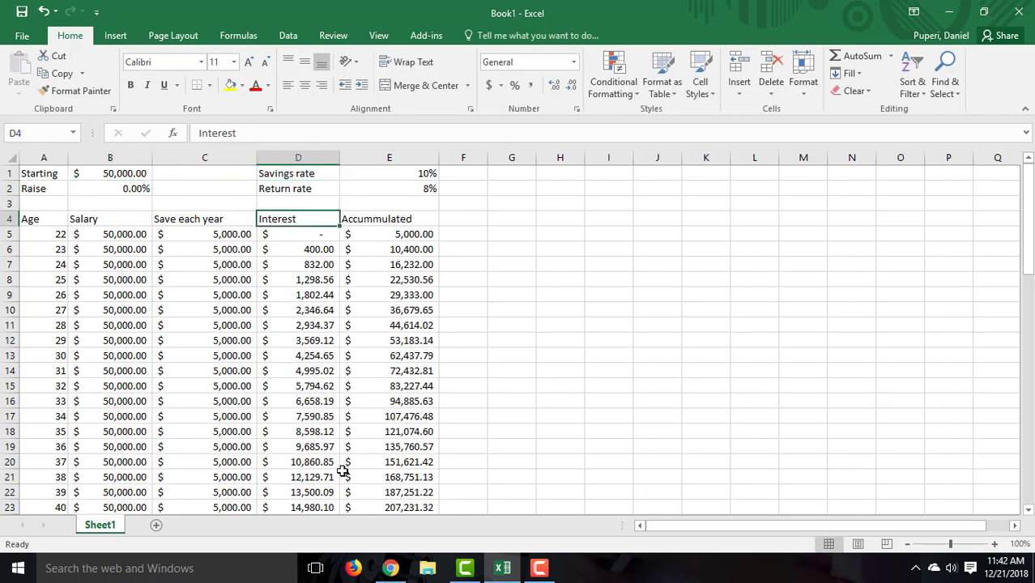
# Compare the year 1 savings in the Chrome quiz example with the first-year accumulated total in Excel.
pyautogui.click(390, 568)
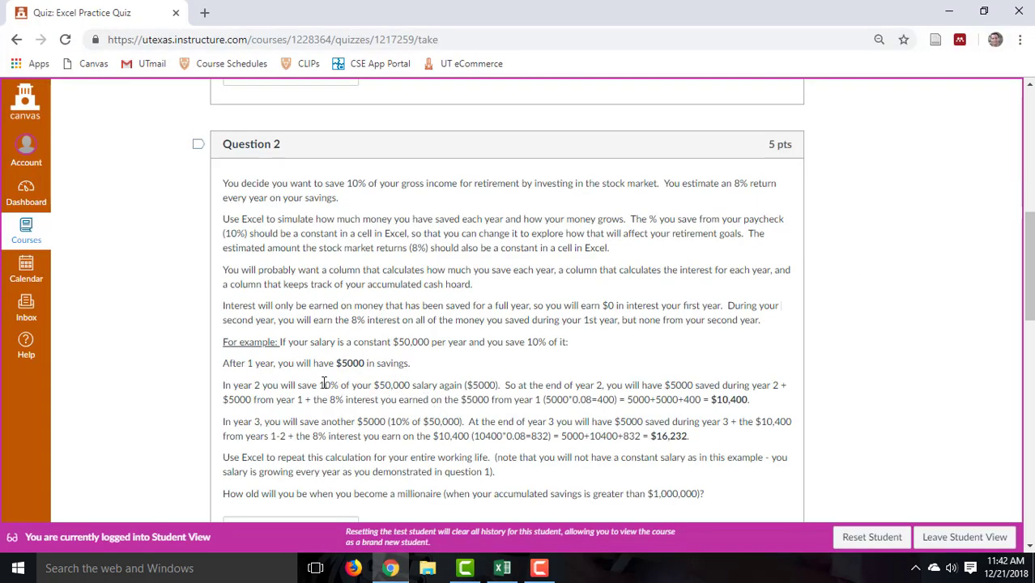
pyautogui.moveTo(324, 384); pyautogui.dragTo(547, 386)
pyautogui.click(502, 385)
pyautogui.doubleClick(355, 363)
pyautogui.click(502, 568)
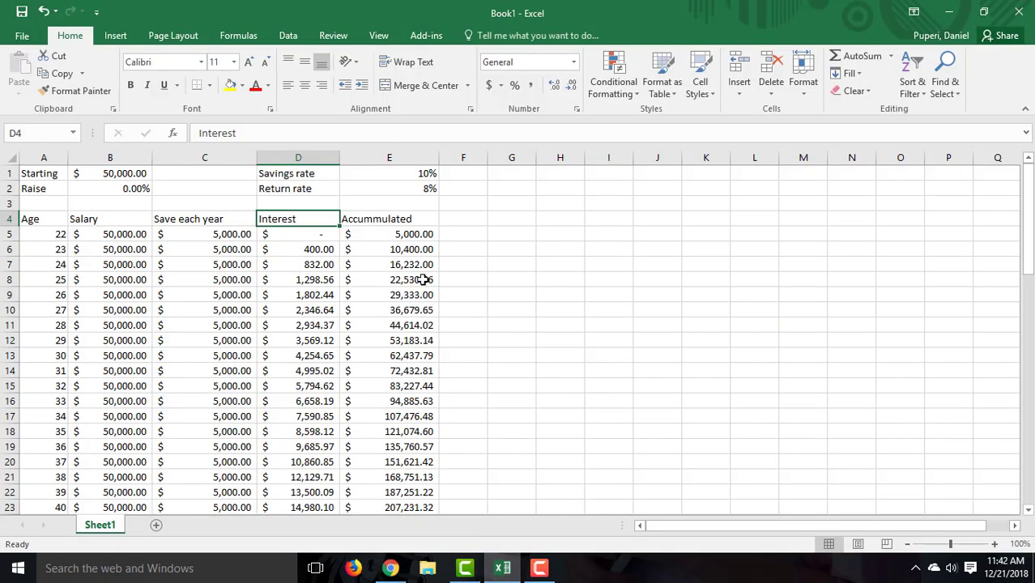
# Compare the year 2 calculation in the Chrome quiz example with the second-year savings, interest and accumulated cells in Excel.
pyautogui.click(390, 567)
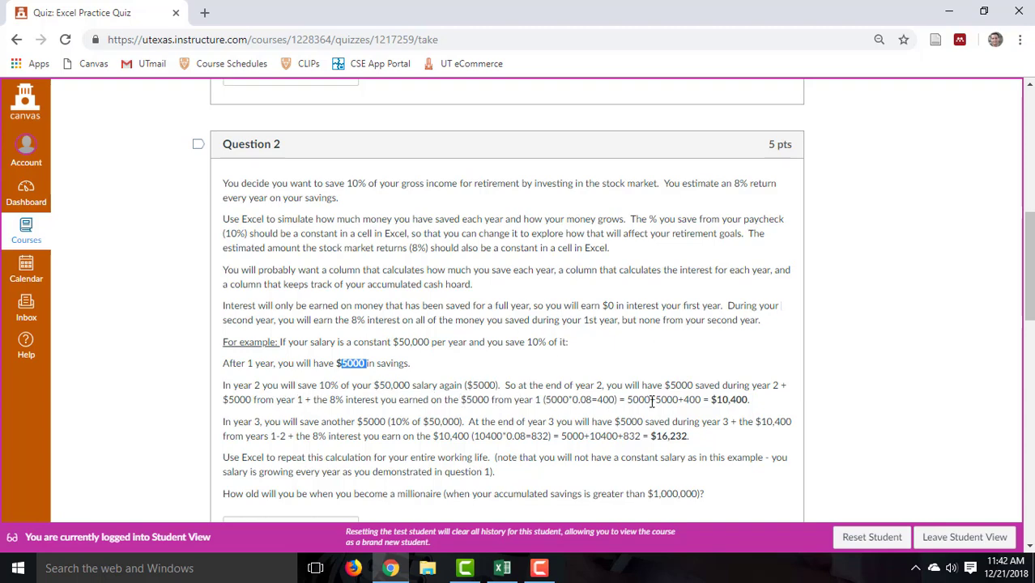
pyautogui.tripleClick(742, 397)
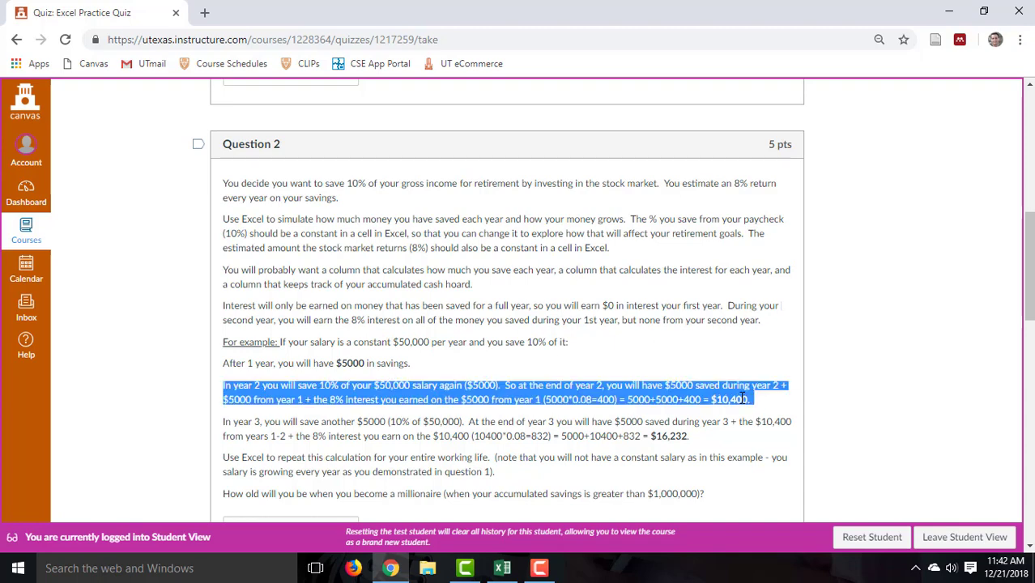
pyautogui.click(504, 568)
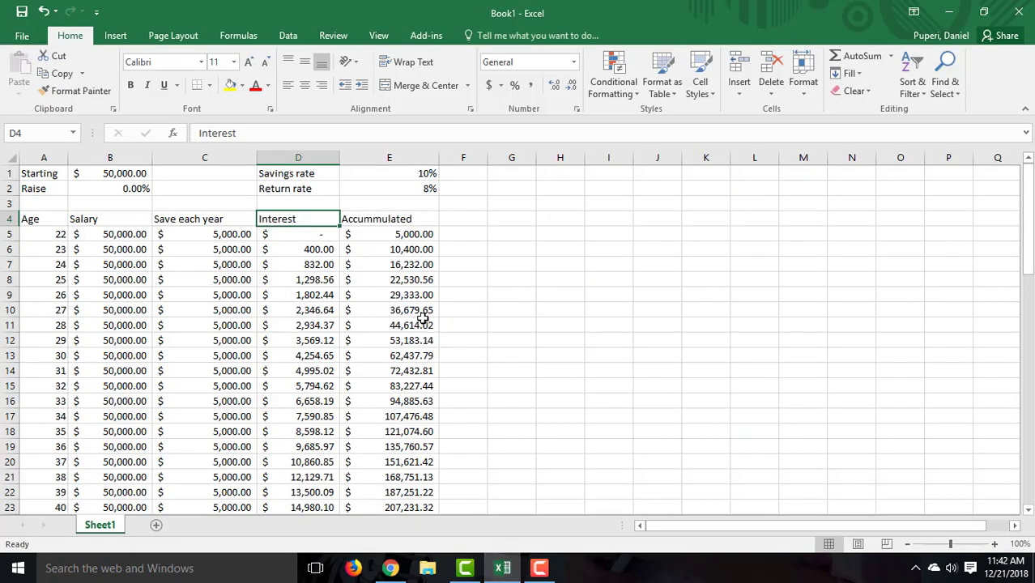
pyautogui.click(405, 249)
pyautogui.click(397, 234)
pyautogui.click(224, 254)
pyautogui.click(321, 248)
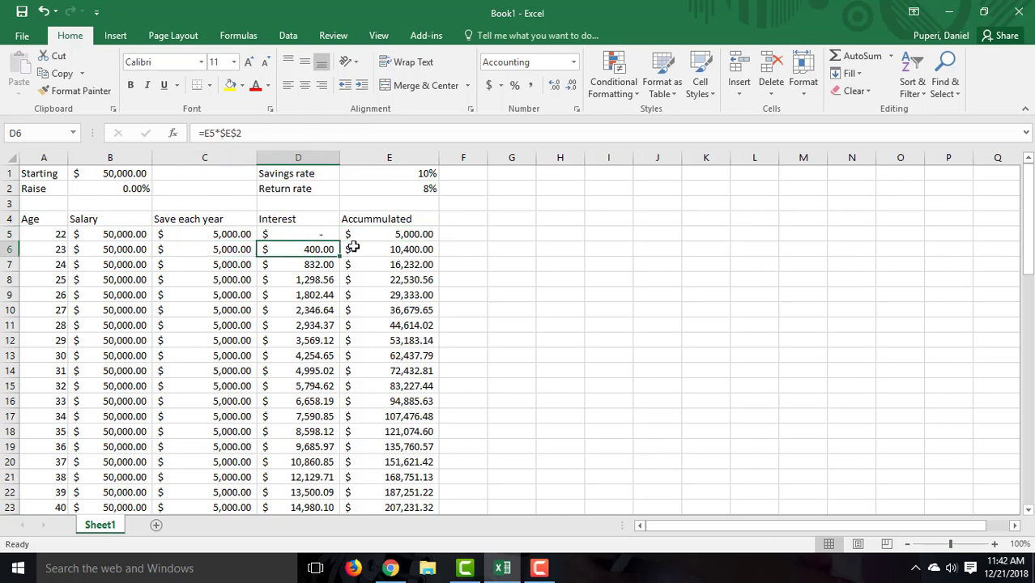
pyautogui.click(392, 246)
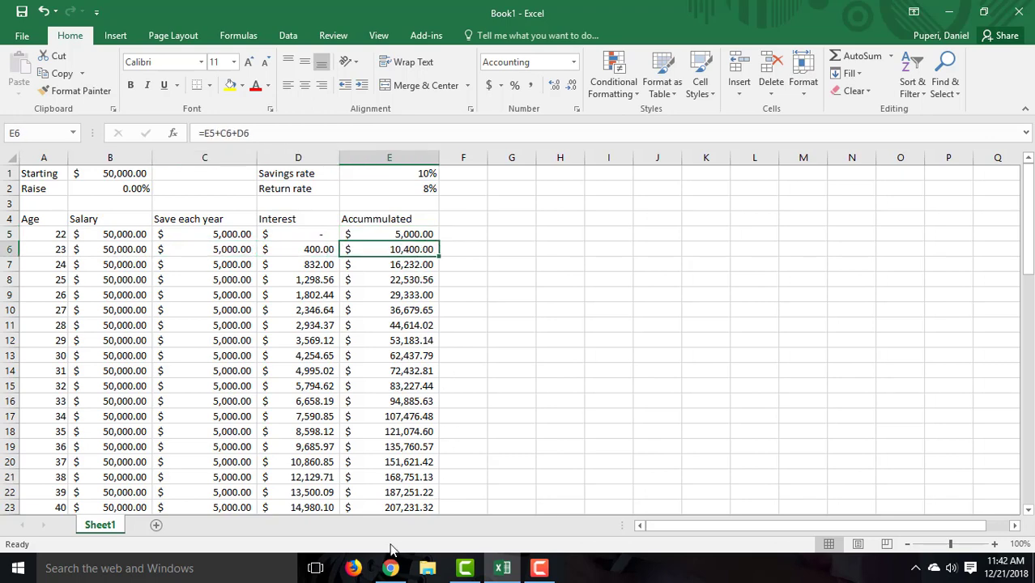
# Compare the year 3 result in the Chrome quiz example with the third-year accumulated total in E7 in Excel.
pyautogui.click(388, 569)
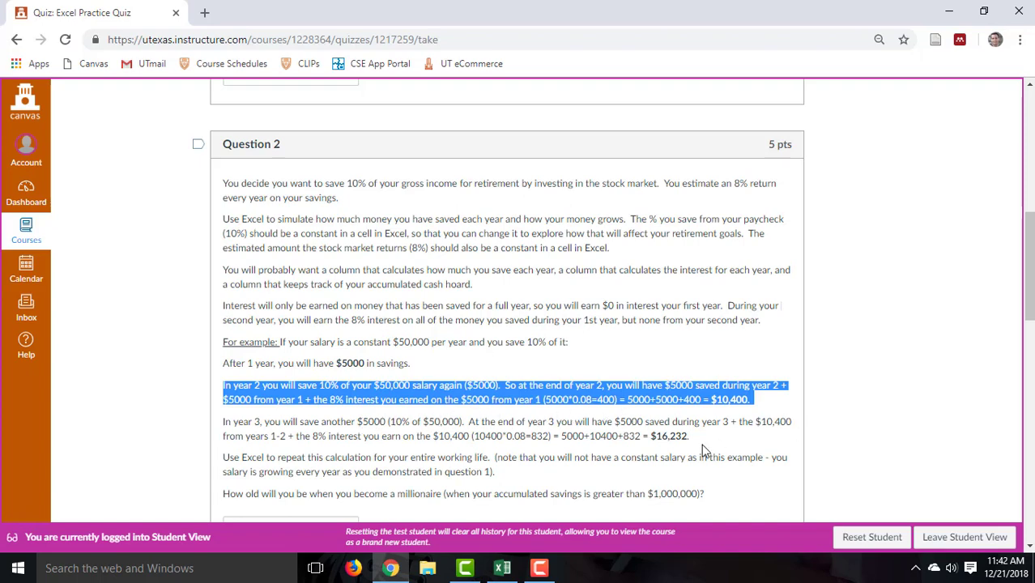
pyautogui.click(666, 436)
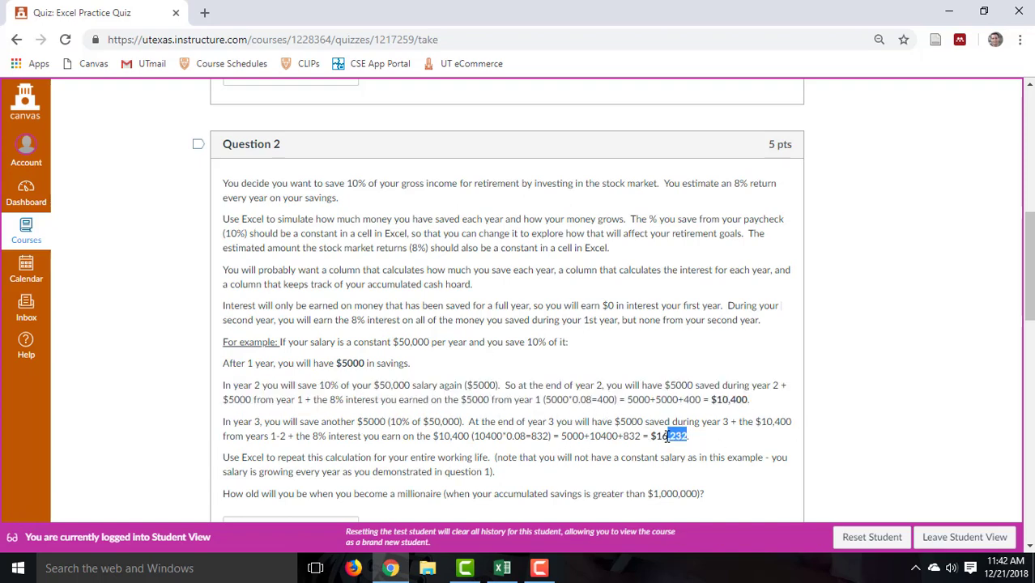
pyautogui.tripleClick(666, 436)
pyautogui.click(680, 438)
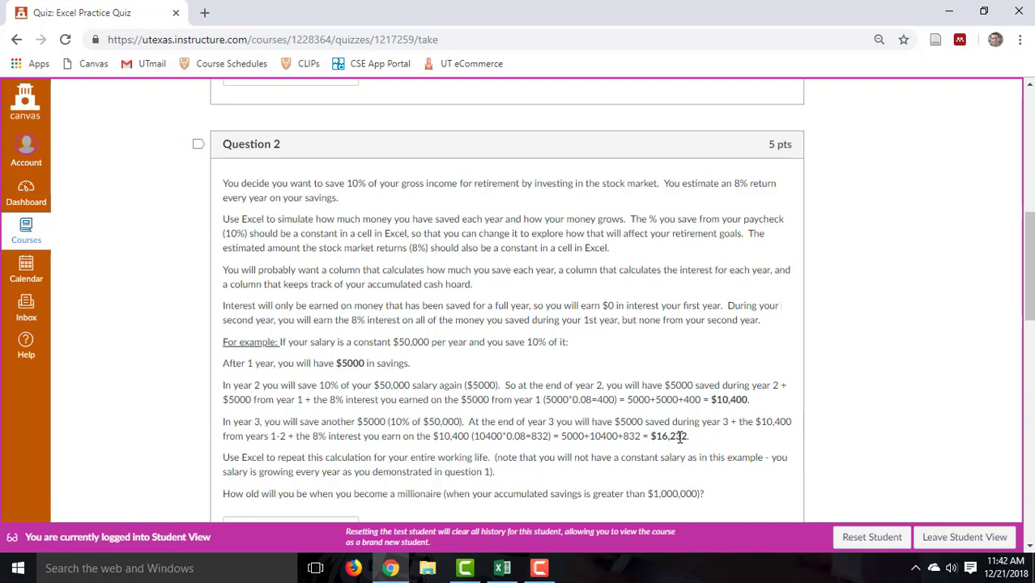
pyautogui.click(502, 568)
pyautogui.click(409, 266)
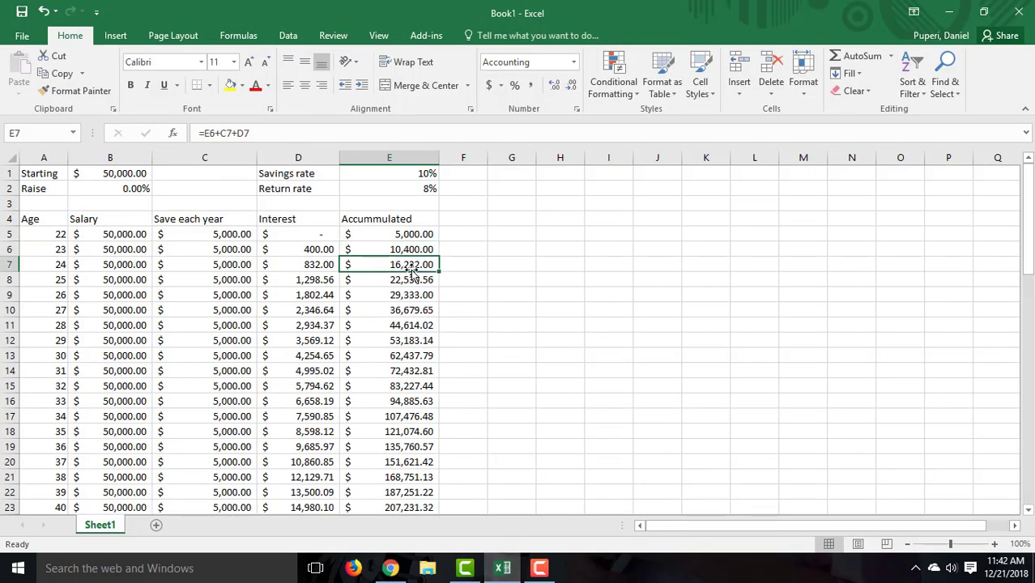
# Switch to Chrome and read what Question 2 asks about becoming a millionaire.
pyautogui.click(391, 568)
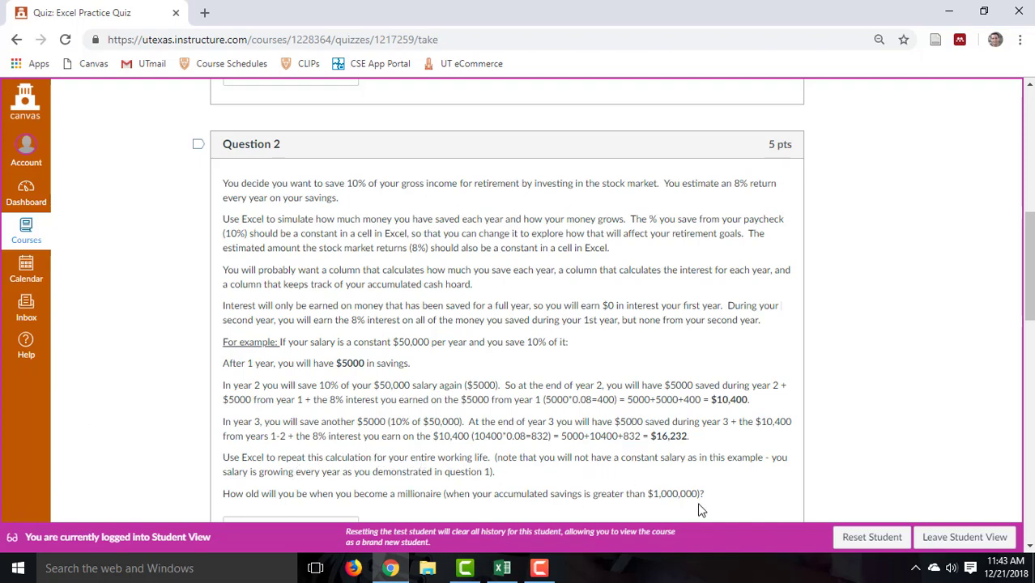
pyautogui.scroll(-1, 487, 451)
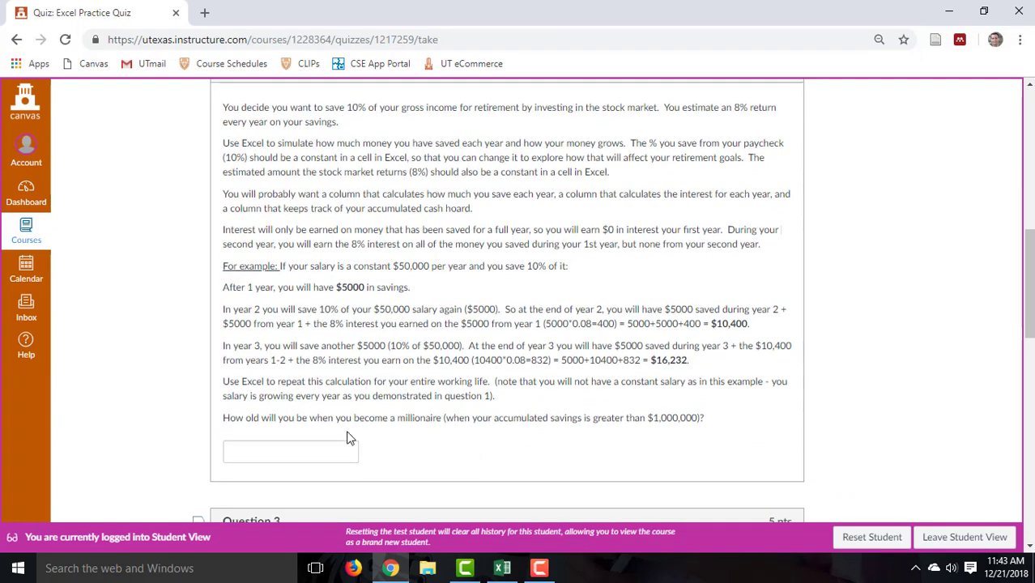
pyautogui.moveTo(378, 418); pyautogui.dragTo(724, 423)
# Switch back to Excel and set the starting salary in B1 to 60,000 and the raise in B2 to 3.1%.
pyautogui.click(502, 568)
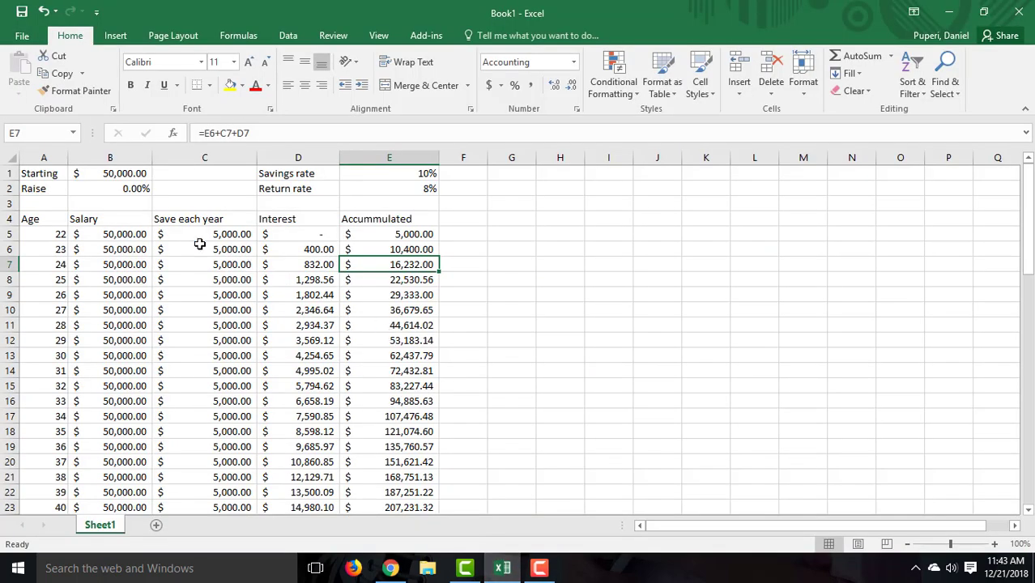
pyautogui.click(113, 173)
pyautogui.write('60')
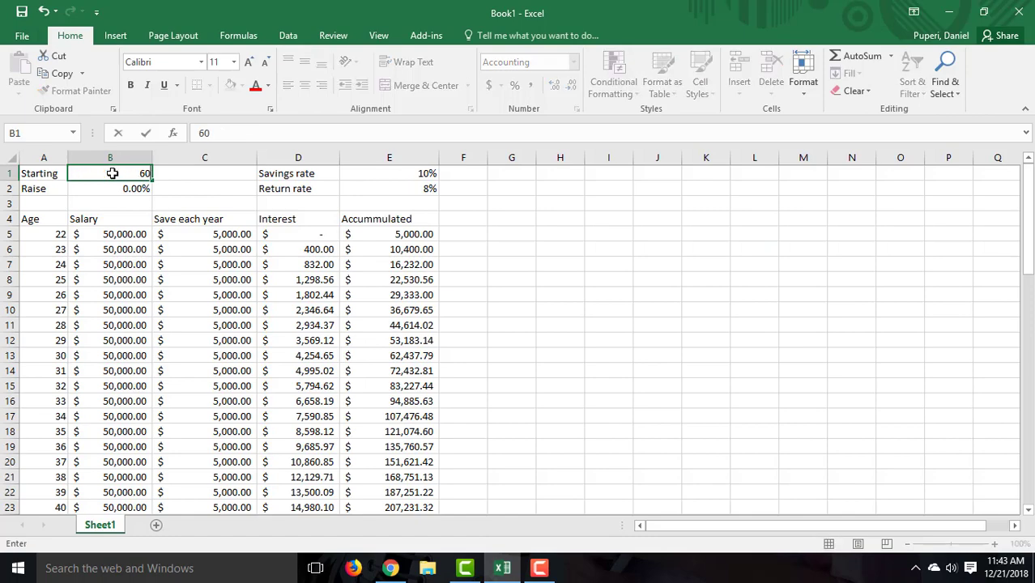
pyautogui.write(',000')
pyautogui.press('Return')
pyautogui.write('3.1')
pyautogui.press('Return')
# Find the first accumulated total above $1,000,000 in column E and select its row across to the age.
pyautogui.click(392, 310)
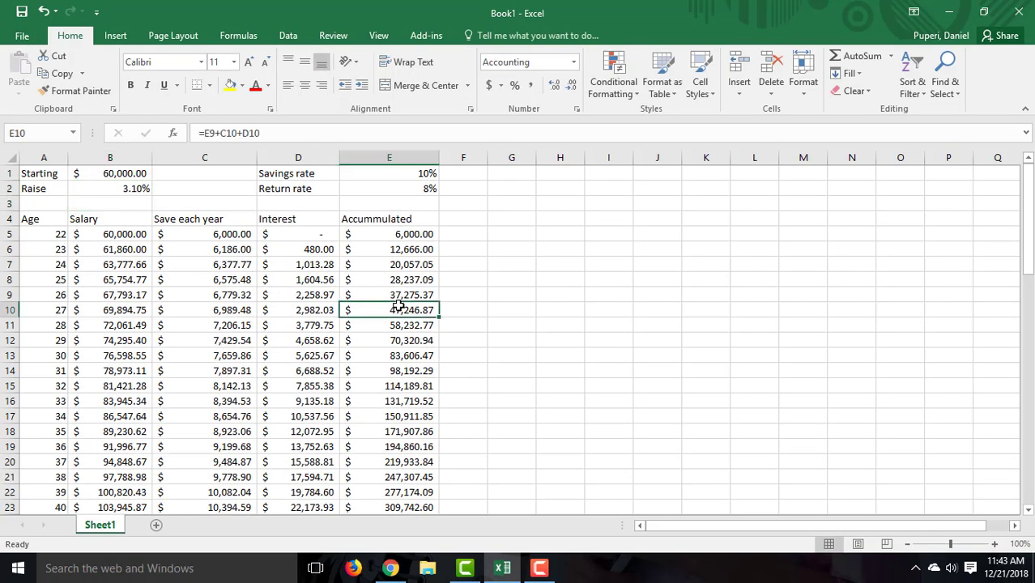
pyautogui.scroll(-3, 395, 317)
pyautogui.scroll(-3, 395, 317)
pyautogui.click(388, 355)
pyautogui.moveTo(389, 415); pyautogui.dragTo(33, 416)
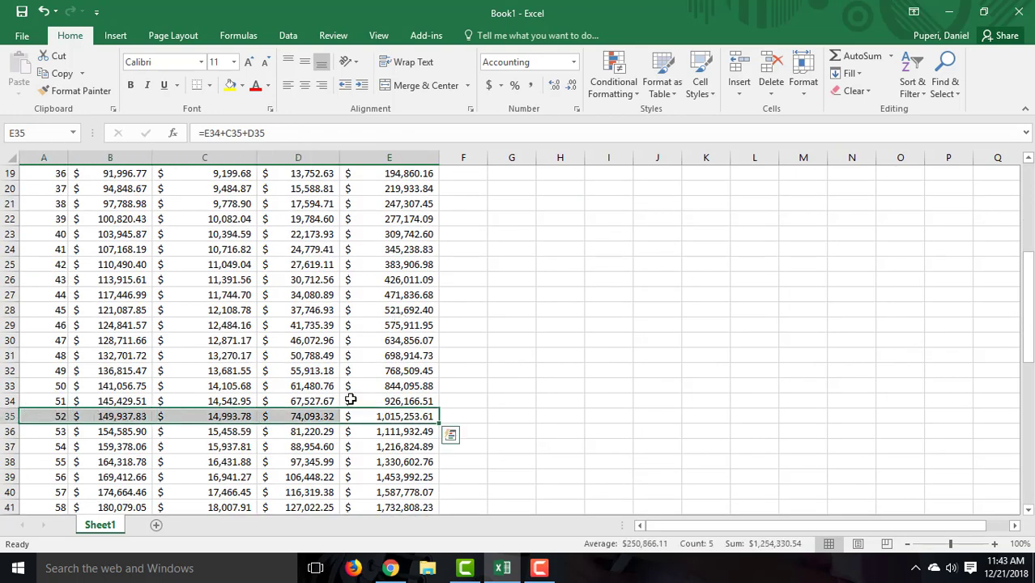
# Switch to Chrome and answer Question 2 with the age 52.
pyautogui.click(408, 577)
pyautogui.click(269, 451)
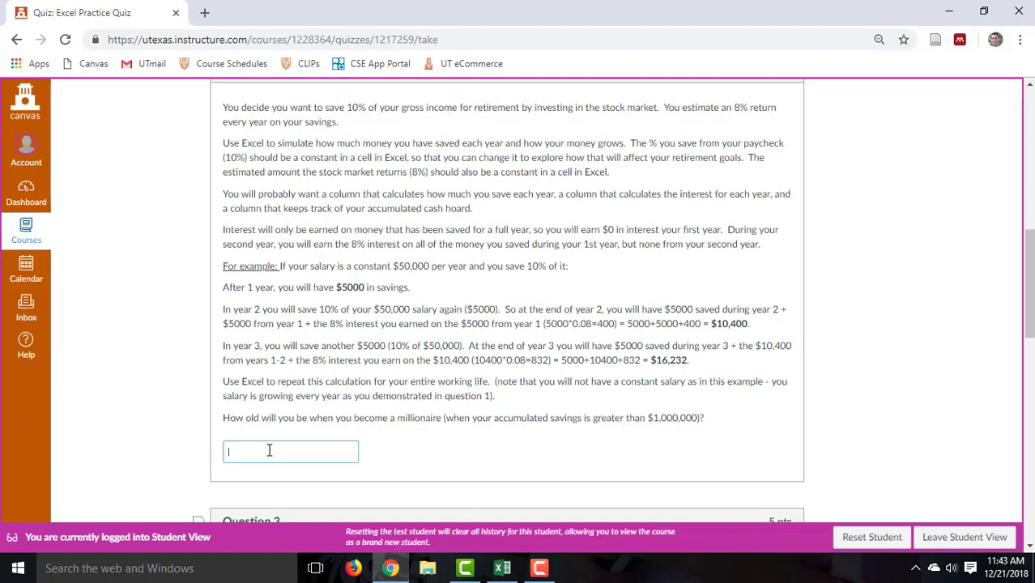
pyautogui.click(419, 360)
# Read Question 3, switch to Excel and copy the accumulated total for age 64 from E47.
pyautogui.scroll(-3, 468, 350)
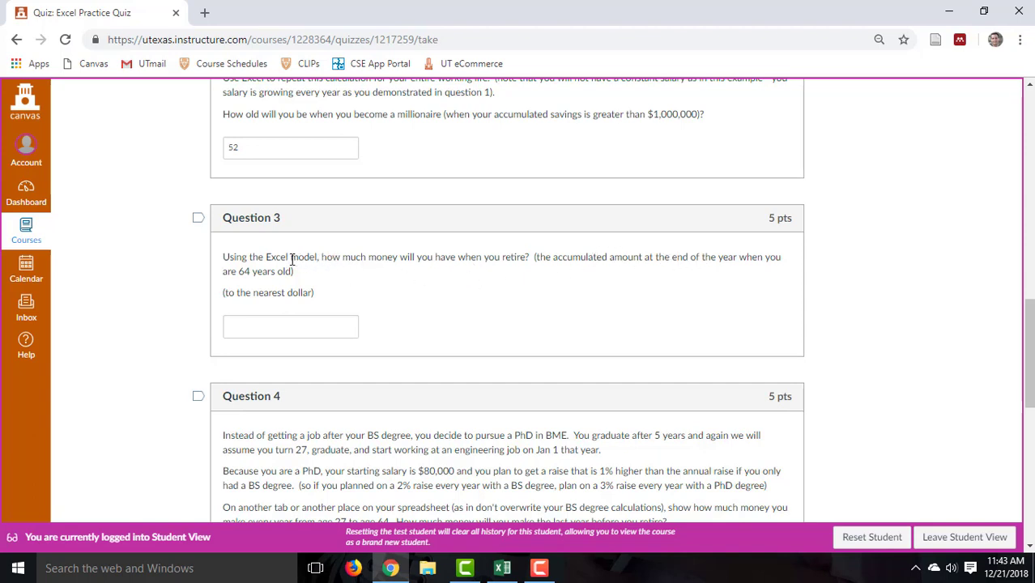
pyautogui.click(502, 568)
pyautogui.scroll(-3, 435, 401)
pyautogui.scroll(-1, 435, 401)
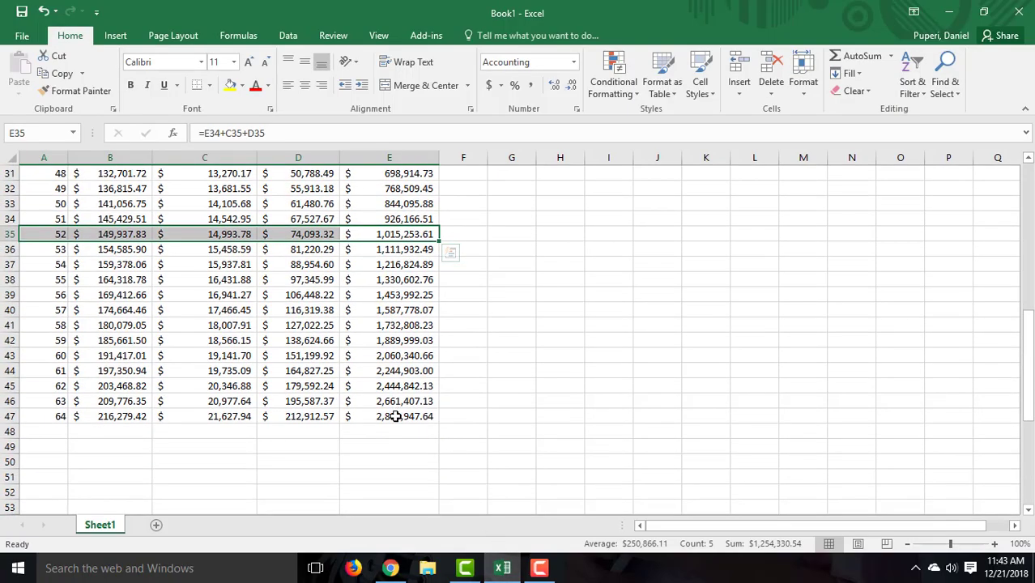
pyautogui.click(395, 416)
pyautogui.hotkey('ctrl', 'c')
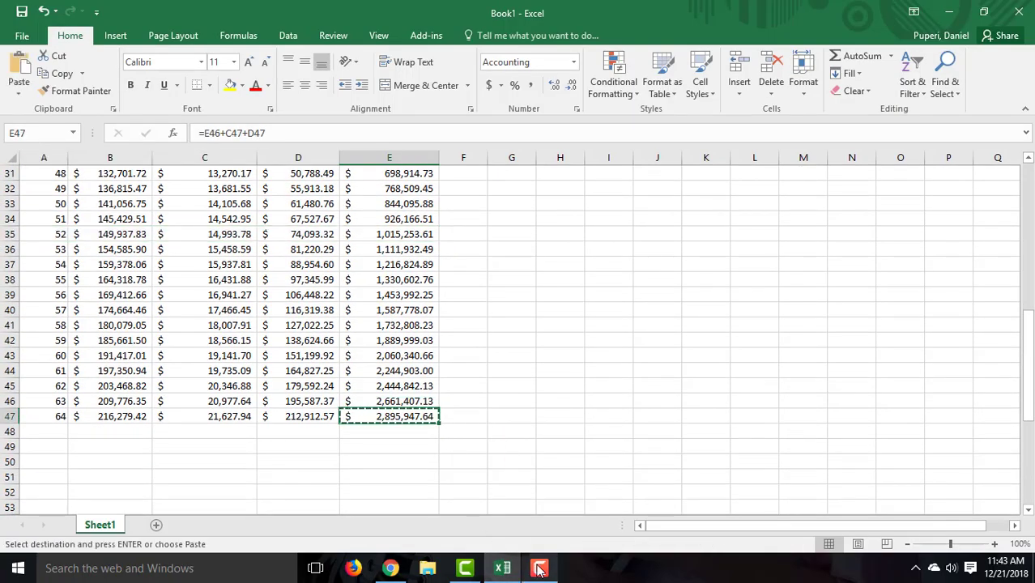
# Switch to Chrome, paste the copied total as the Question 3 answer and edit it to 2895948, without commas or cents.
pyautogui.click(391, 568)
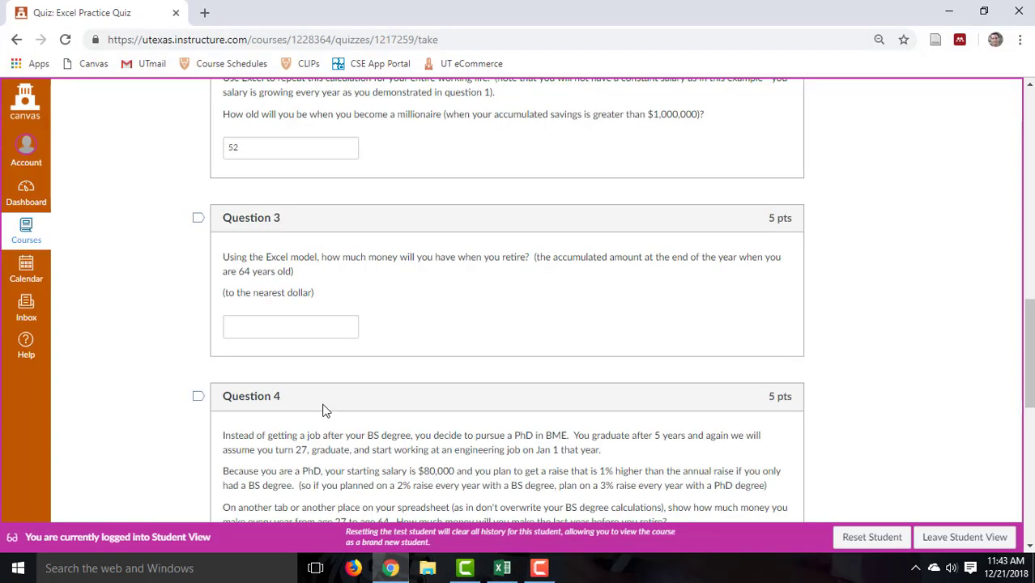
pyautogui.click(300, 328)
pyautogui.hotkey('ctrl', 'v')
pyautogui.click(234, 324)
pyautogui.press('BackSpace')
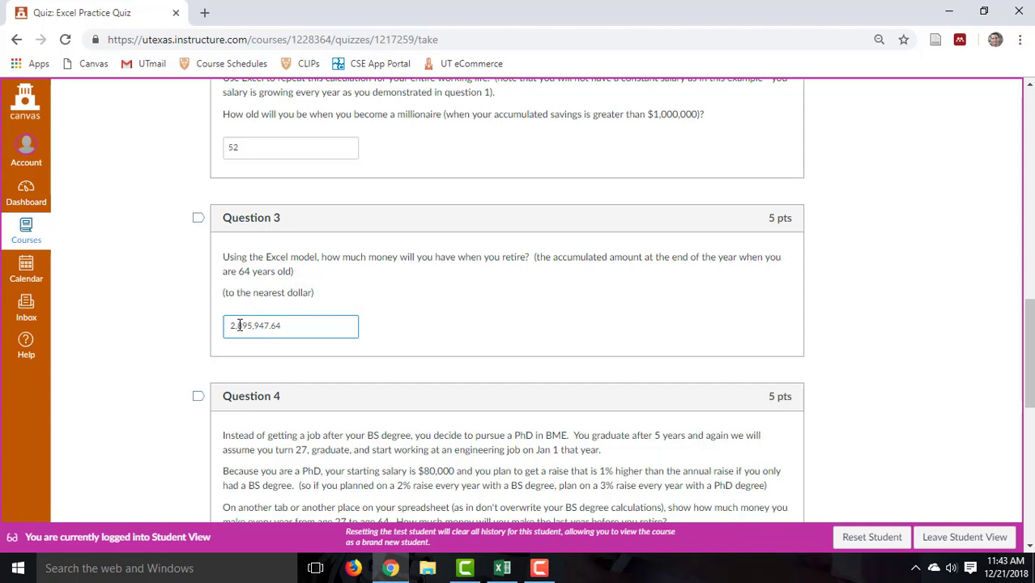
pyautogui.click(240, 325)
pyautogui.press('BackSpace')
pyautogui.click(254, 326)
pyautogui.press('BackSpace')
pyautogui.click(385, 349)
# Read Question 4 for the PhD scenario's starting age, starting salary, raise and where the new calculation belongs.
pyautogui.scroll(-2, 418, 349)
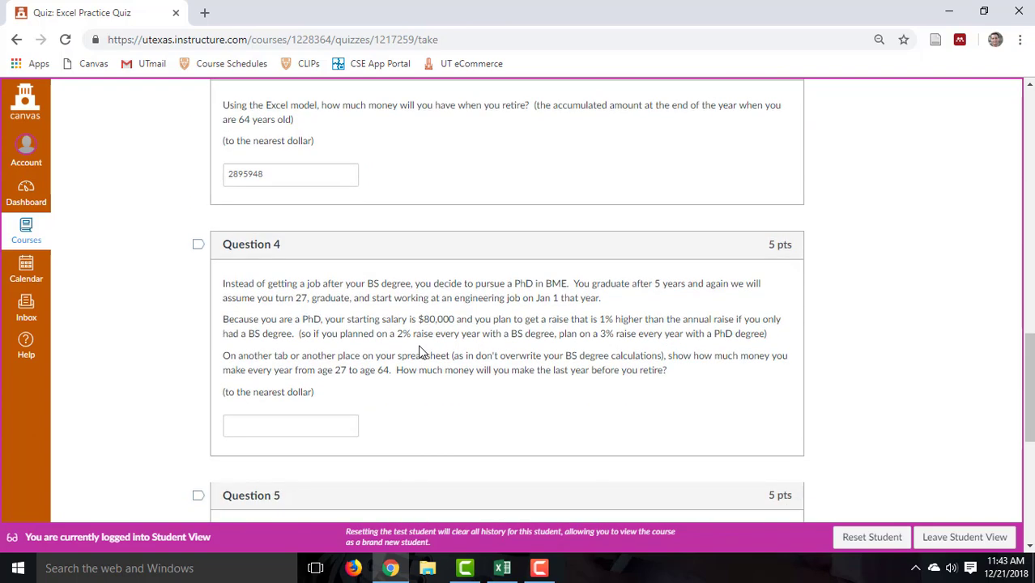
pyautogui.scroll(6, 420, 351)
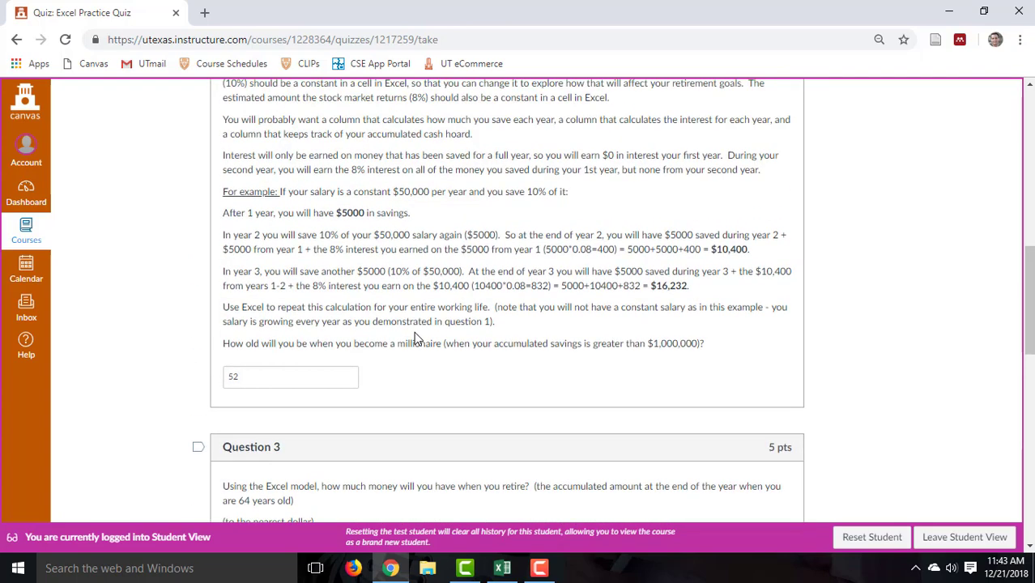
pyautogui.scroll(-6, 416, 339)
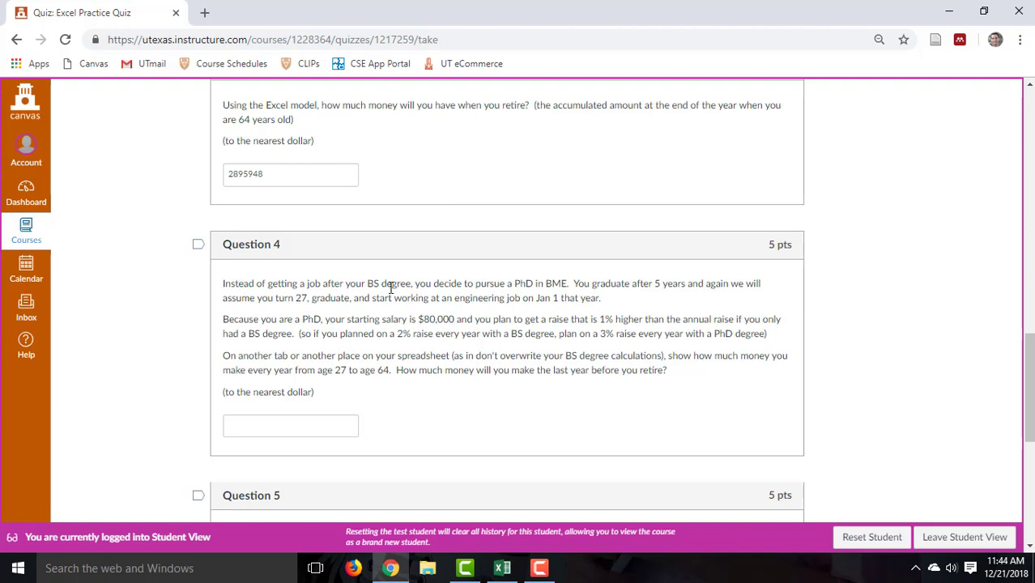
pyautogui.moveTo(422, 285); pyautogui.dragTo(546, 287)
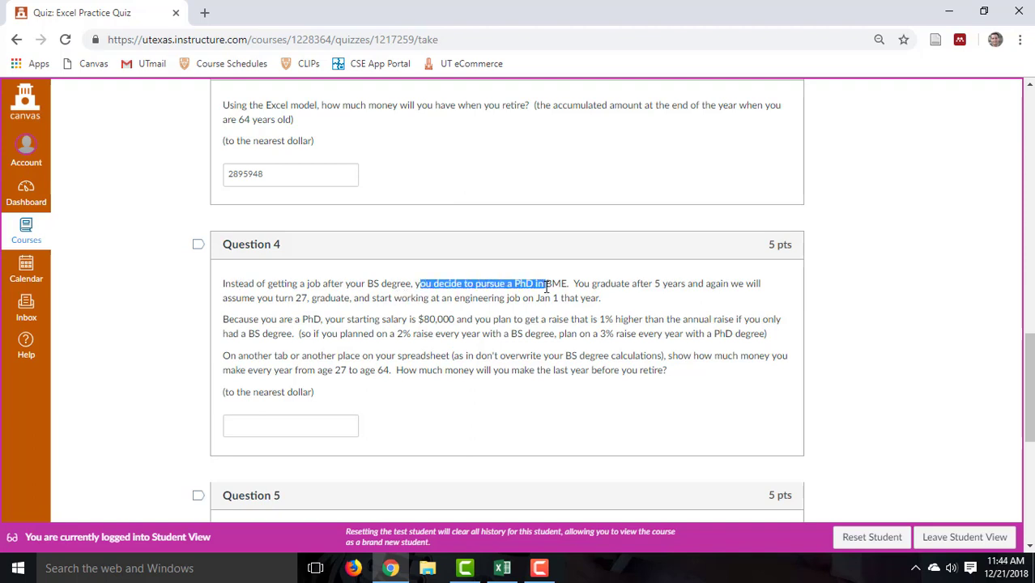
pyautogui.moveTo(547, 287); pyautogui.dragTo(723, 285)
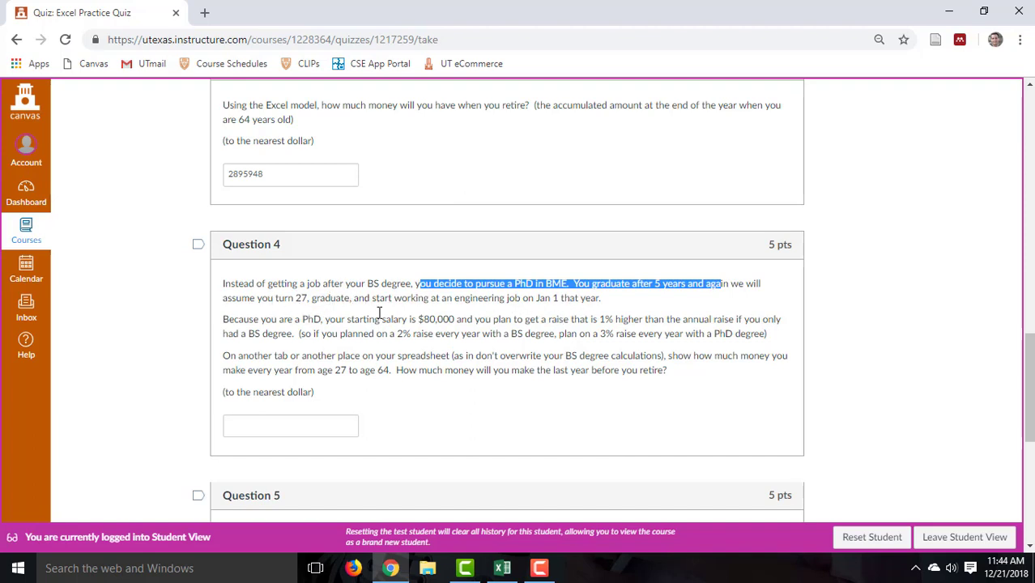
pyautogui.doubleClick(302, 298)
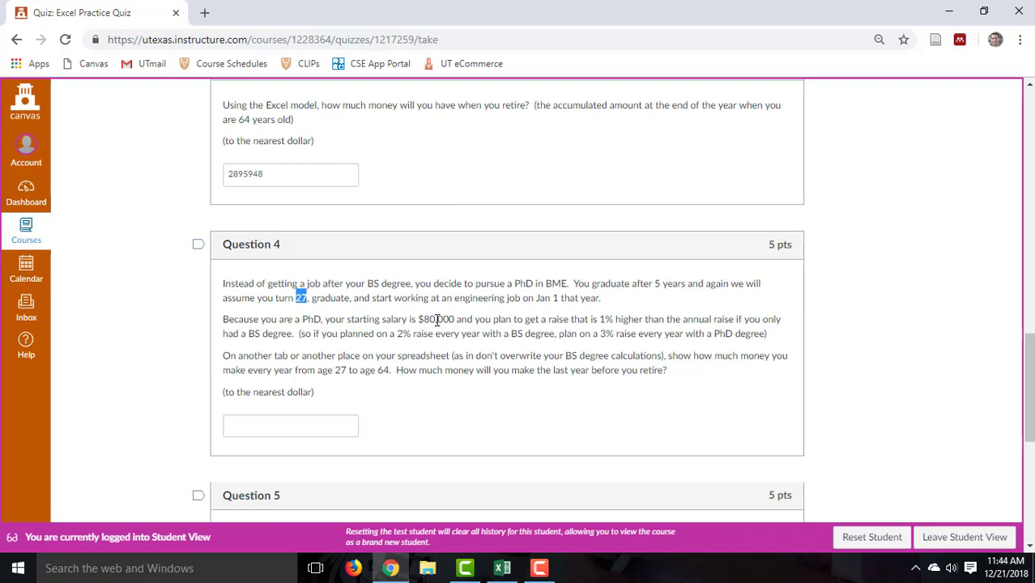
pyautogui.moveTo(454, 320); pyautogui.dragTo(439, 318)
pyautogui.moveTo(604, 317); pyautogui.dragTo(627, 317)
pyautogui.click(649, 317)
pyautogui.moveTo(258, 359); pyautogui.dragTo(345, 354)
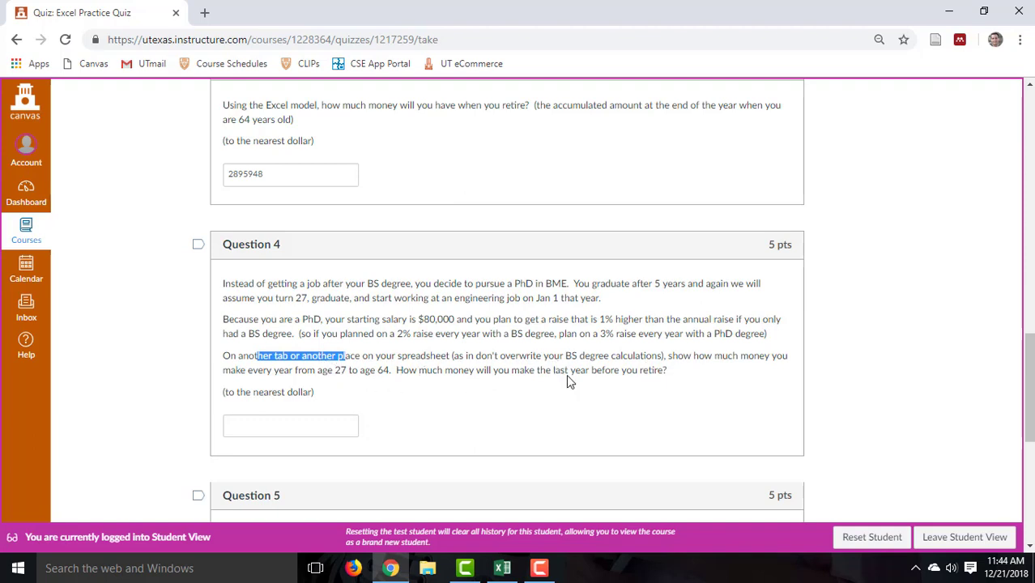
pyautogui.click(679, 377)
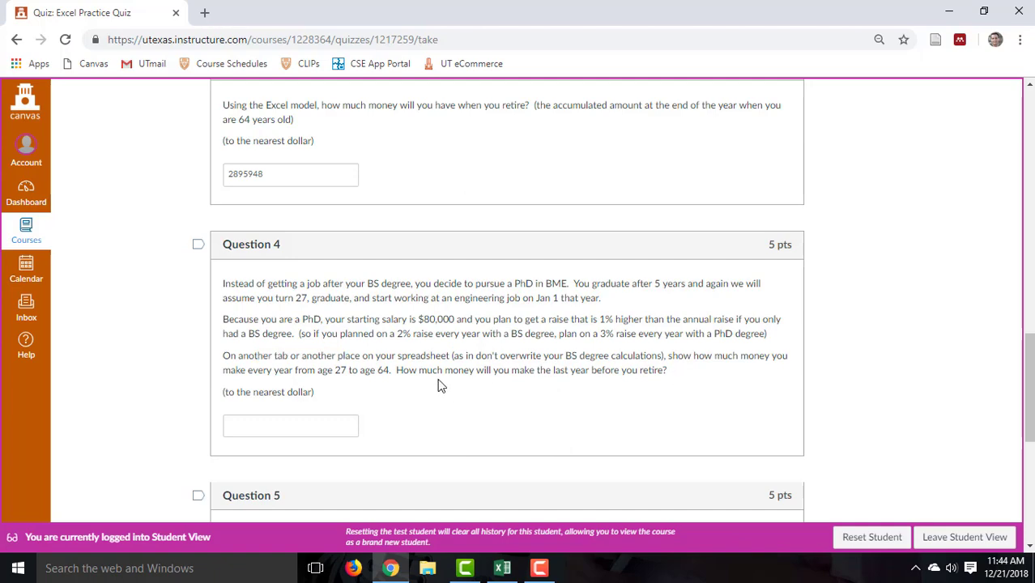
# Switch to Excel, clear the pending copy selection and create a copy of Sheet1 at the end of the workbook.
pyautogui.click(502, 568)
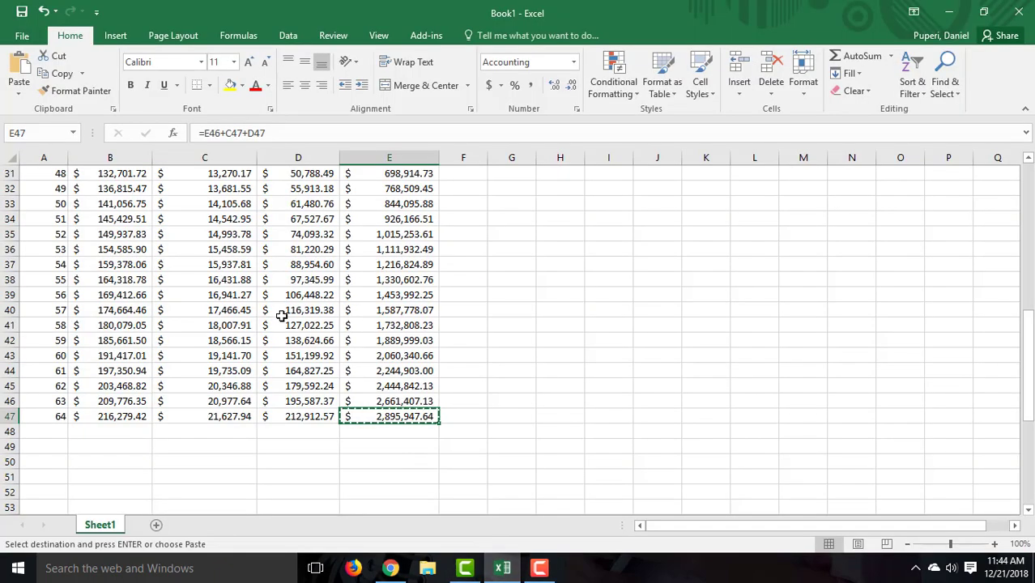
pyautogui.press('Up')
pyautogui.press('Up')
pyautogui.press('Up')
pyautogui.press('Up')
pyautogui.press('Escape')
pyautogui.scroll(10, 297, 332)
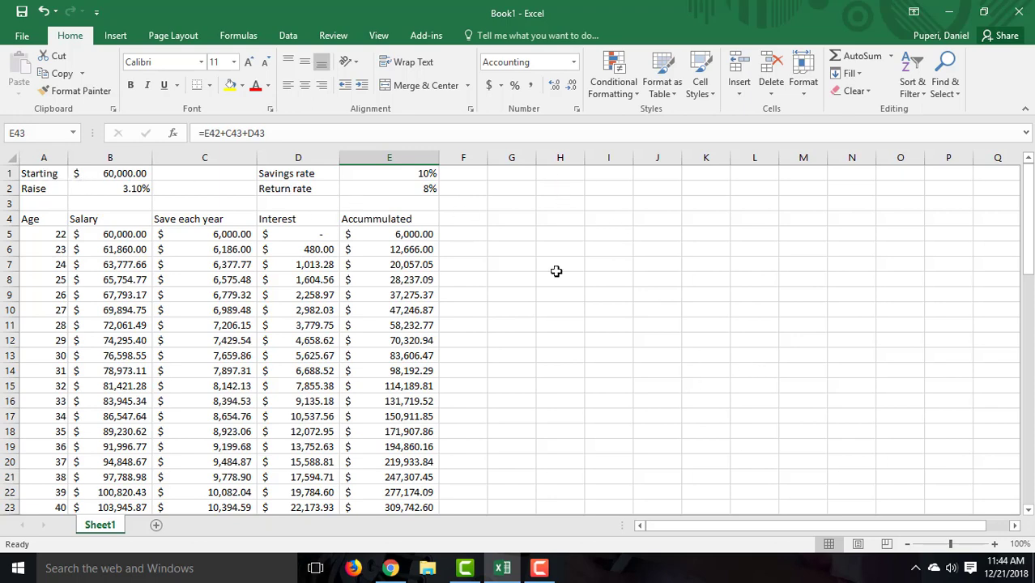
pyautogui.rightClick(101, 528)
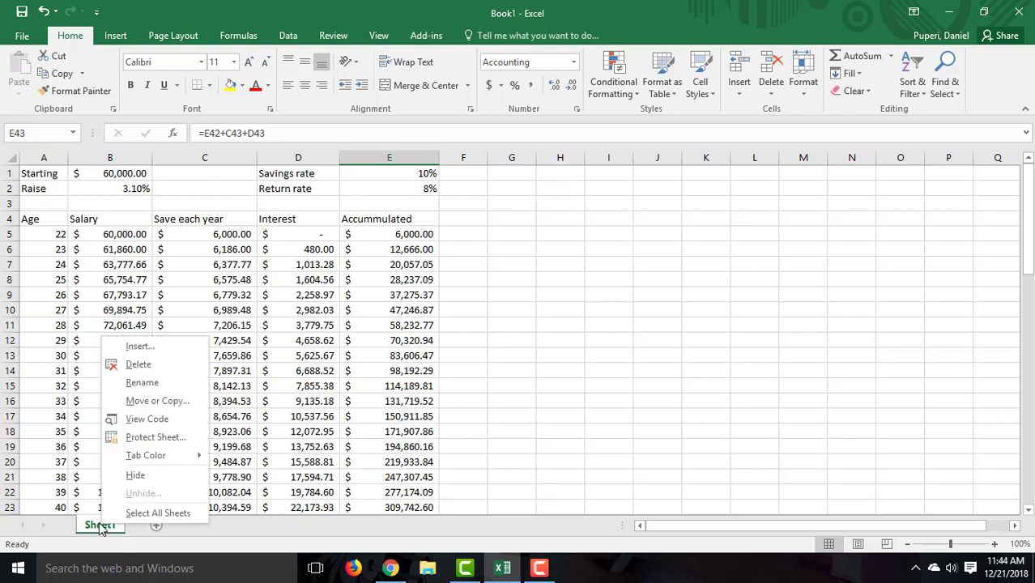
pyautogui.click(155, 403)
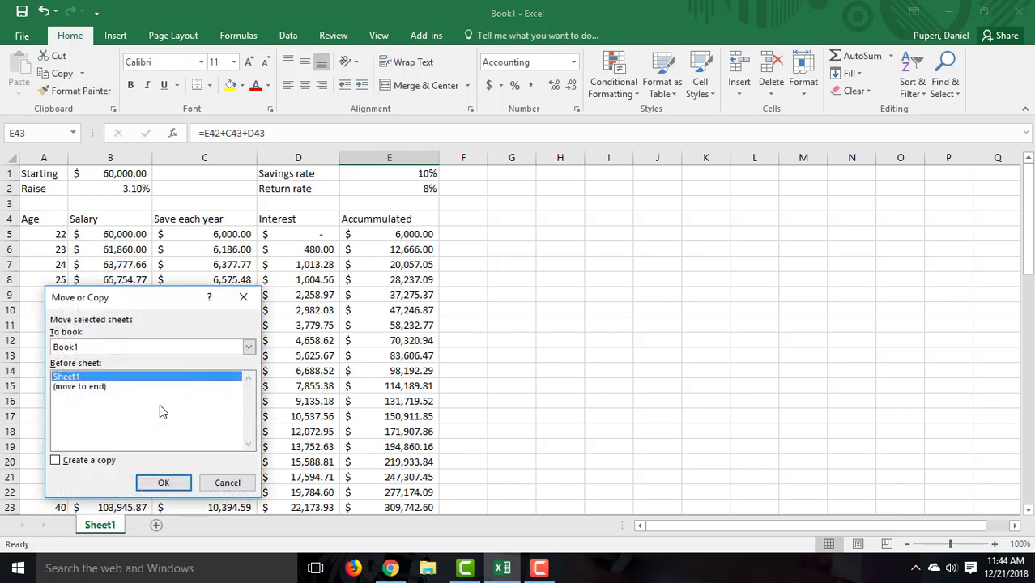
pyautogui.click(85, 460)
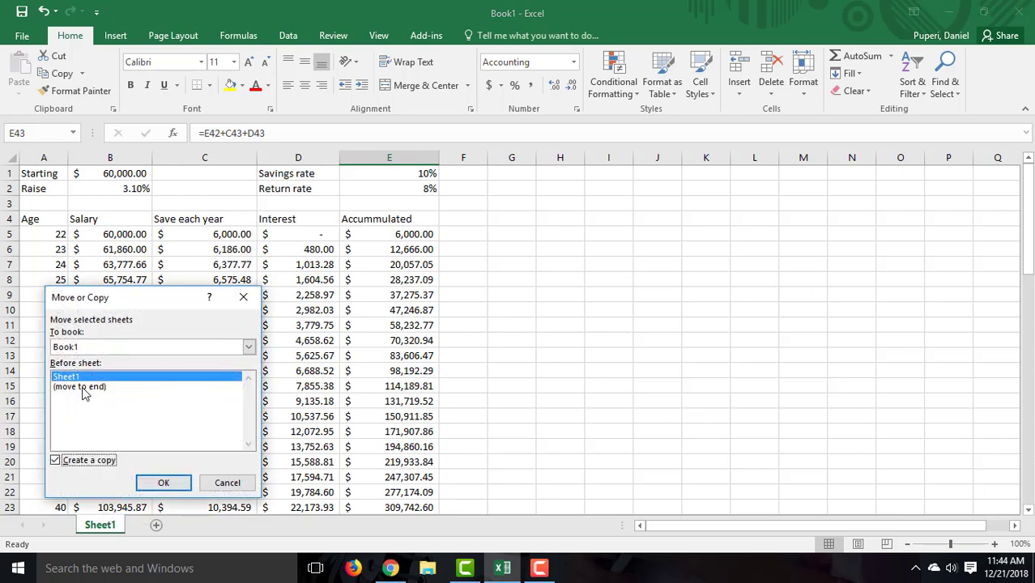
pyautogui.click(86, 387)
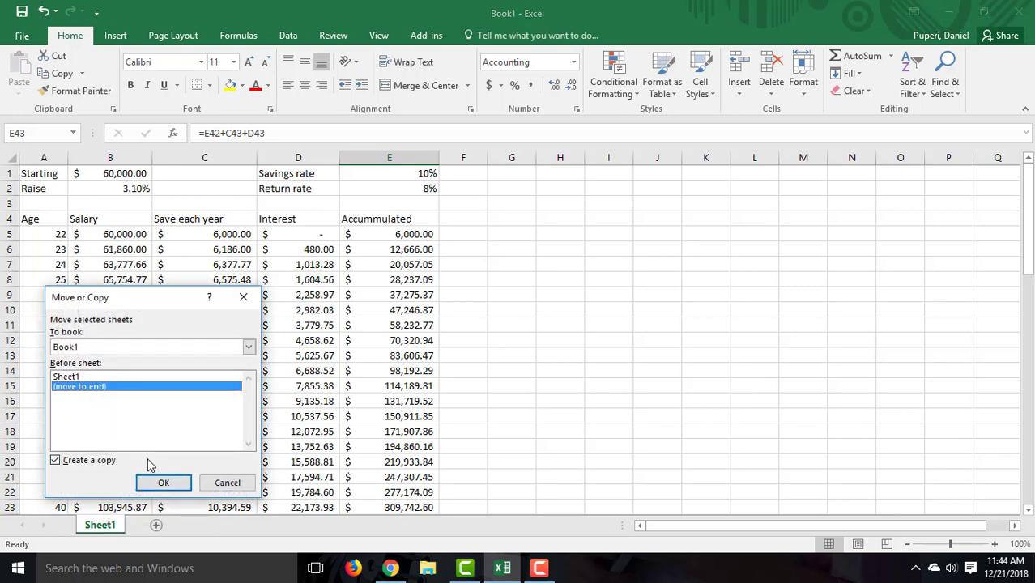
pyautogui.click(163, 483)
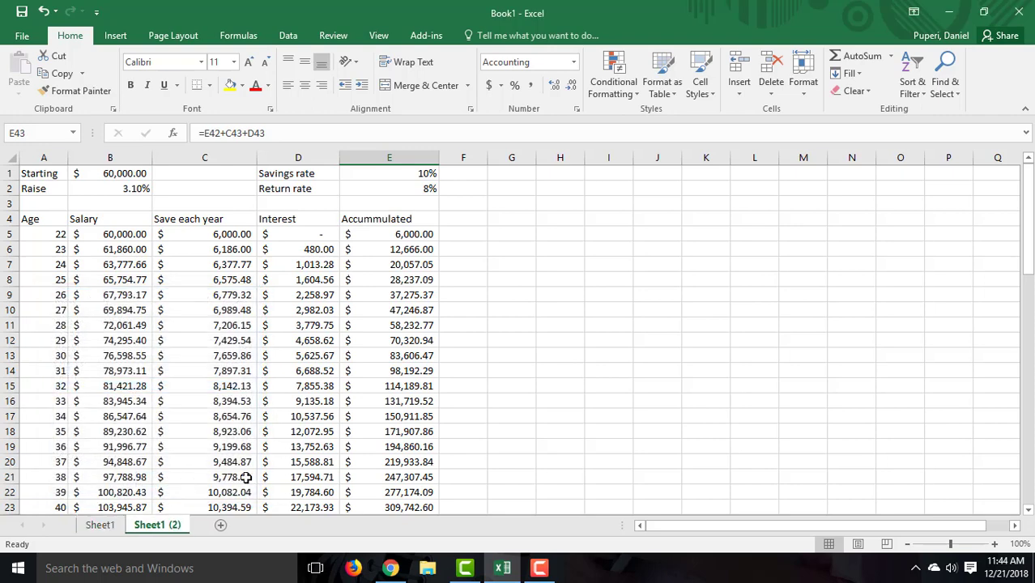
# Rename the copied sheet as PhD.
pyautogui.rightClick(165, 525)
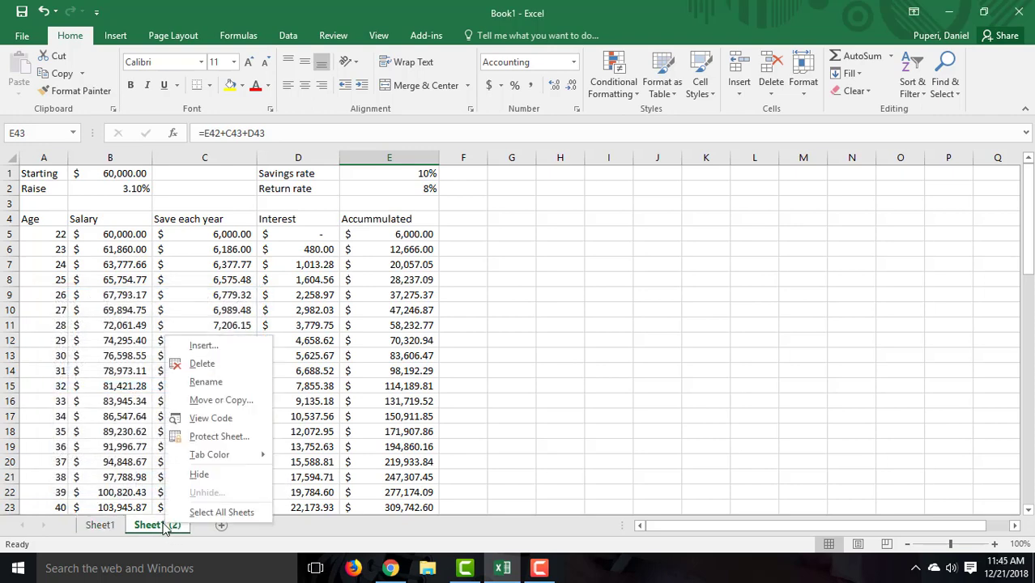
pyautogui.click(205, 384)
pyautogui.write('Gri')
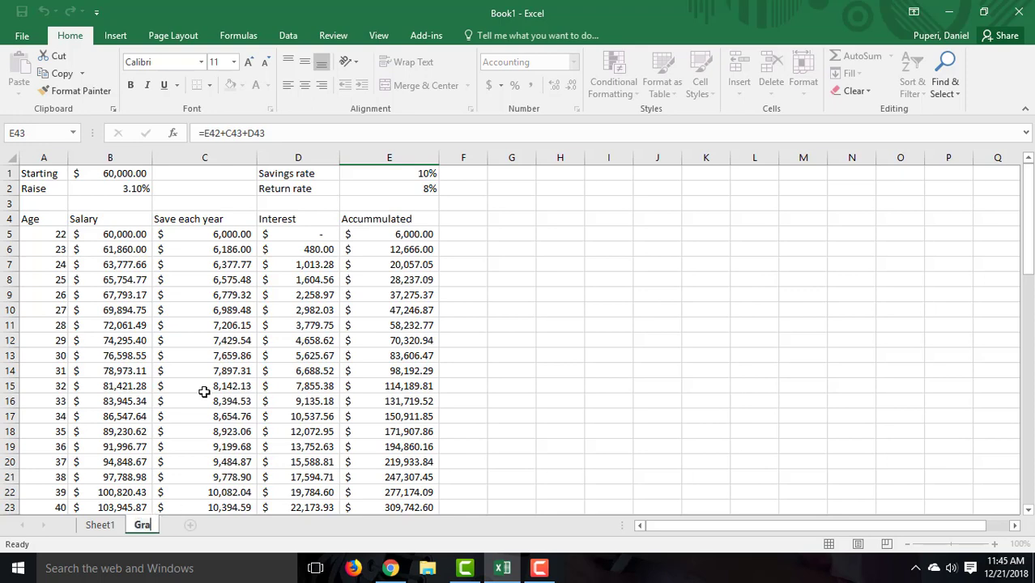
pyautogui.press('BackSpace')
pyautogui.press('BackSpace')
pyautogui.press('BackSpace')
pyautogui.write('PhD')
# Rename the original Sheet1 as BS.
pyautogui.click(103, 528)
pyautogui.rightClick(103, 528)
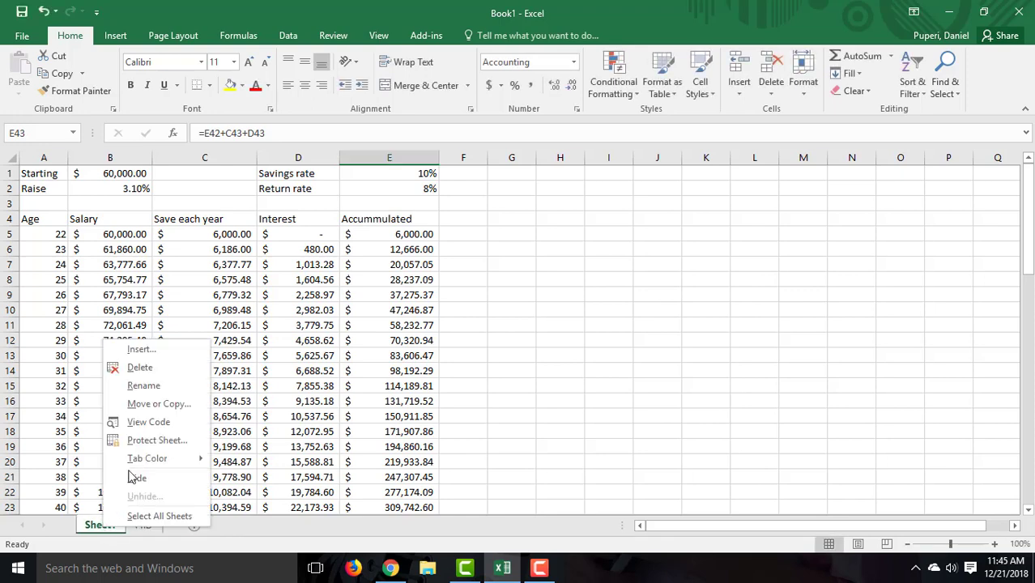
pyautogui.click(150, 386)
pyautogui.write('BS')
pyautogui.click(150, 386)
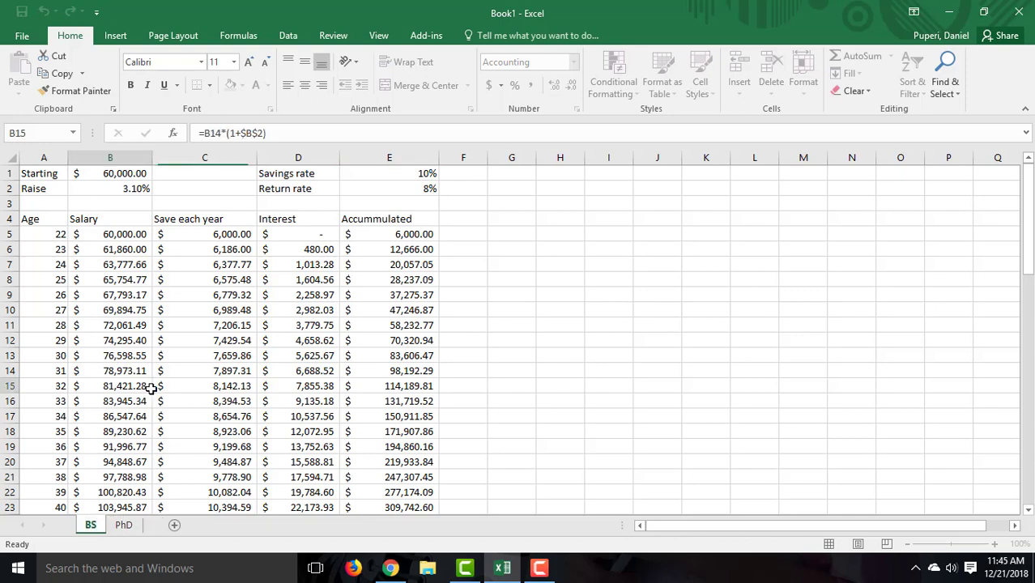
# On the PhD sheet, set the starting salary in B1 to 80,000 and the raise in B2 to =4.1%.
pyautogui.click(116, 529)
pyautogui.click(85, 530)
pyautogui.click(119, 528)
pyautogui.click(144, 281)
pyautogui.click(116, 173)
pyautogui.write('8')
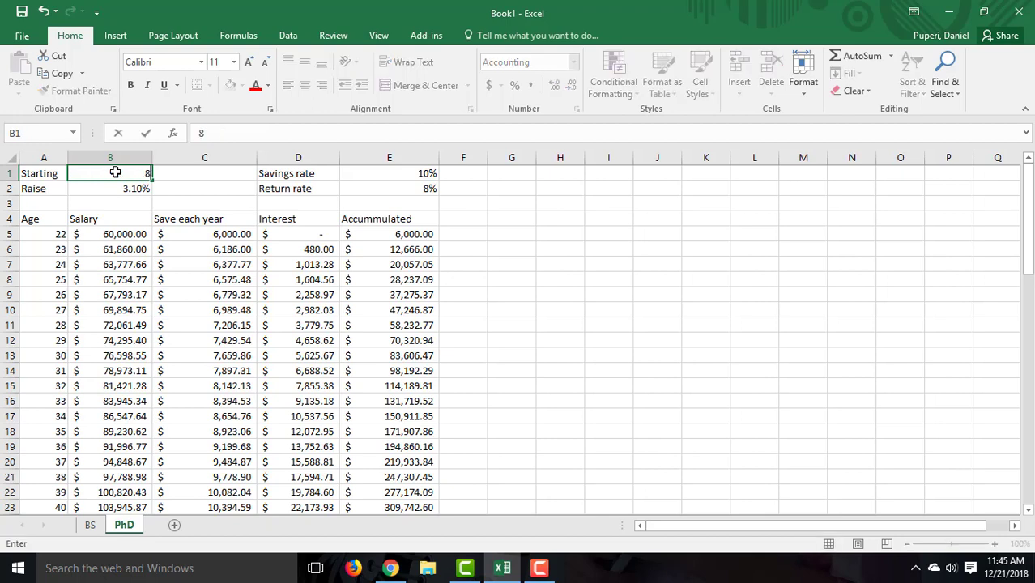
pyautogui.write('0,000')
pyautogui.press('Return')
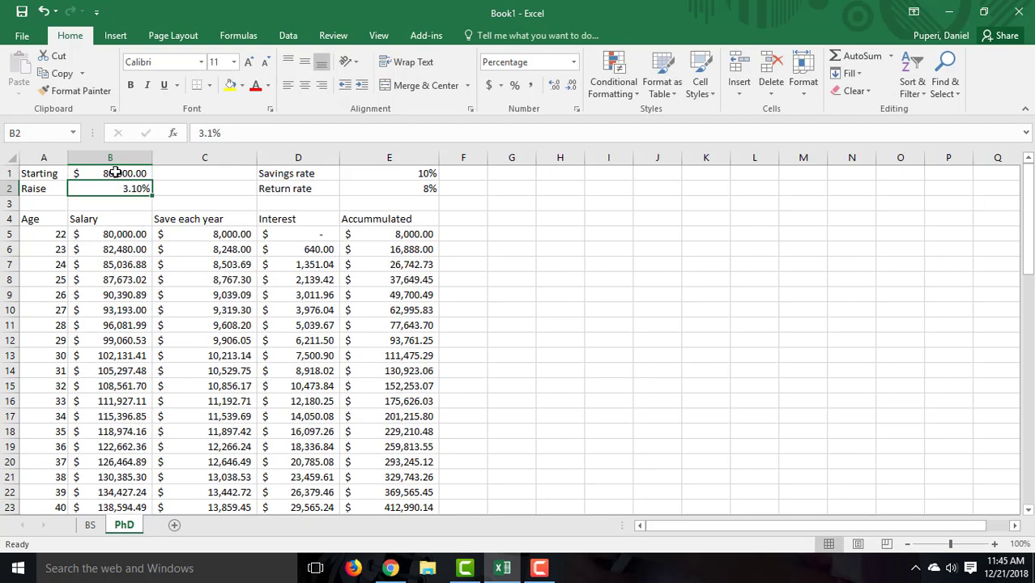
pyautogui.write('=4.1%')
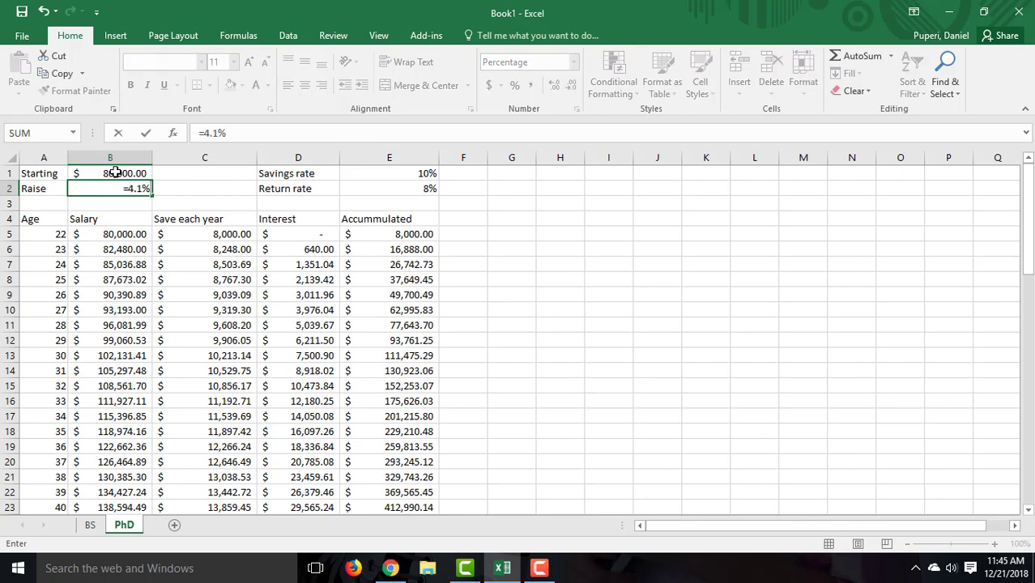
pyautogui.press('Return')
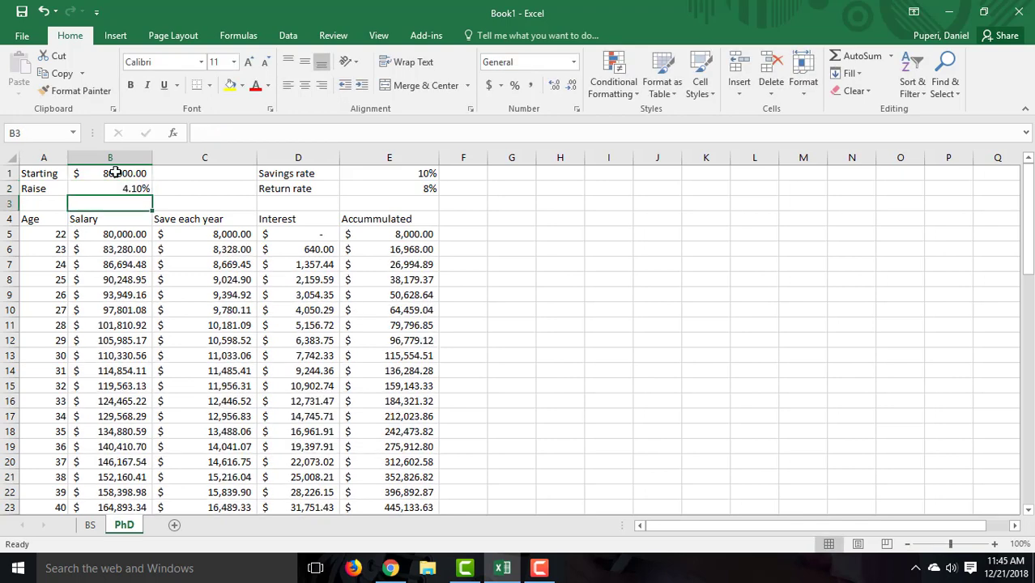
# Set the starting age in A5 of the PhD sheet to 27.
pyautogui.click(132, 356)
pyautogui.click(33, 232)
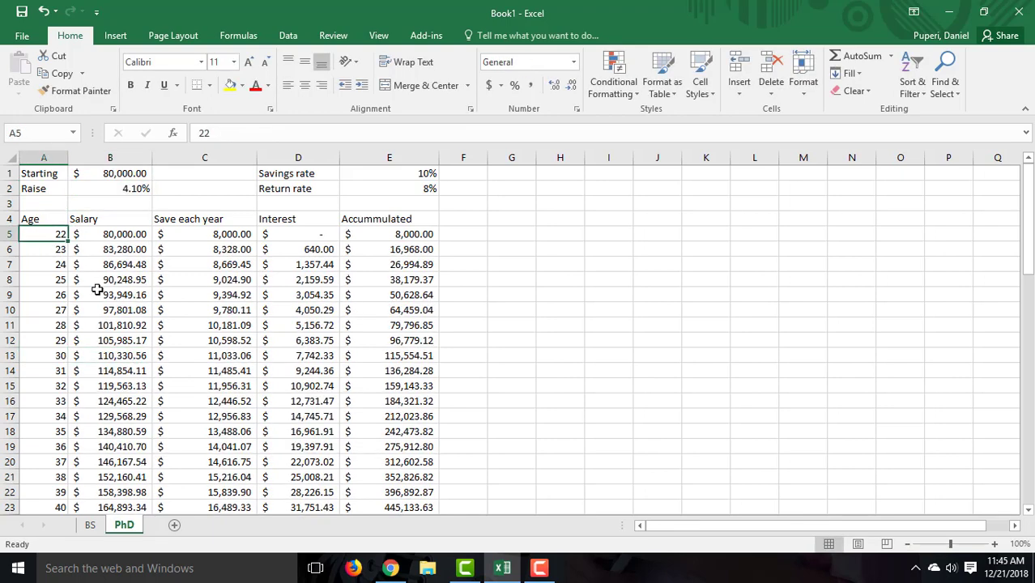
pyautogui.write('2')
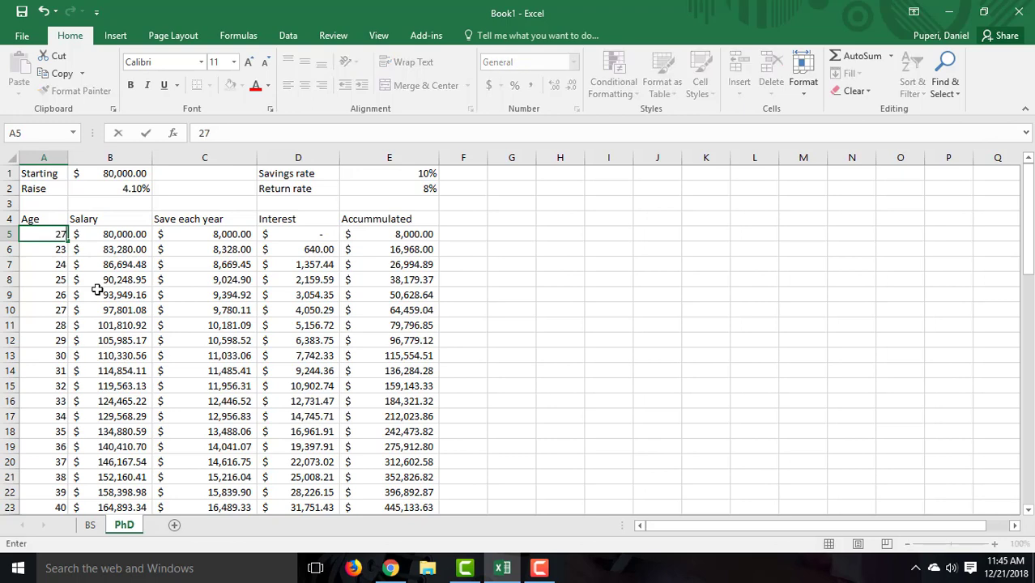
pyautogui.write('7')
pyautogui.press('Return')
# Clear the PhD sheet rows for ages above 64, cells A43 to E47.
pyautogui.click(44, 292)
pyautogui.scroll(-10, 43, 288)
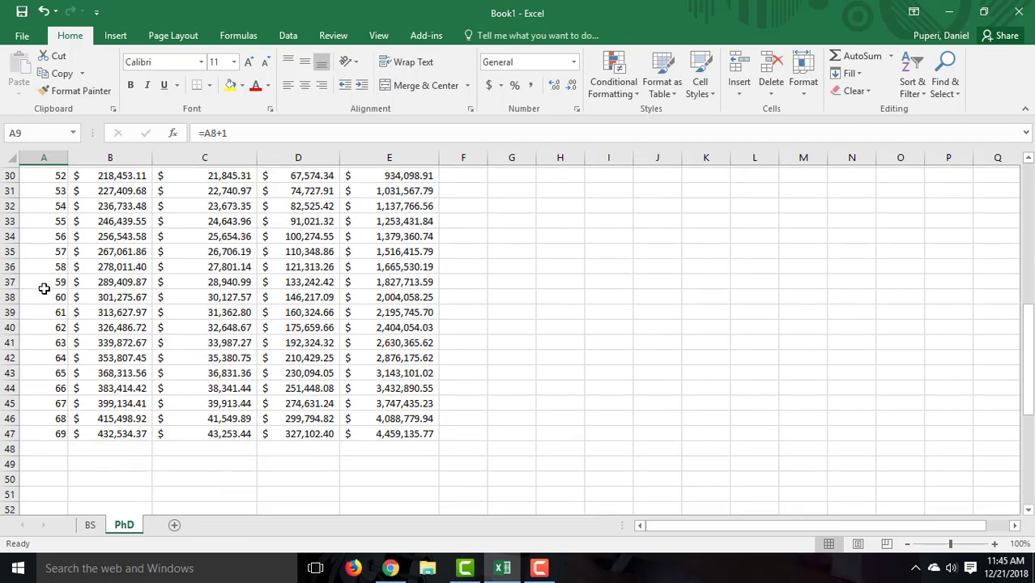
pyautogui.moveTo(397, 417); pyautogui.dragTo(37, 358)
pyautogui.press('Delete')
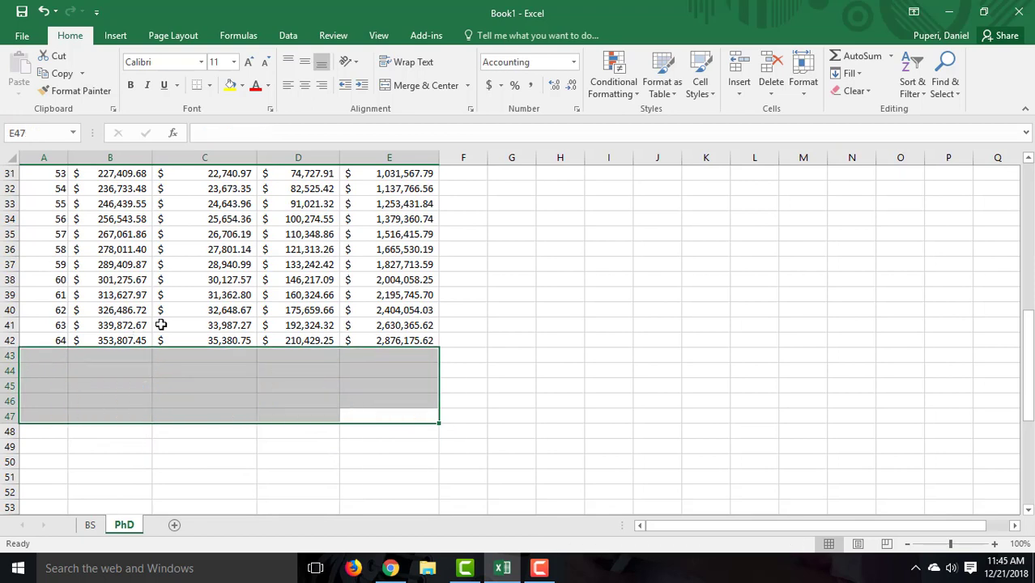
# Check the start of the PhD salary table, then switch to Chrome and reread what Question 4 asks.
pyautogui.scroll(10, 162, 325)
pyautogui.click(138, 310)
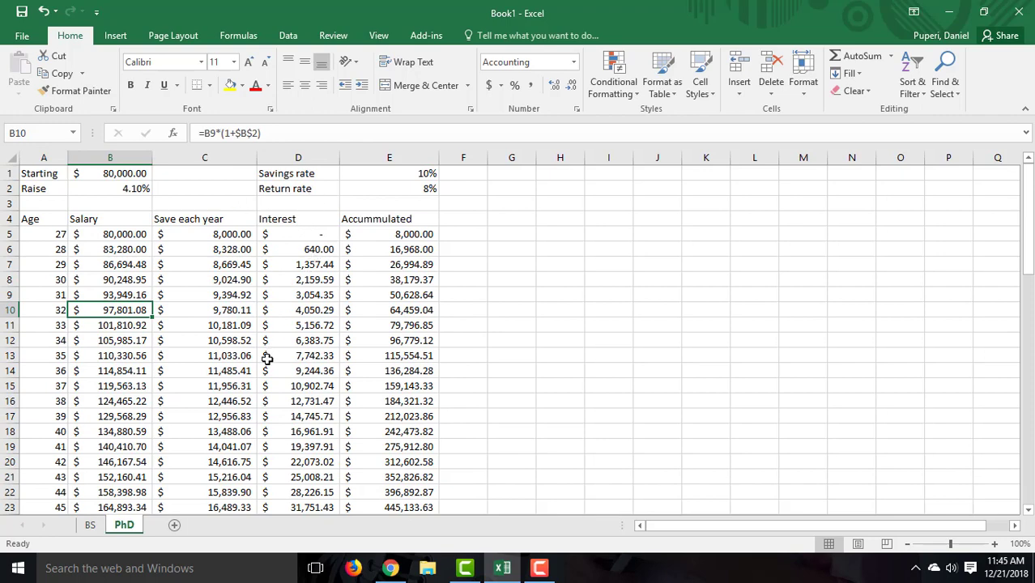
pyautogui.click(390, 567)
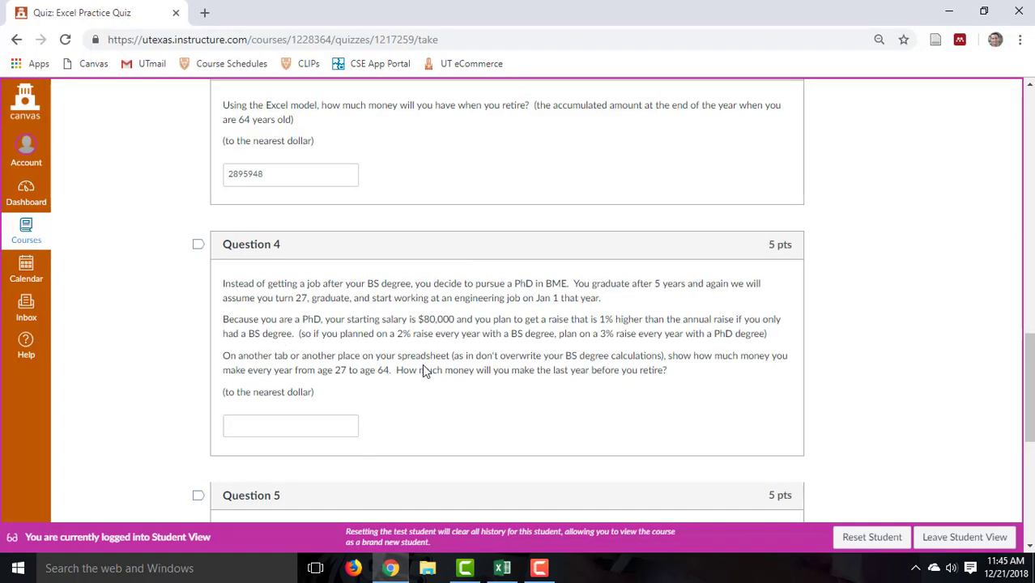
# Recheck what Question 4 asks, then switch to Excel and copy the age-64 salary in B42 of the PhD sheet.
pyautogui.moveTo(410, 371); pyautogui.dragTo(679, 376)
pyautogui.click(502, 568)
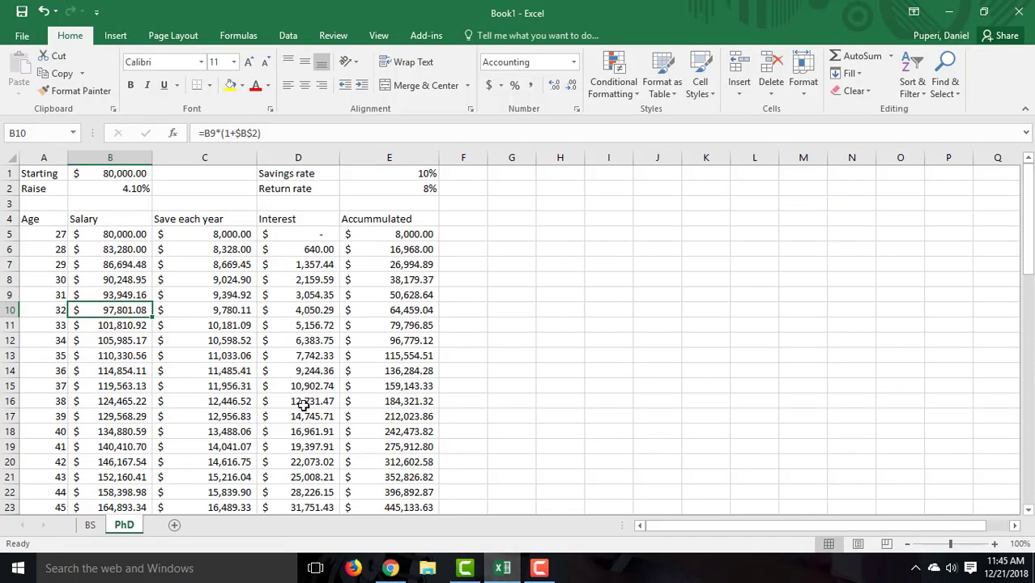
pyautogui.scroll(-4, 259, 384)
pyautogui.scroll(-3, 259, 383)
pyautogui.click(142, 476)
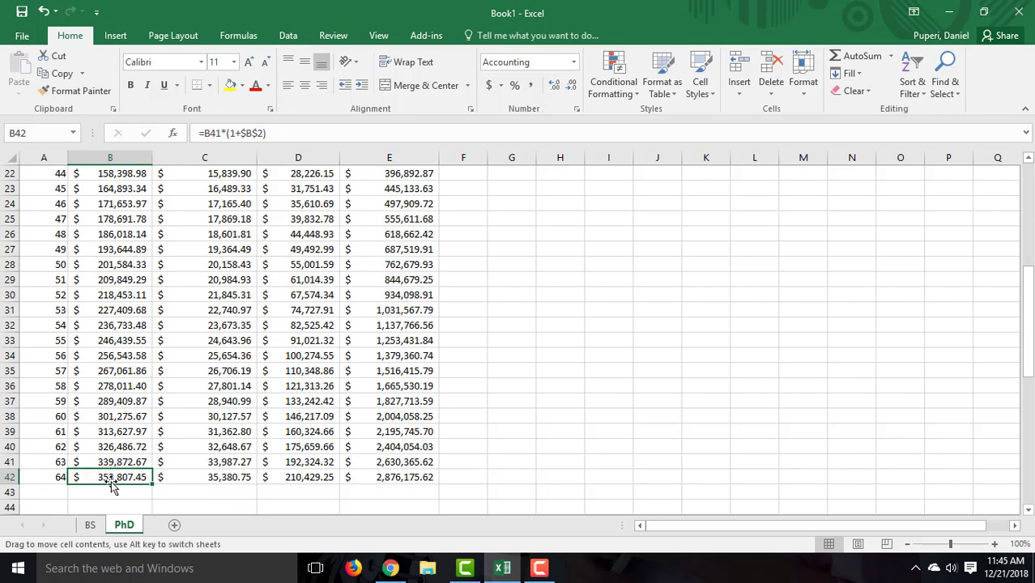
pyautogui.hotkey('ctrl', 'c')
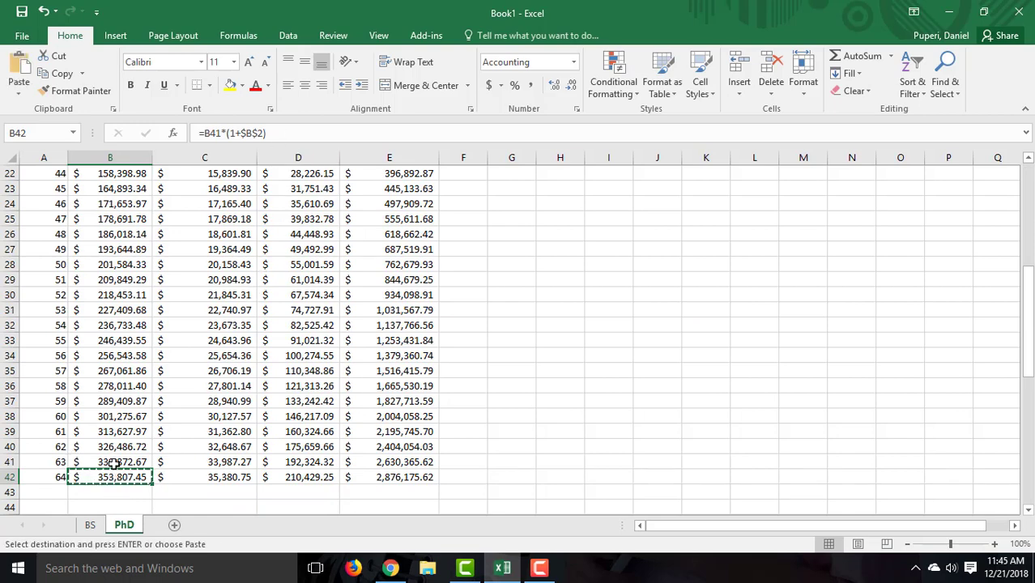
# Switch to Chrome and paste the copied salary as the Question 4 answer, trimming it to 353807.
pyautogui.click(390, 568)
pyautogui.click(293, 432)
pyautogui.hotkey('ctrl', 'v')
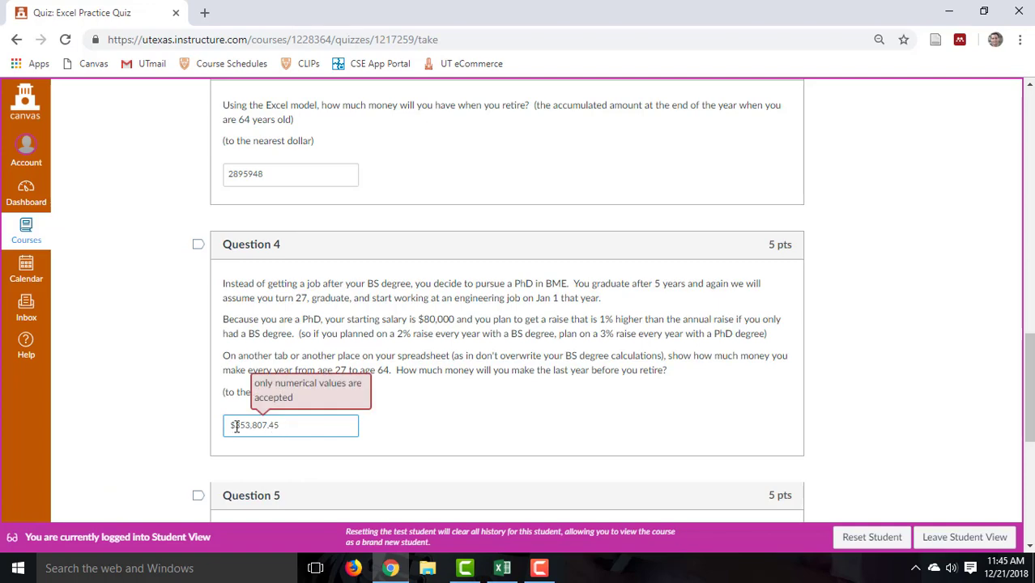
pyautogui.scroll(-5, 248, 428)
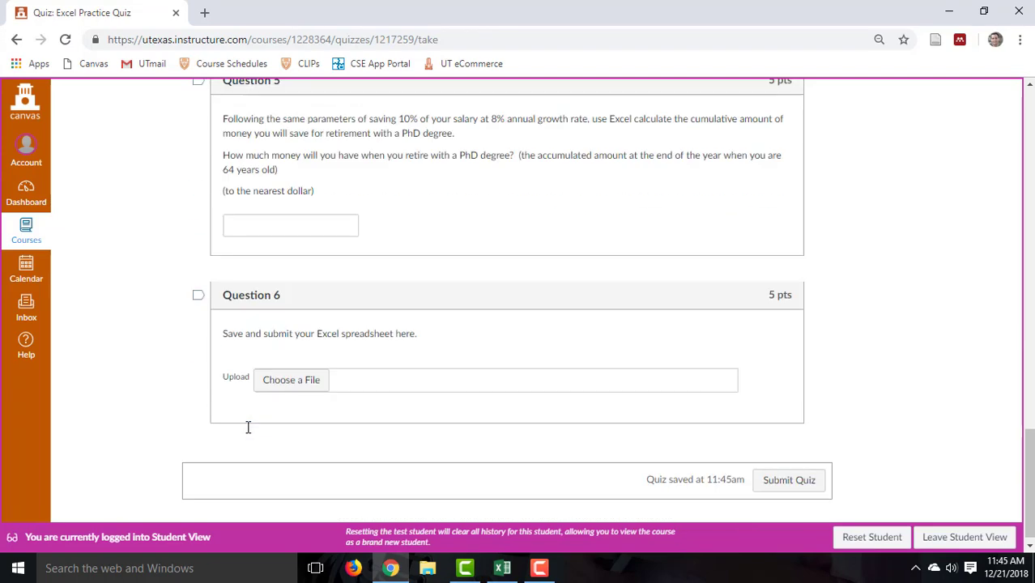
pyautogui.scroll(5, 248, 428)
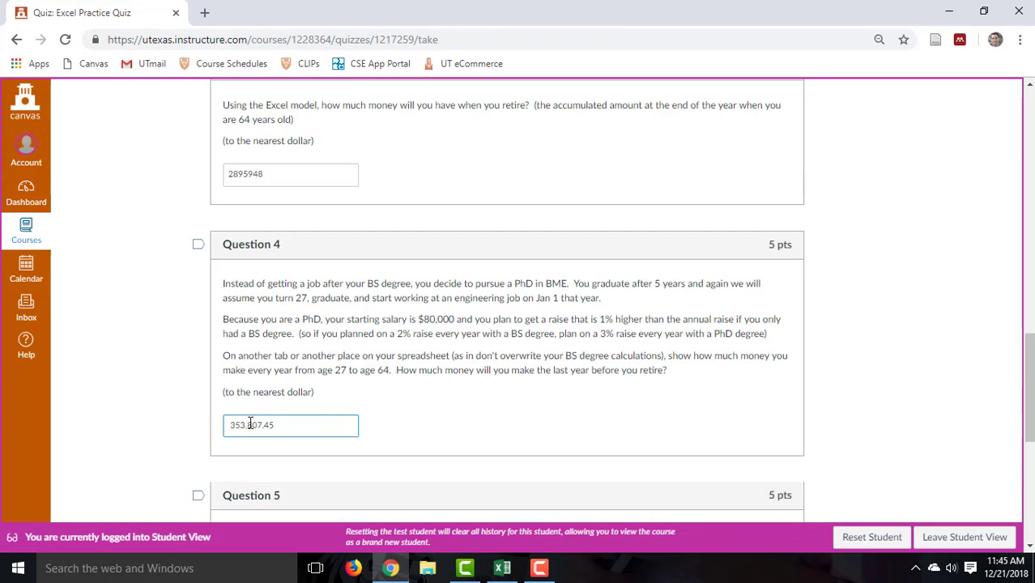
pyautogui.press('BackSpace')
pyautogui.click(525, 417)
# Read Question 5, then switch to Excel and copy the age-64 accumulated amount in E42 of the PhD sheet.
pyautogui.scroll(-3, 522, 415)
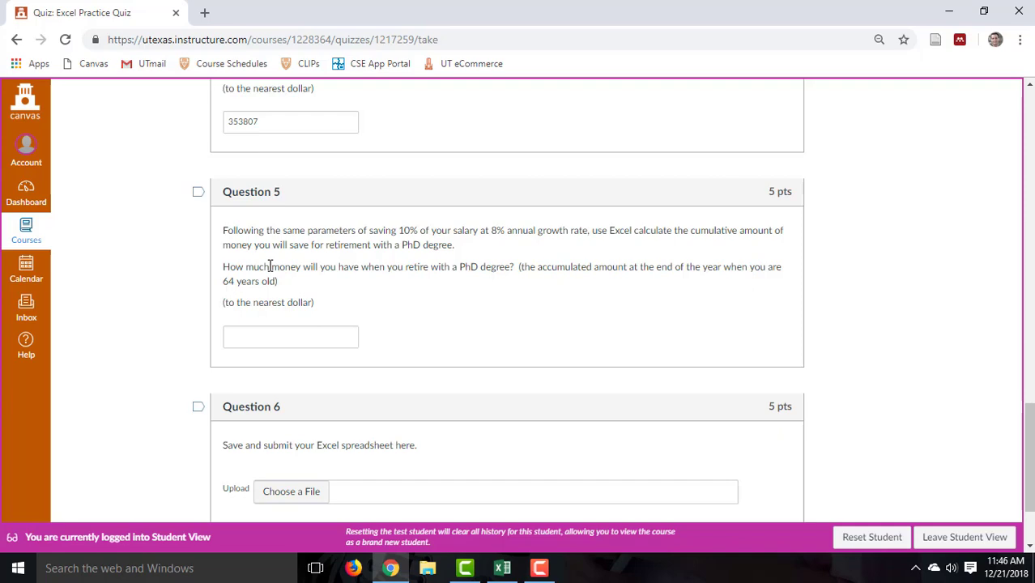
pyautogui.click(289, 340)
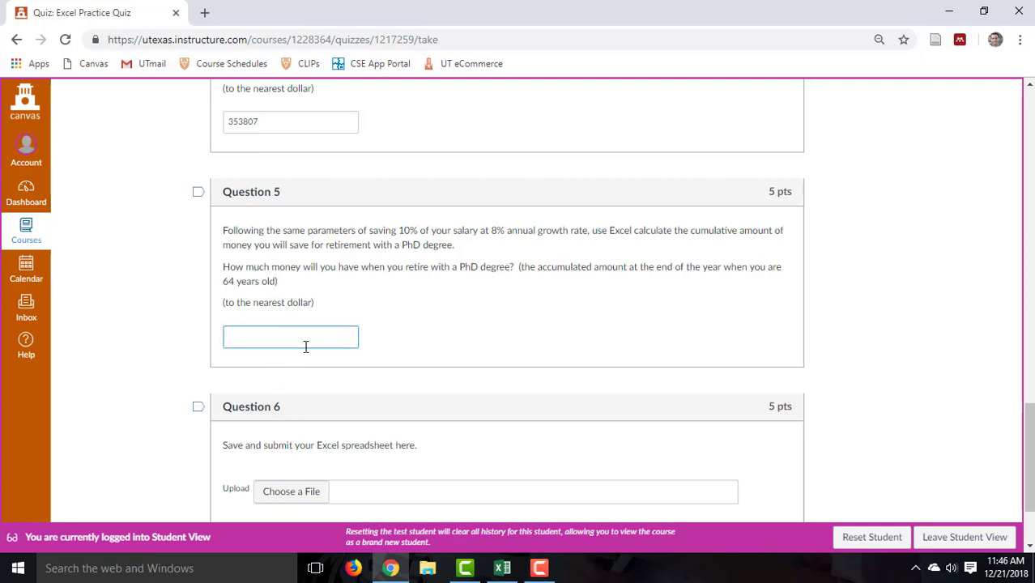
pyautogui.click(502, 568)
pyautogui.click(414, 480)
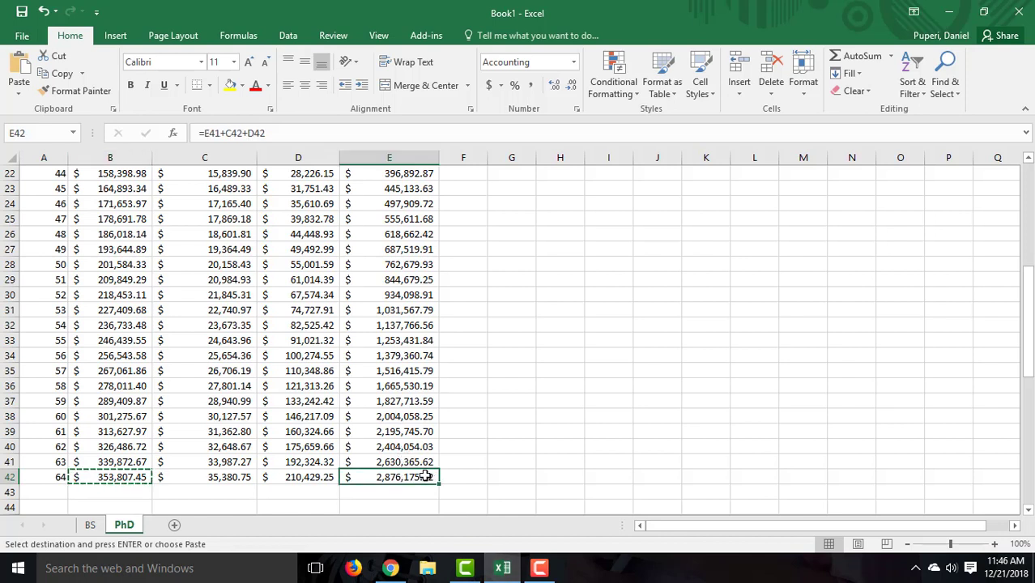
pyautogui.hotkey('ctrl', 'c')
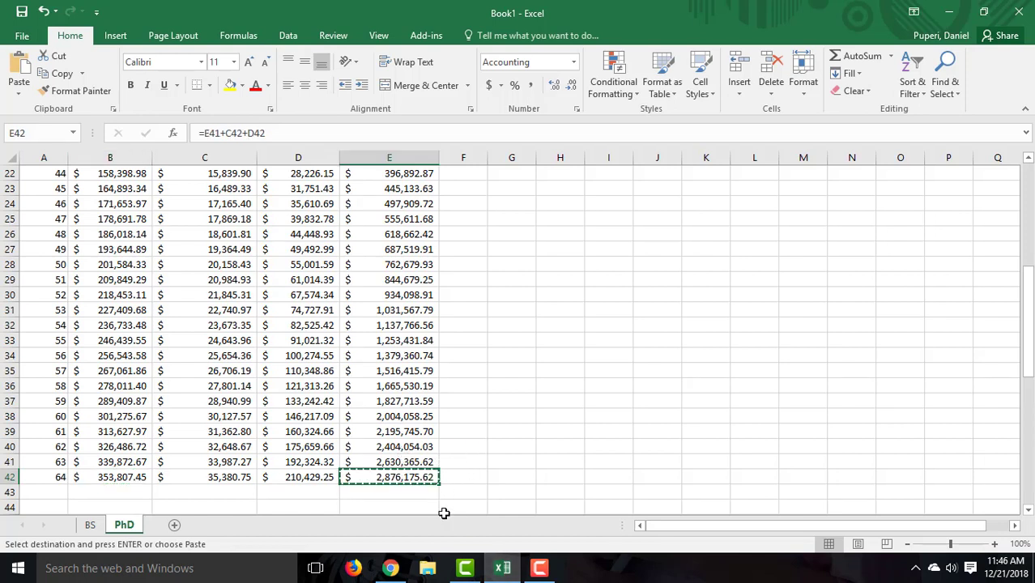
# Switch to Chrome and paste the copied amount as the Question 5 answer, rounding it to 2876176.
pyautogui.click(391, 568)
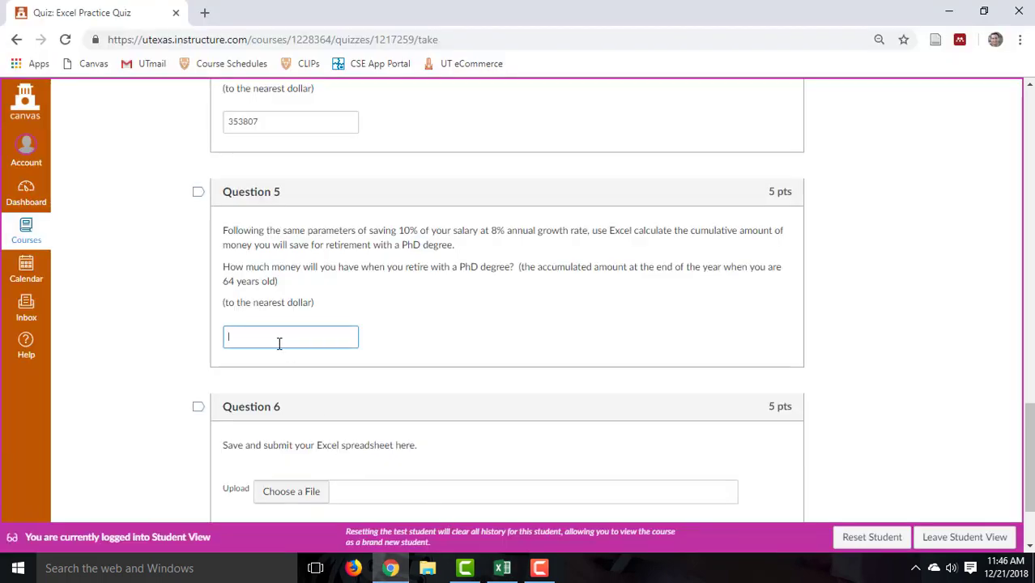
pyautogui.hotkey('ctrl', 'v')
pyautogui.press('Home')
pyautogui.press('Delete')
pyautogui.press('Delete')
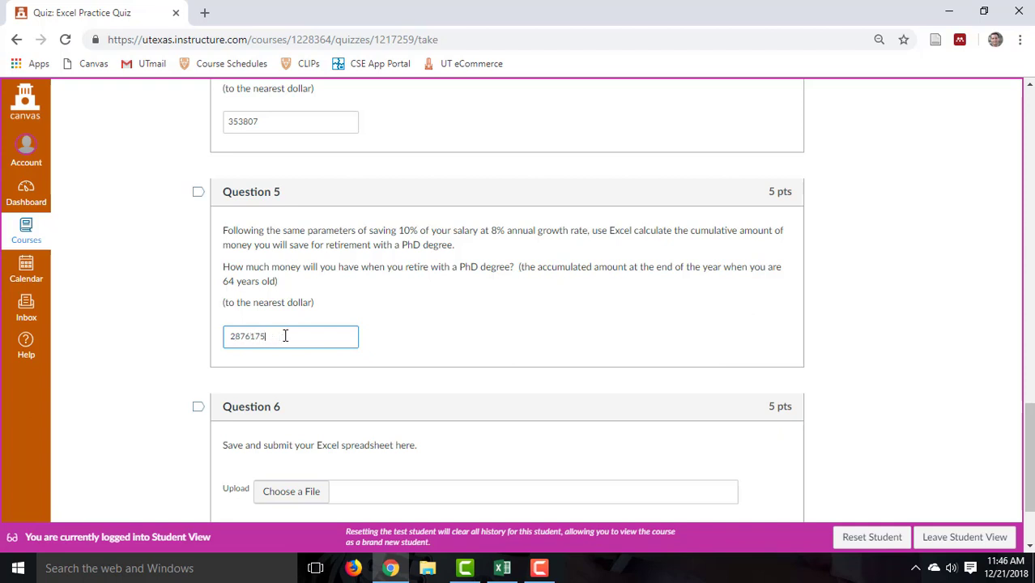
pyautogui.click(392, 302)
# Read Question 6, then switch to Excel and save the workbook as practice_excel_quiz1 in the Documents folder.
pyautogui.scroll(-3, 394, 301)
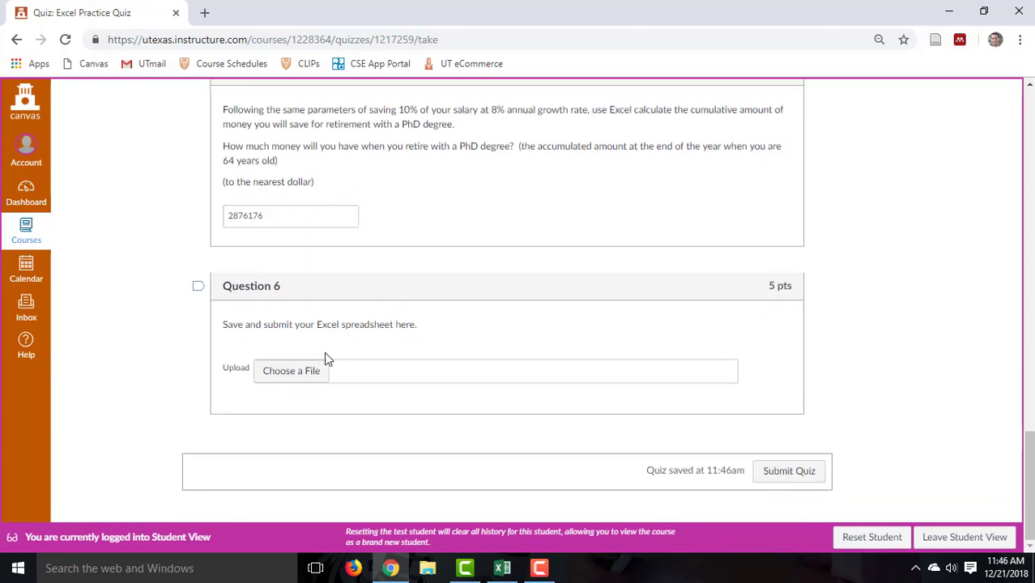
pyautogui.scroll(2, 418, 405)
pyautogui.scroll(-2, 414, 405)
pyautogui.scroll(5, 415, 381)
pyautogui.scroll(-5, 413, 375)
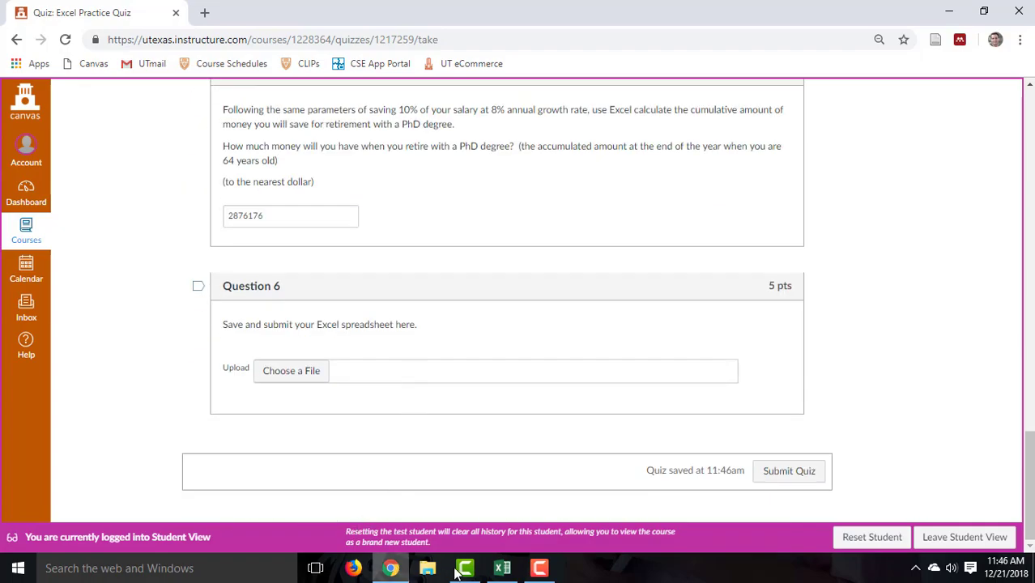
pyautogui.click(502, 568)
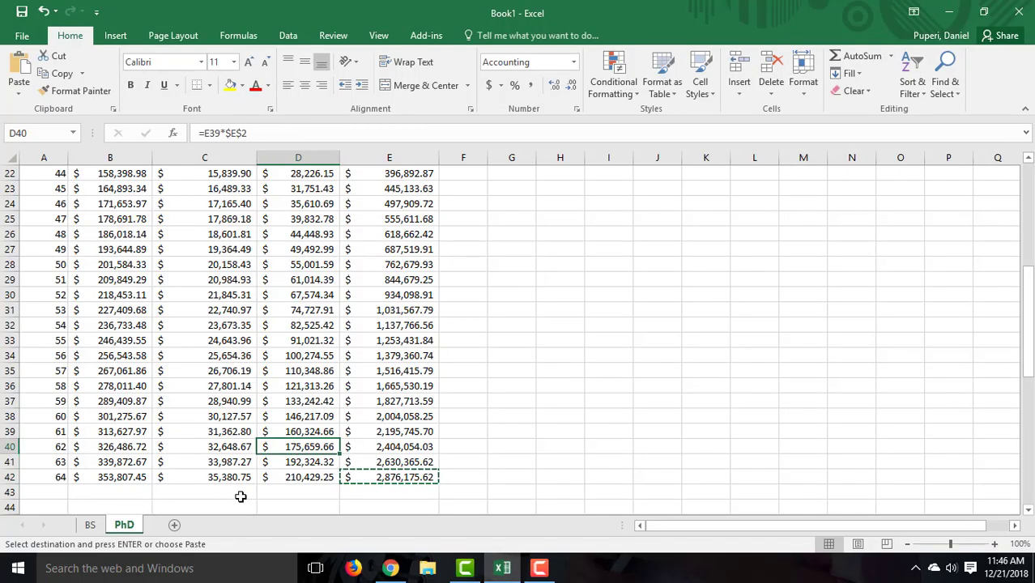
pyautogui.press('Escape')
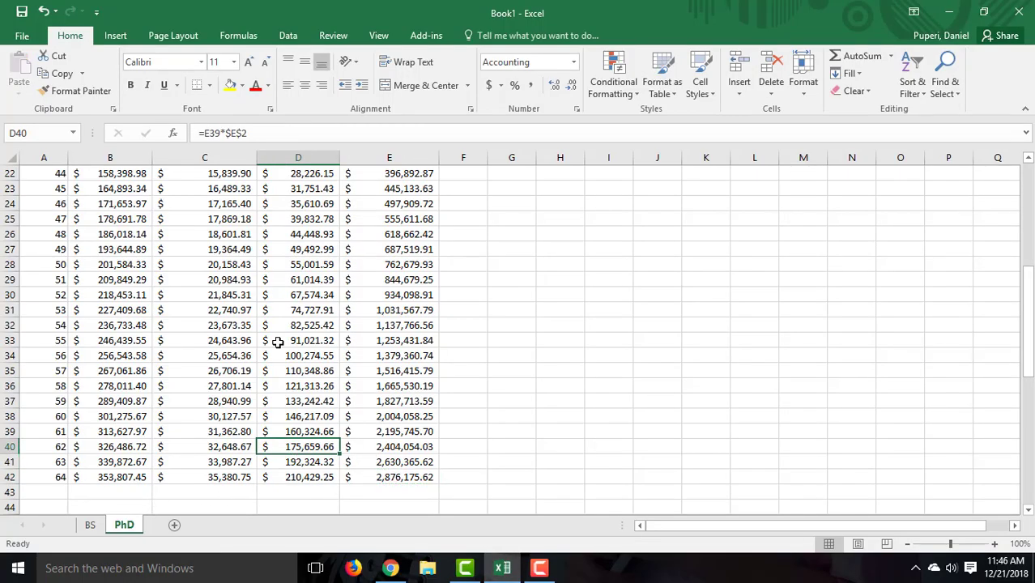
pyautogui.click(22, 36)
pyautogui.click(29, 188)
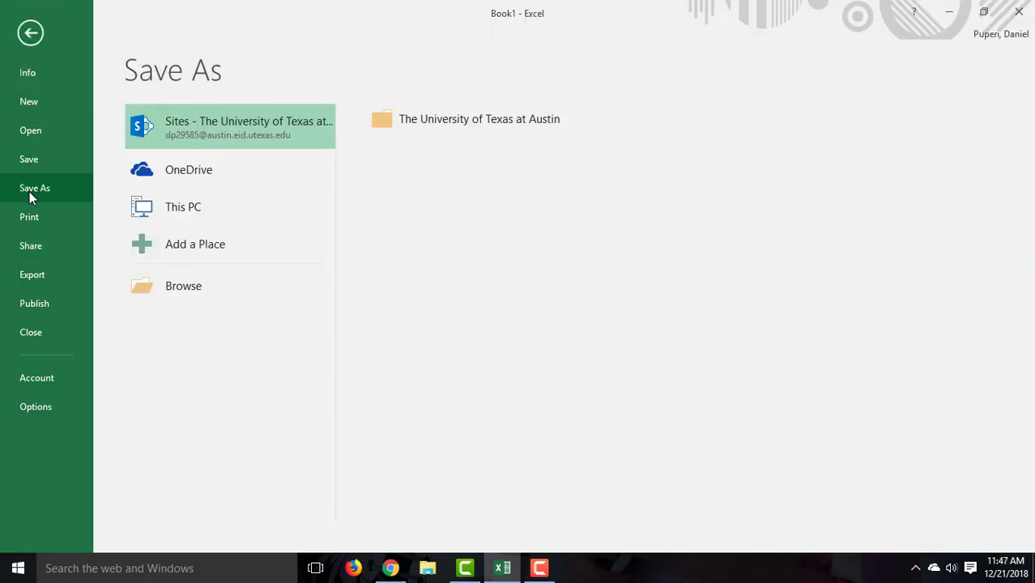
pyautogui.click(161, 289)
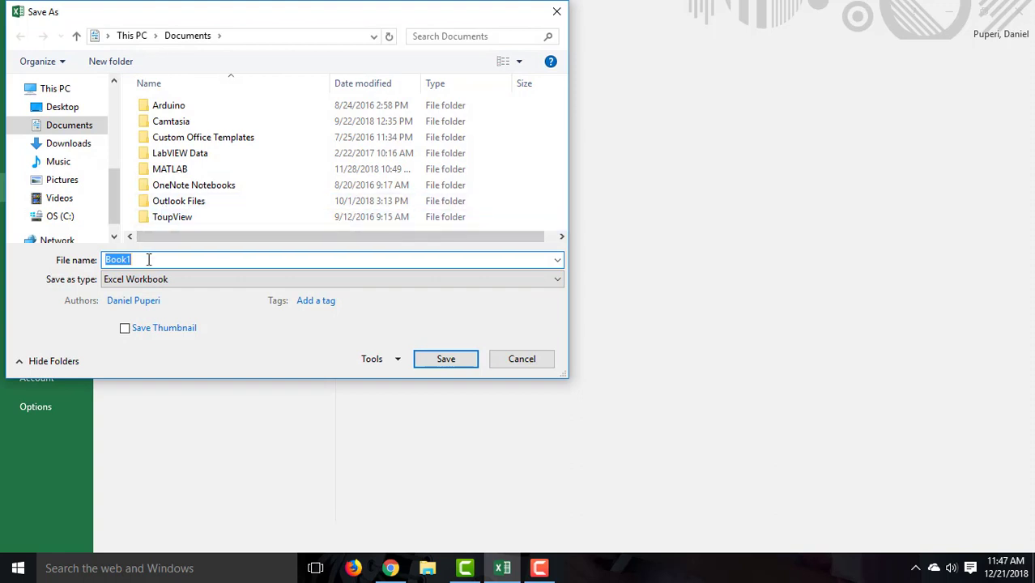
pyautogui.write('quiz1')
pyautogui.click(445, 359)
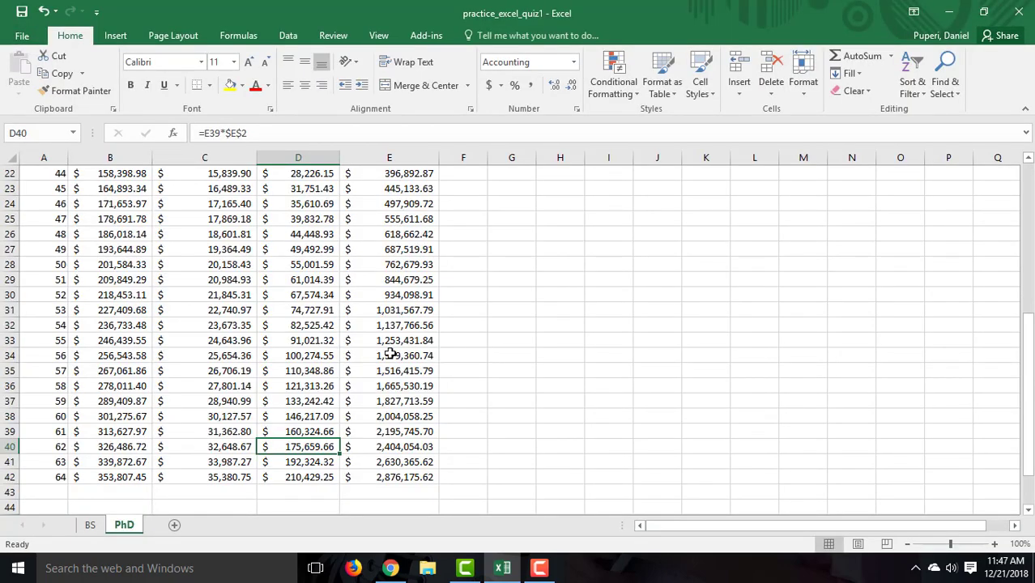
# Switch to Chrome and upload practice_excel_quiz1 from the Documents folder as the Question 6 file.
pyautogui.click(400, 572)
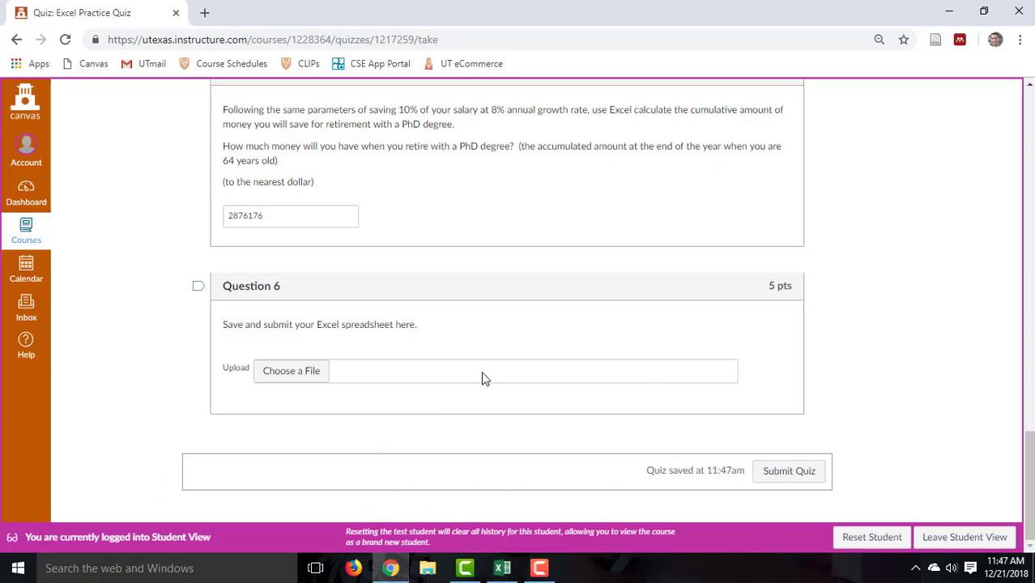
pyautogui.click(277, 373)
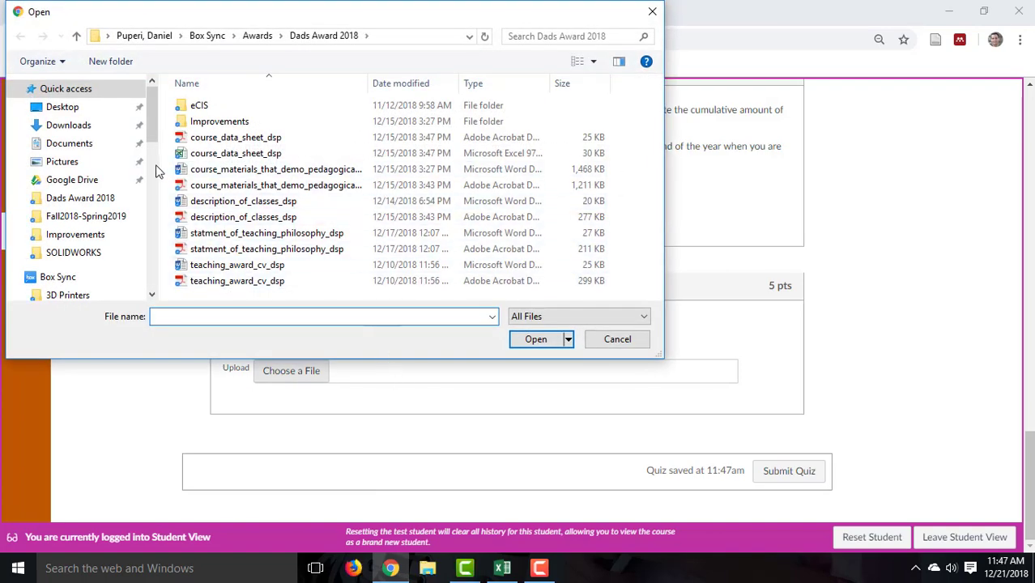
pyautogui.click(70, 144)
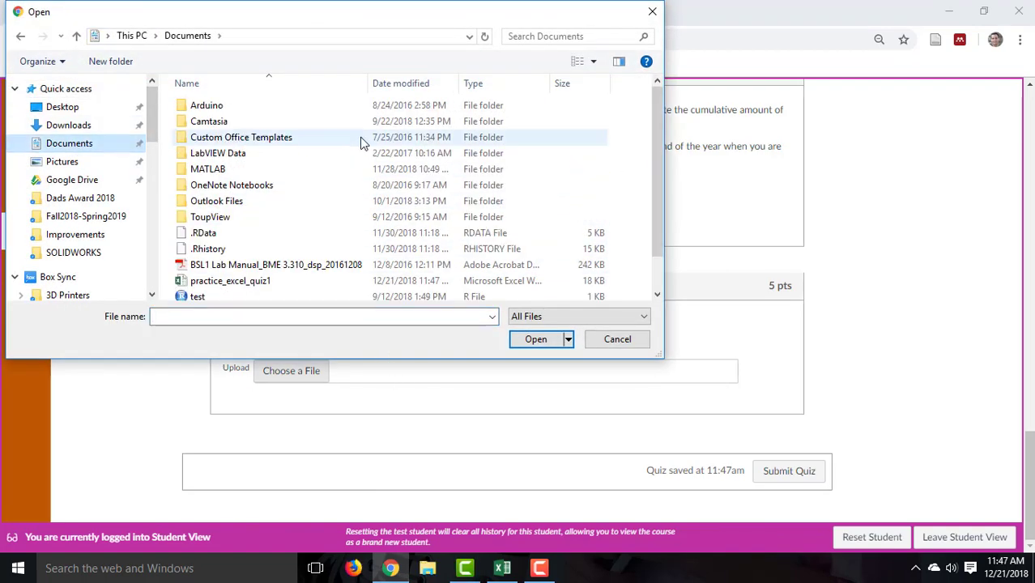
pyautogui.click(266, 280)
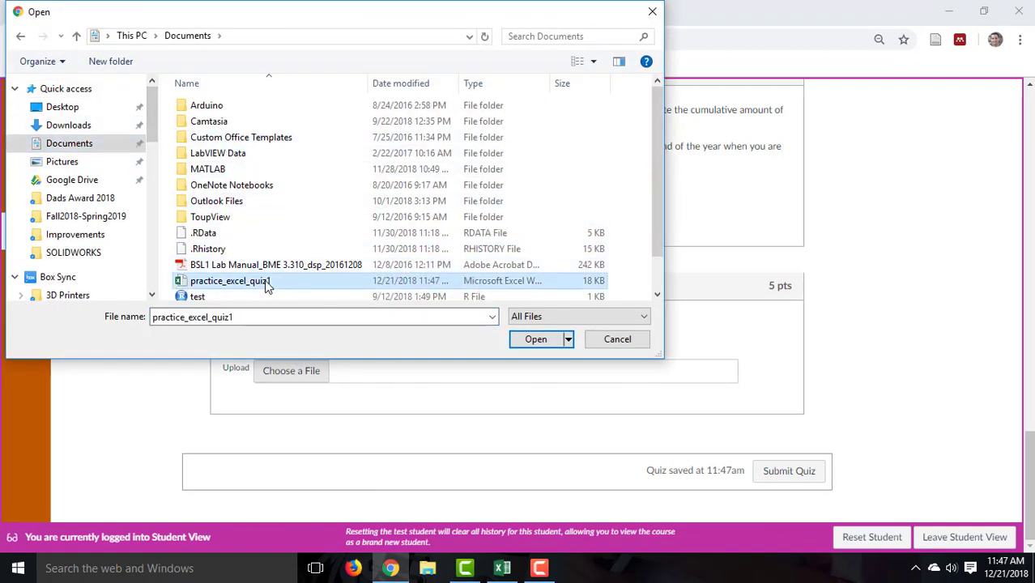
pyautogui.click(531, 341)
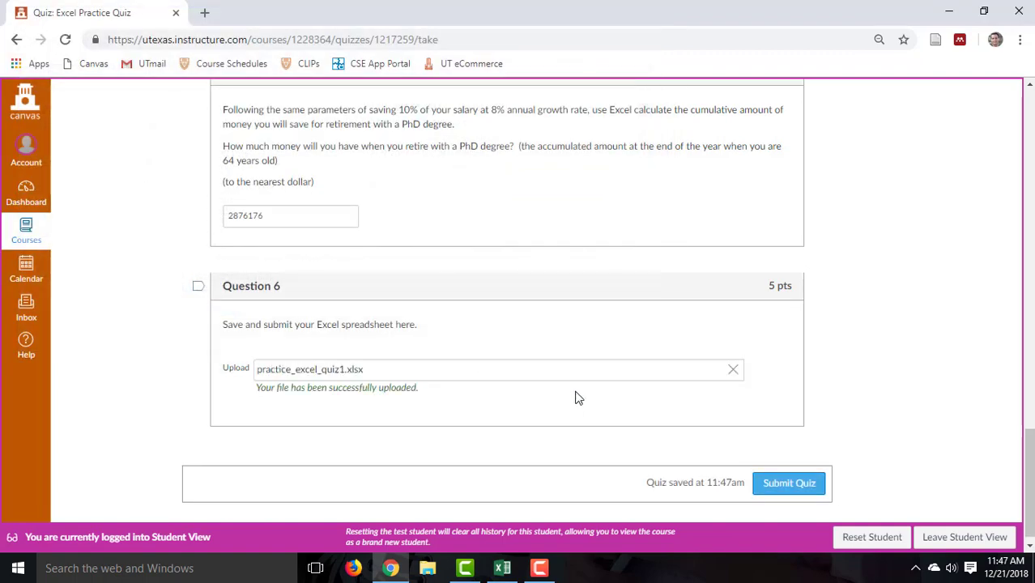
# Remove the uploaded file from Question 6 and try to upload practice_excel_quiz1 again.
pyautogui.click(733, 371)
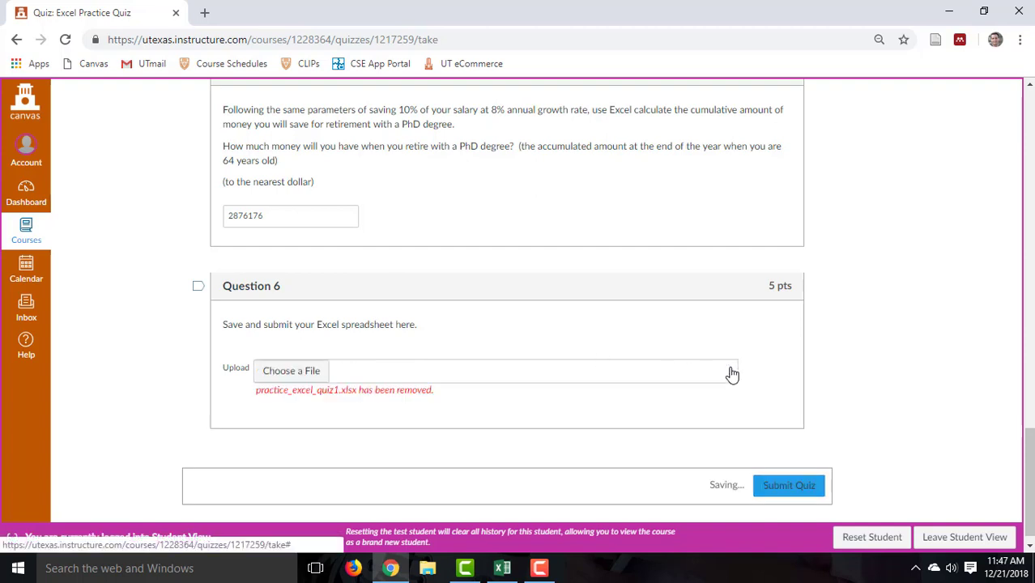
pyautogui.click(300, 374)
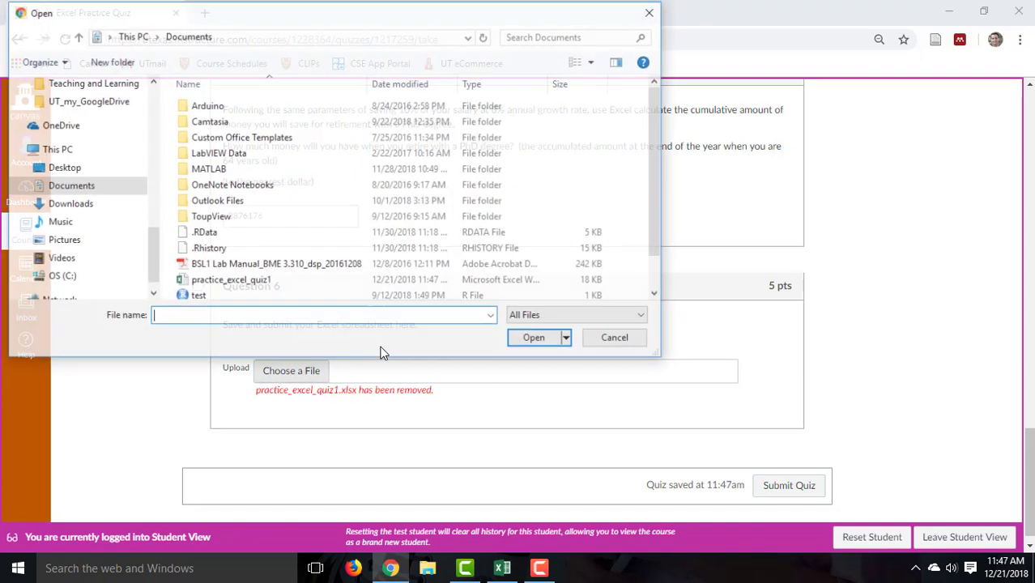
pyautogui.click(234, 280)
pyautogui.click(536, 339)
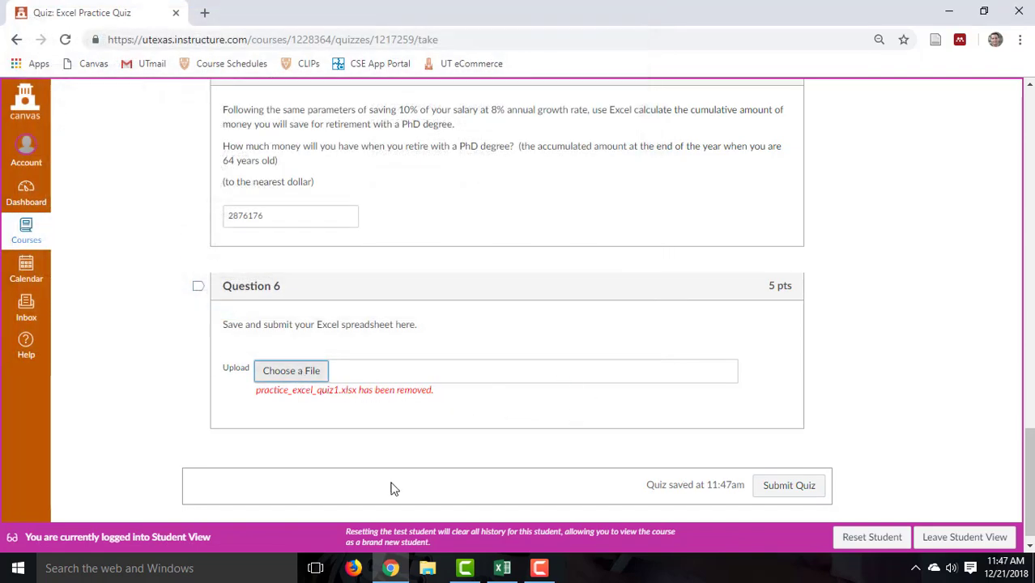
# Switch to File Explorer and try to rename practice_excel_quiz1 in the Documents folder to practice_excel_quiz1_1.
pyautogui.click(428, 568)
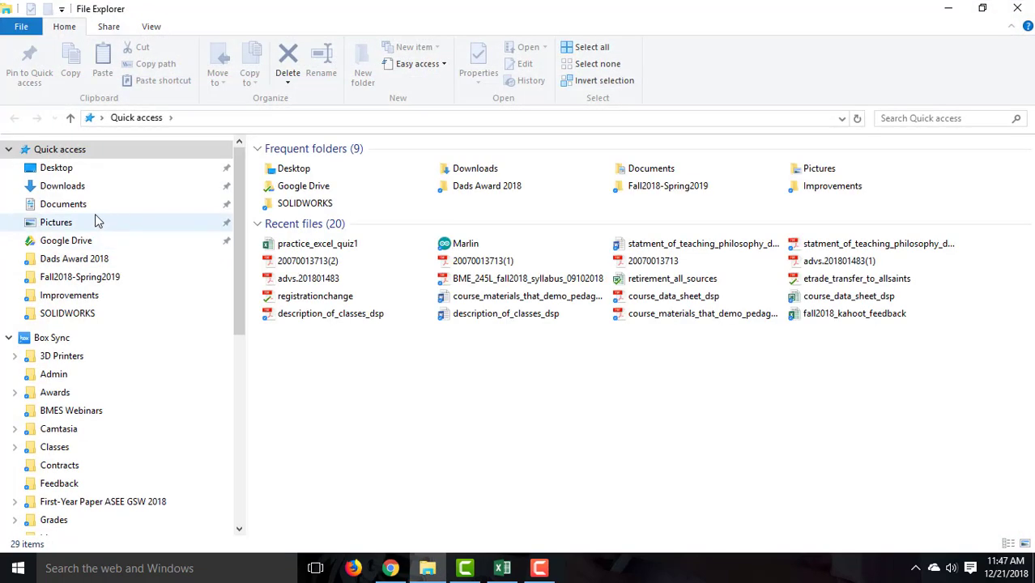
pyautogui.click(69, 204)
pyautogui.click(344, 343)
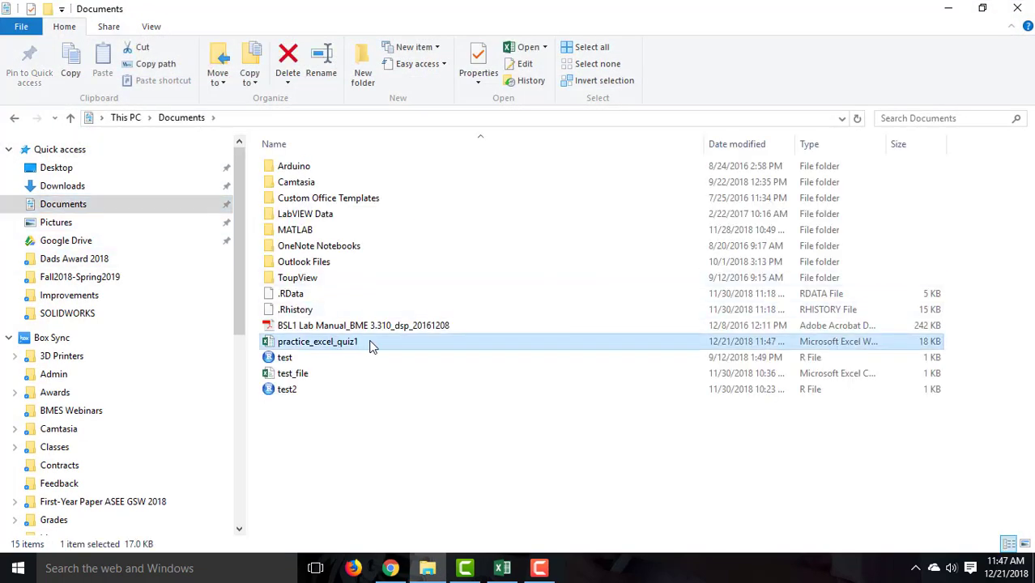
pyautogui.click(371, 343)
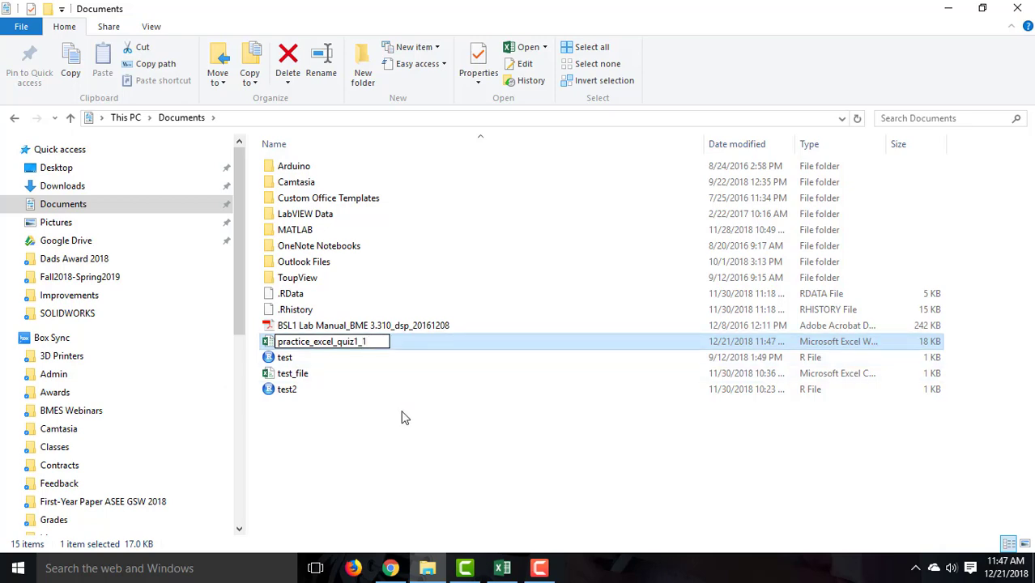
pyautogui.press('Return')
pyautogui.click(654, 357)
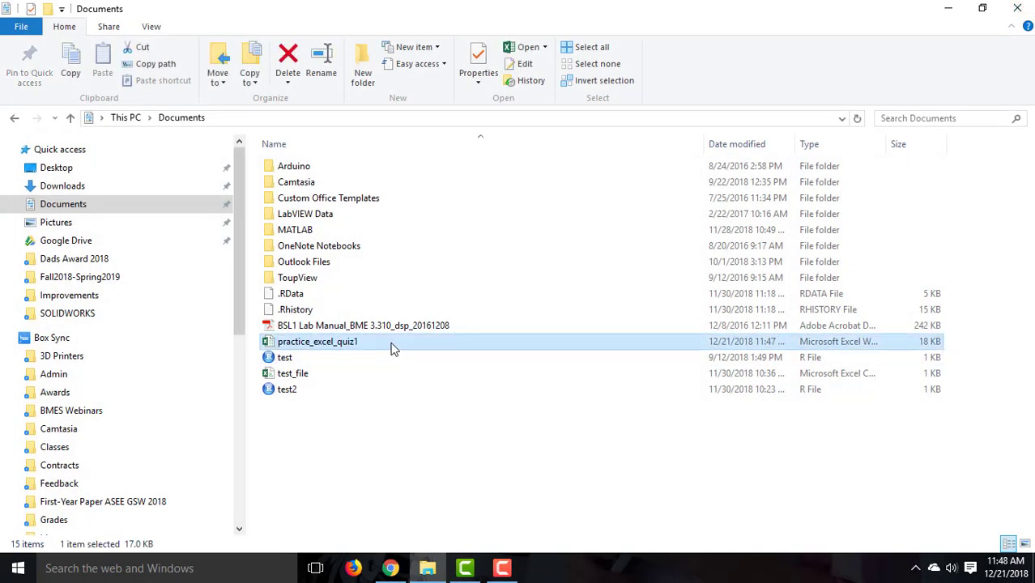
# Rename the practice_excel_quiz1 workbook in the Documents folder as practice_excel_quiz1_1.
pyautogui.press('F2')
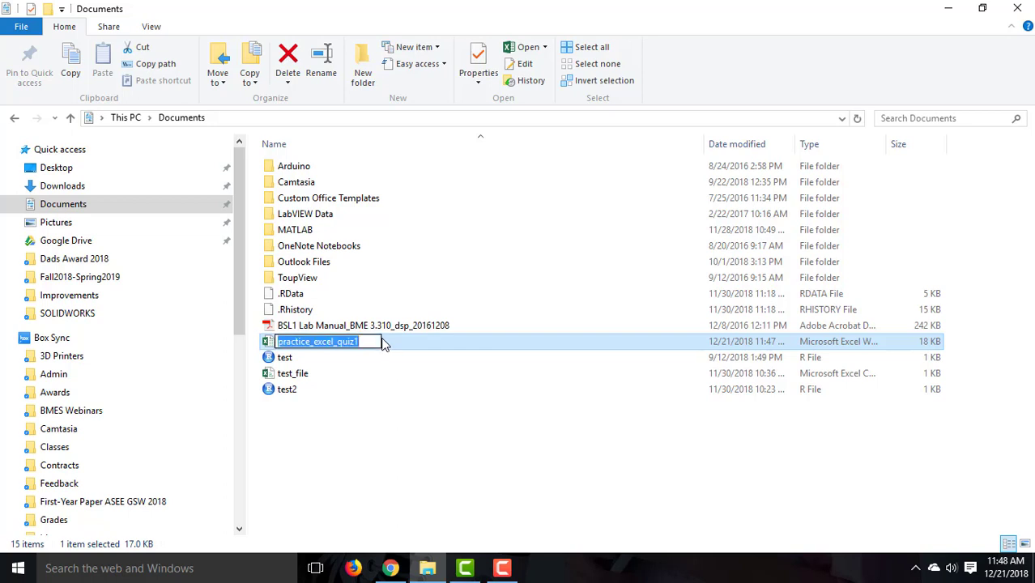
pyautogui.press('Escape')
pyautogui.click(370, 339)
pyautogui.click(372, 341)
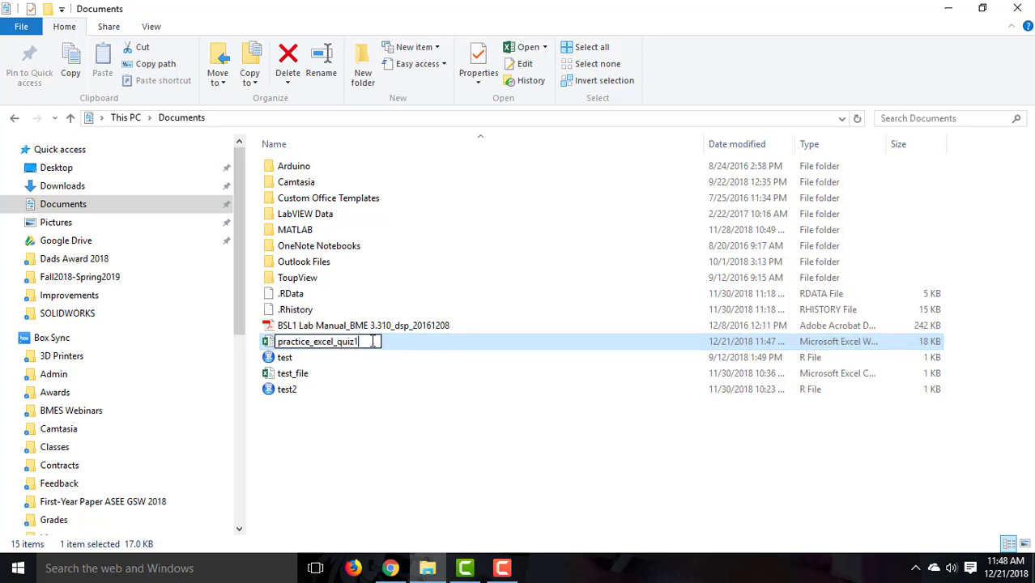
pyautogui.click(407, 434)
# Switch to Chrome and upload practice_excel_quiz1_1 from the Documents folder as the Question 6 file.
pyautogui.click(391, 568)
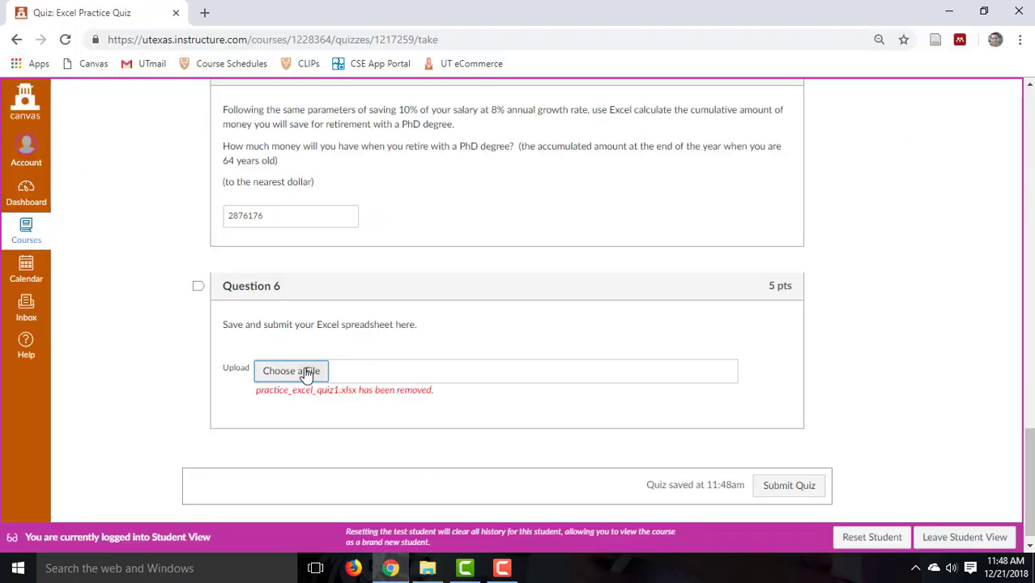
pyautogui.click(273, 373)
pyautogui.click(235, 281)
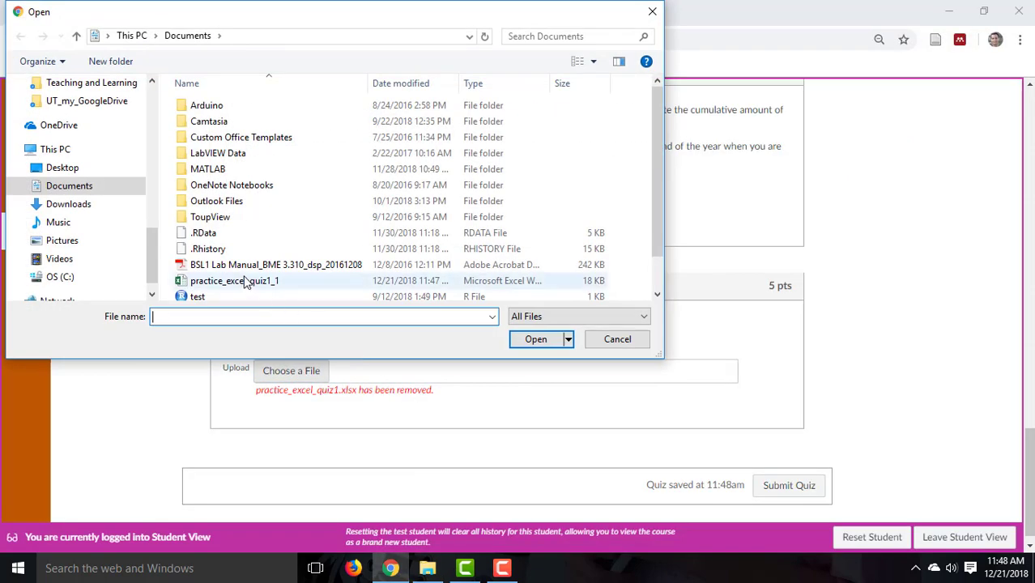
pyautogui.click(540, 341)
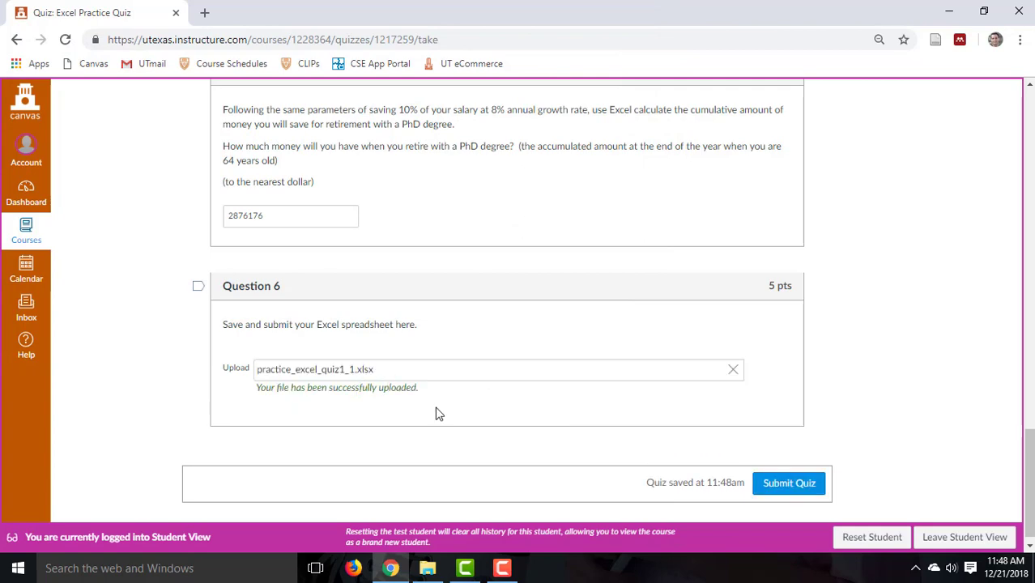
# Compare the BS and PhD retirement savings answers in Questions 3 and 5, and submit the quiz.
pyautogui.moveTo(1031, 486); pyautogui.dragTo(1031, 396)
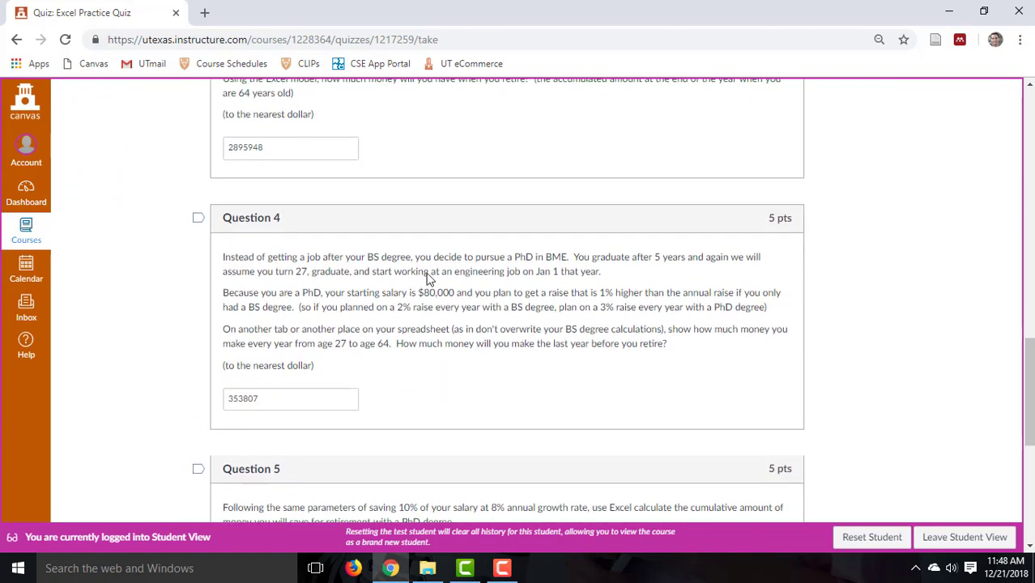
pyautogui.doubleClick(255, 148)
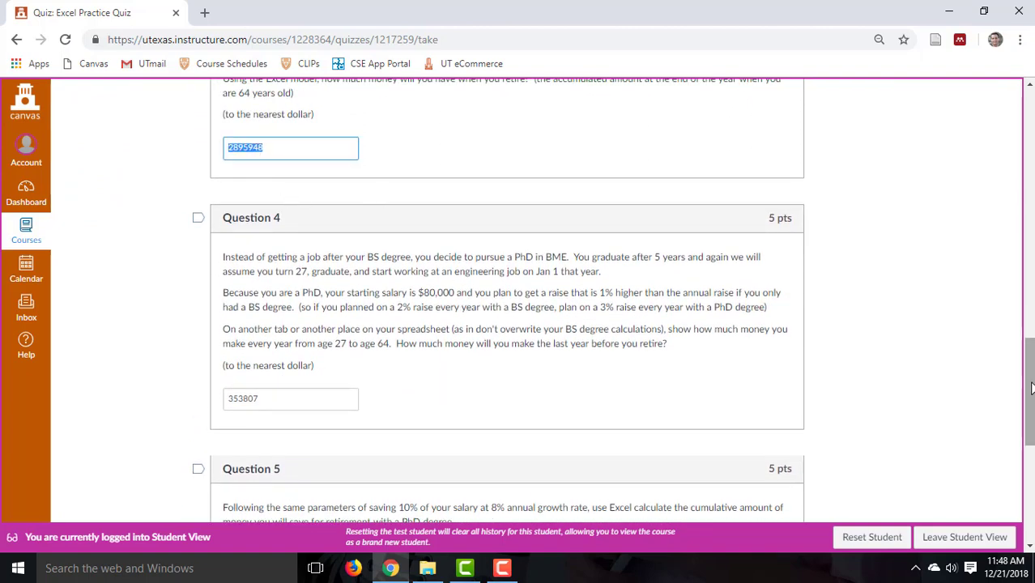
pyautogui.moveTo(1030, 387); pyautogui.dragTo(1031, 345)
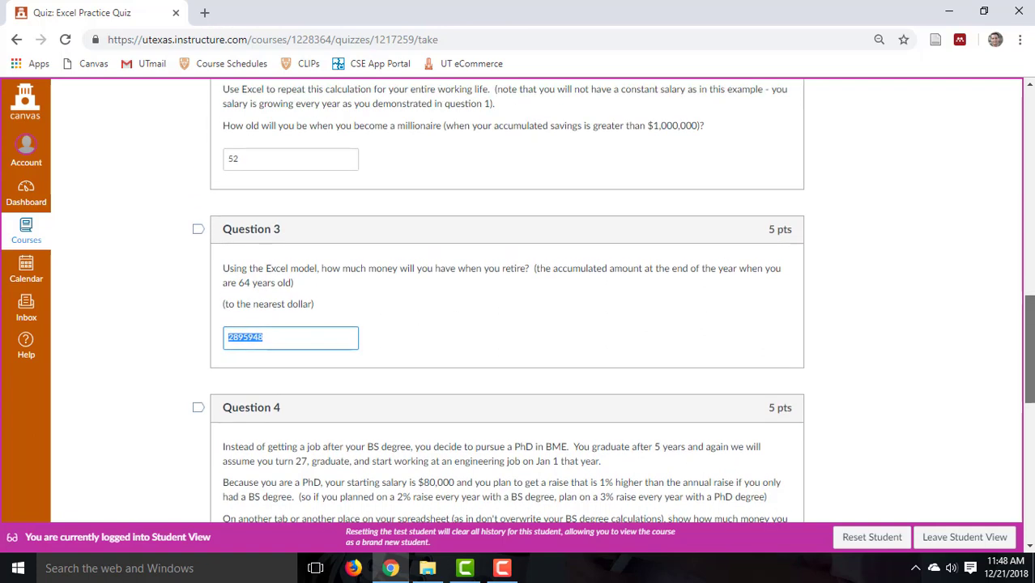
pyautogui.scroll(-6, 416, 382)
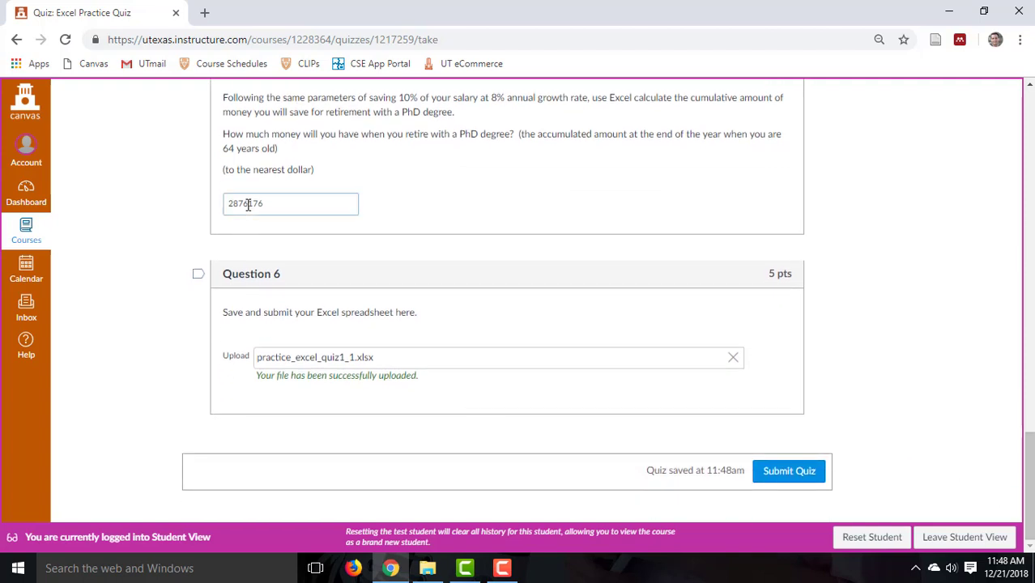
pyautogui.doubleClick(247, 203)
pyautogui.moveTo(1029, 484); pyautogui.dragTo(998, 535)
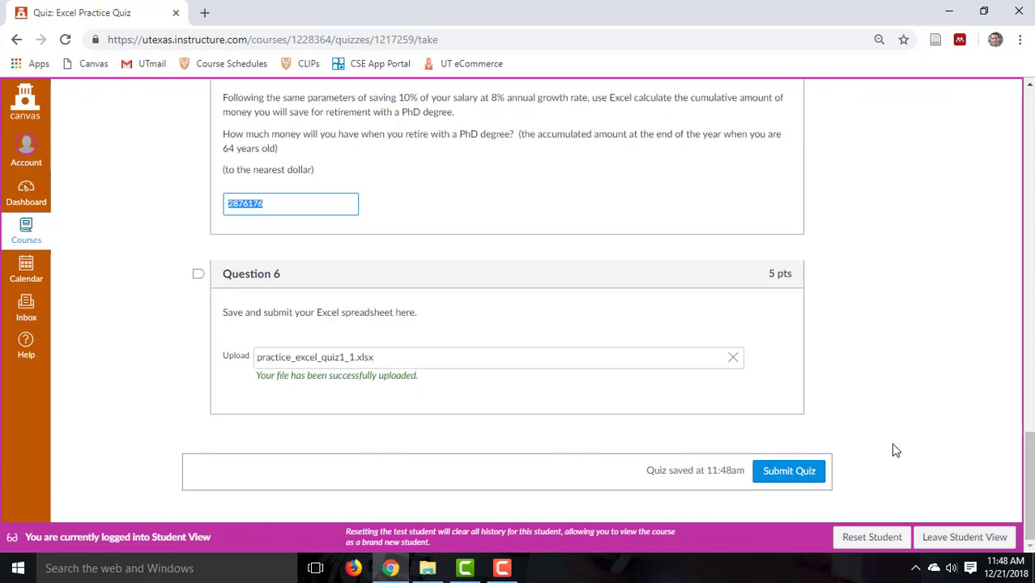
pyautogui.click(806, 478)
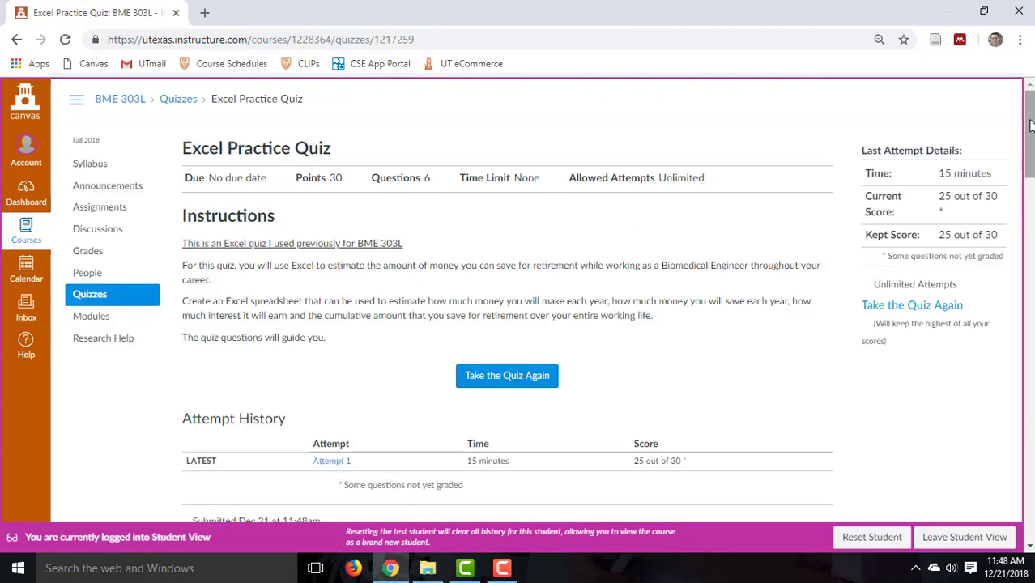
# Review the submitted attempt's graded answers through Question 6 and its last attempt details.
pyautogui.scroll(-3, 1032, 122)
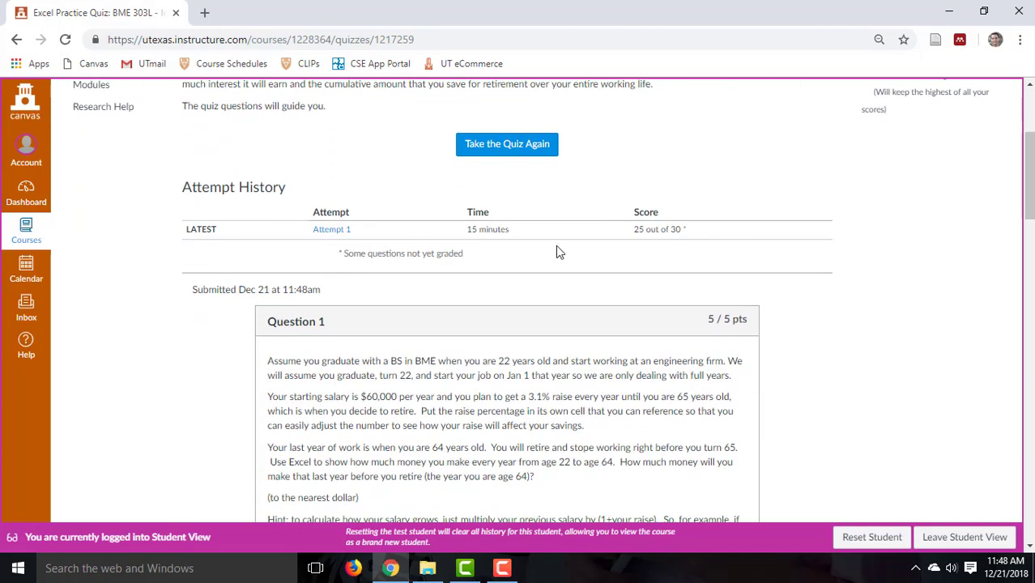
pyautogui.moveTo(1029, 179); pyautogui.dragTo(927, 485)
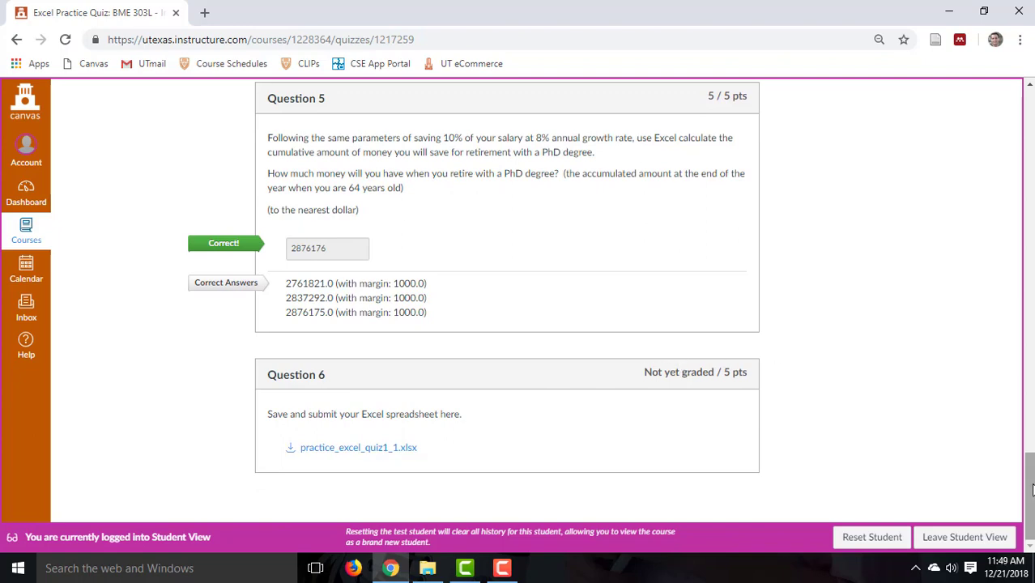
pyautogui.moveTo(1029, 526); pyautogui.dragTo(983, 179)
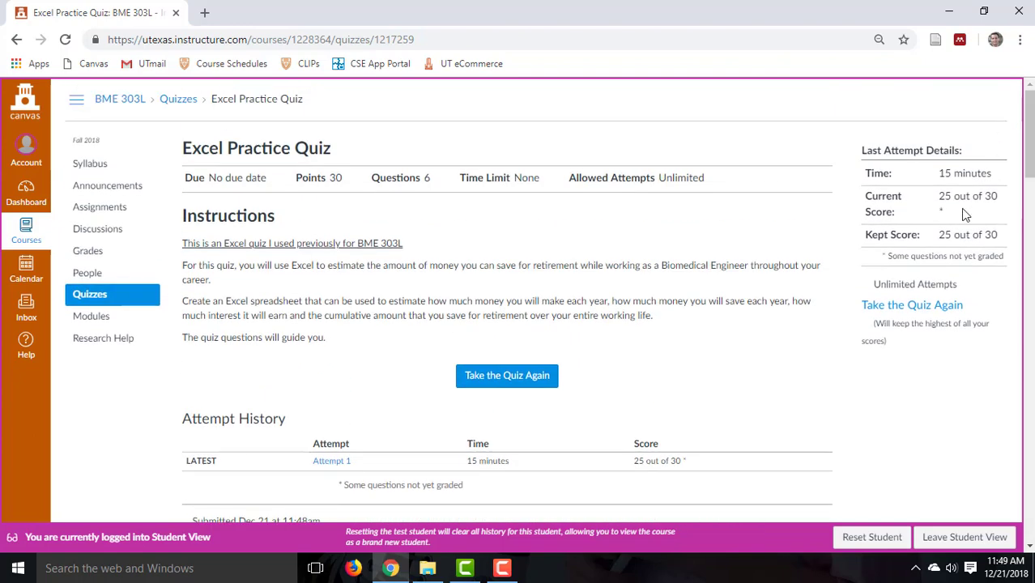